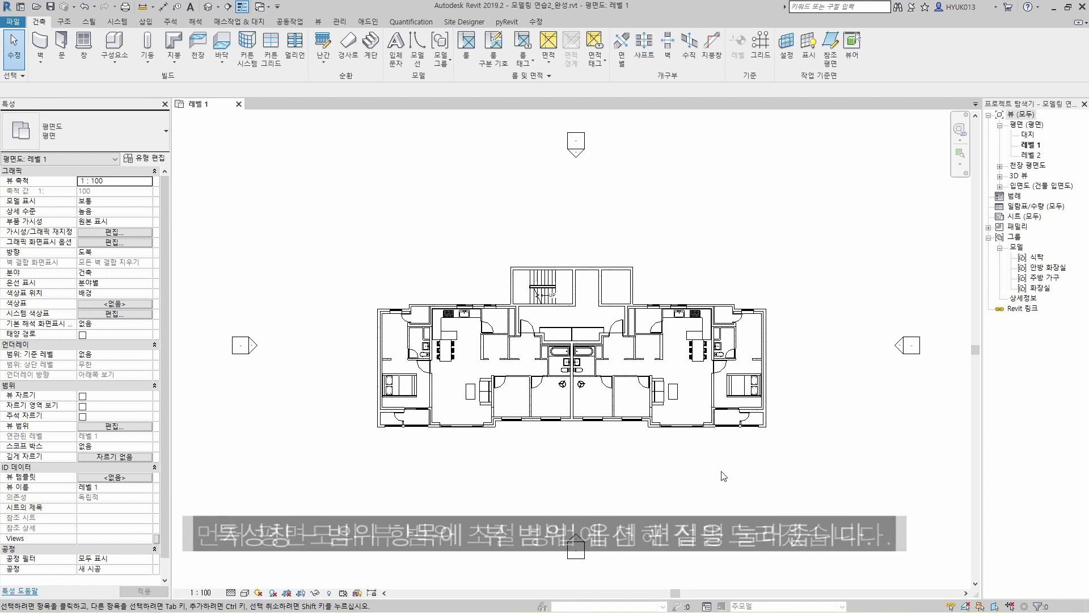
Show the sample view range diagram for the Level 1 floor plan and set the cut plane offset to 100.
click(130, 430)
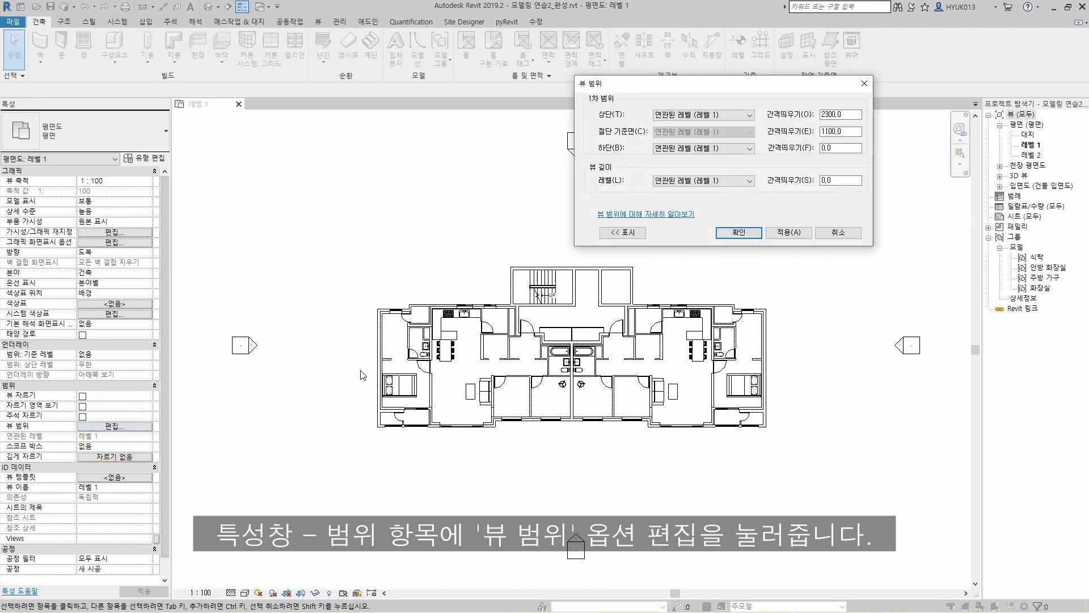
click(620, 232)
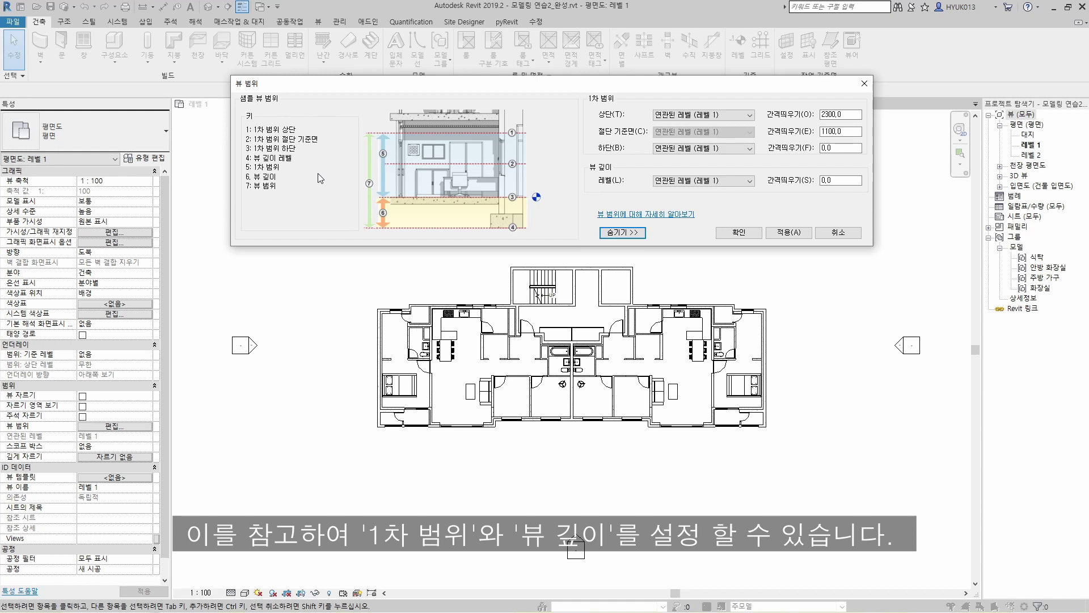
double_click(840, 132)
text(10)
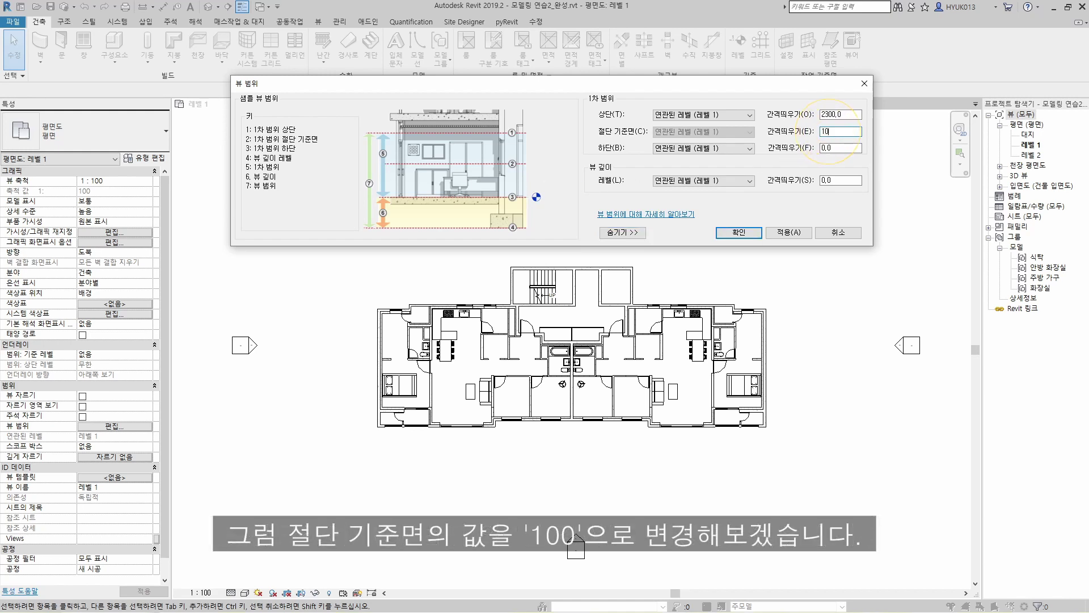
text(0)
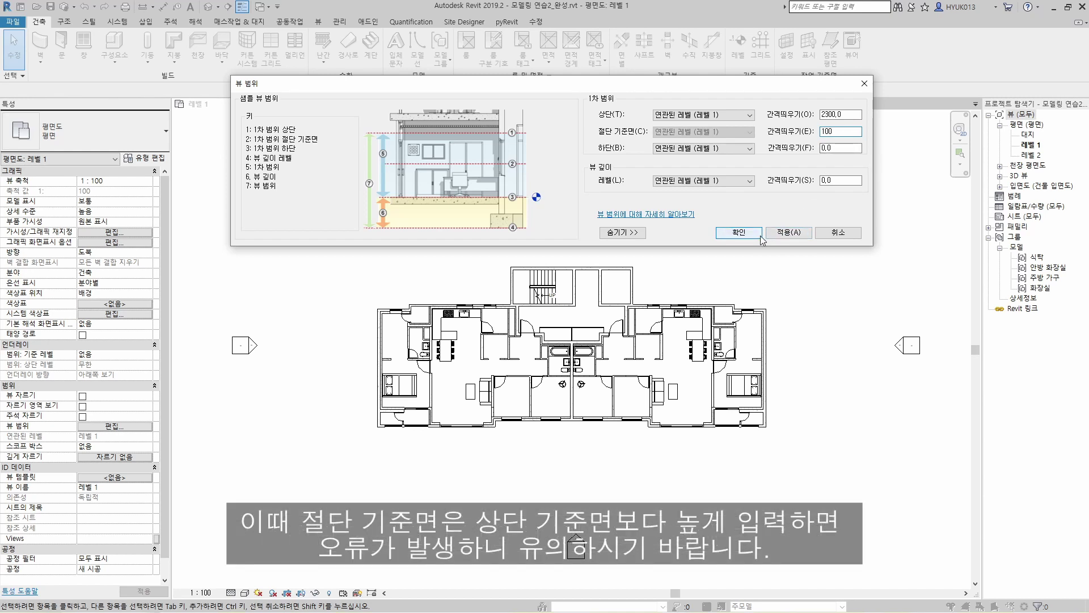
click(607, 114)
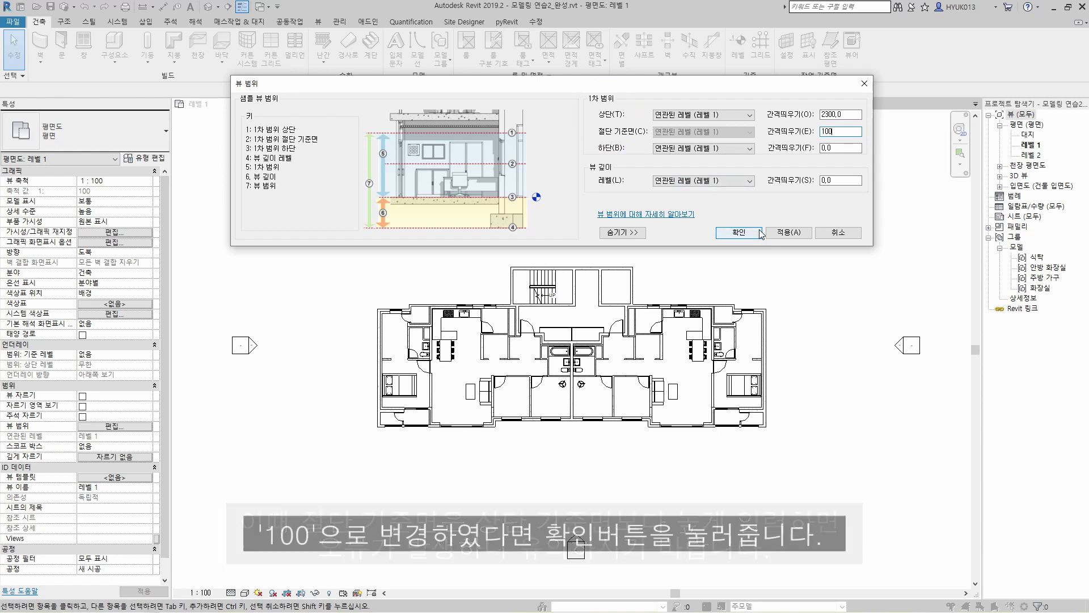
click(738, 233)
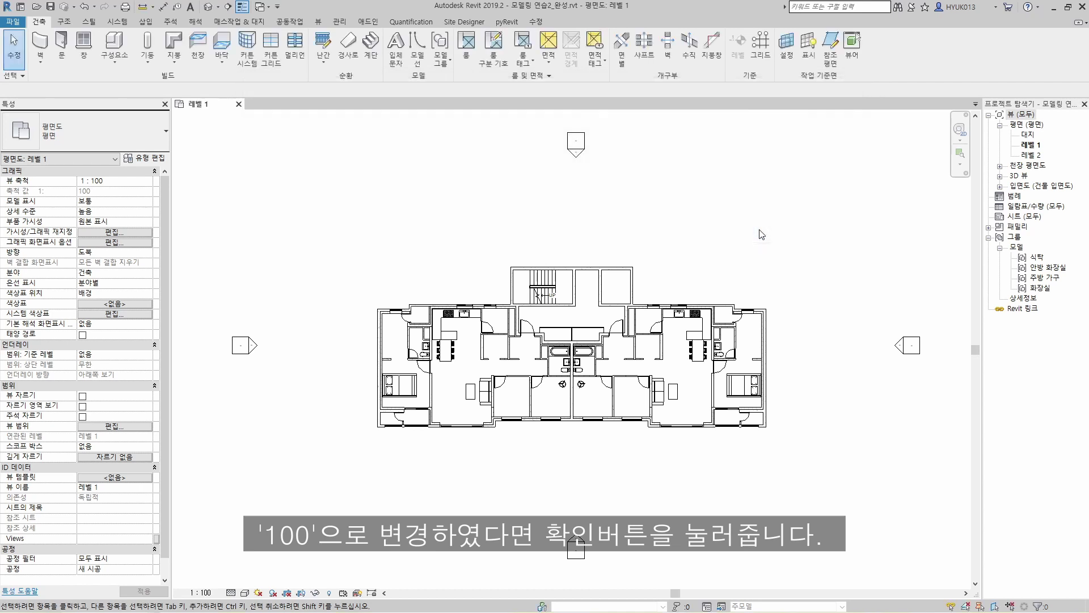
Set the Level 1 floor plan's view range cut plane offset to 1200.
scroll(544, 434, up, 5)
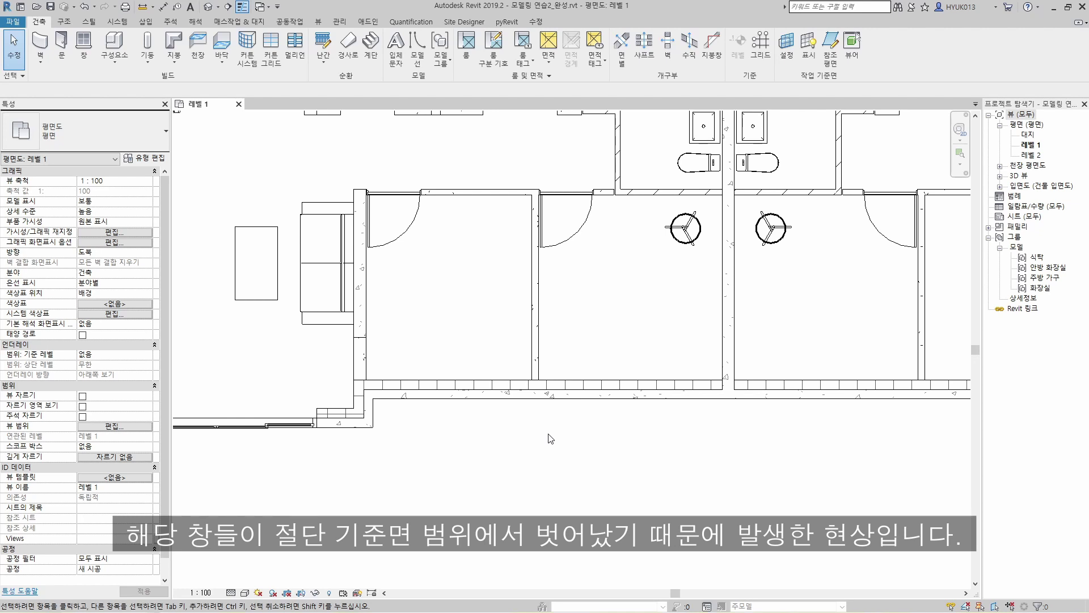
click(142, 430)
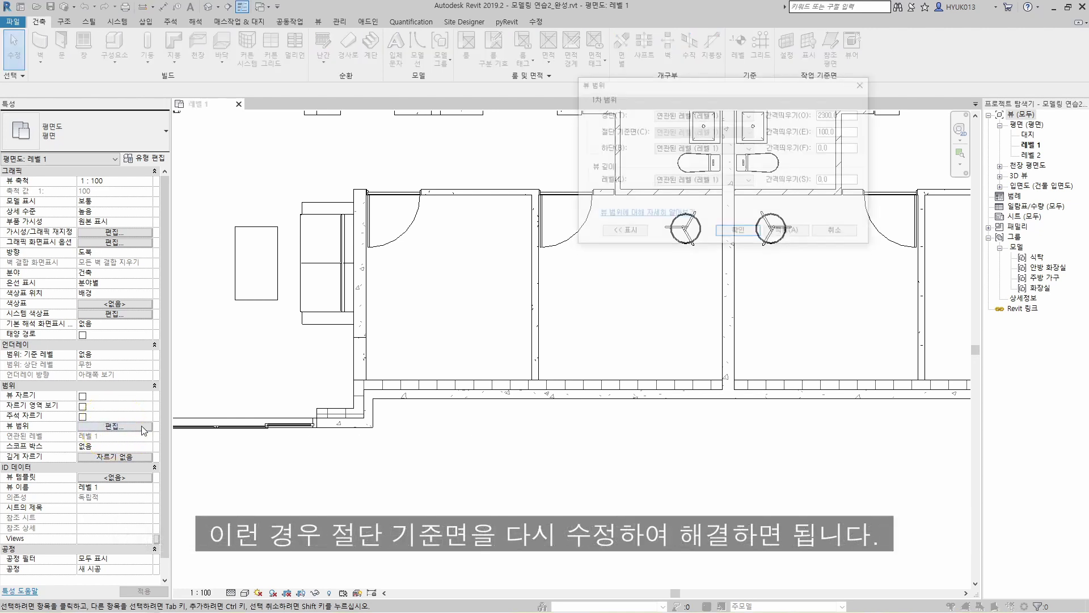
double_click(844, 131)
text(12)
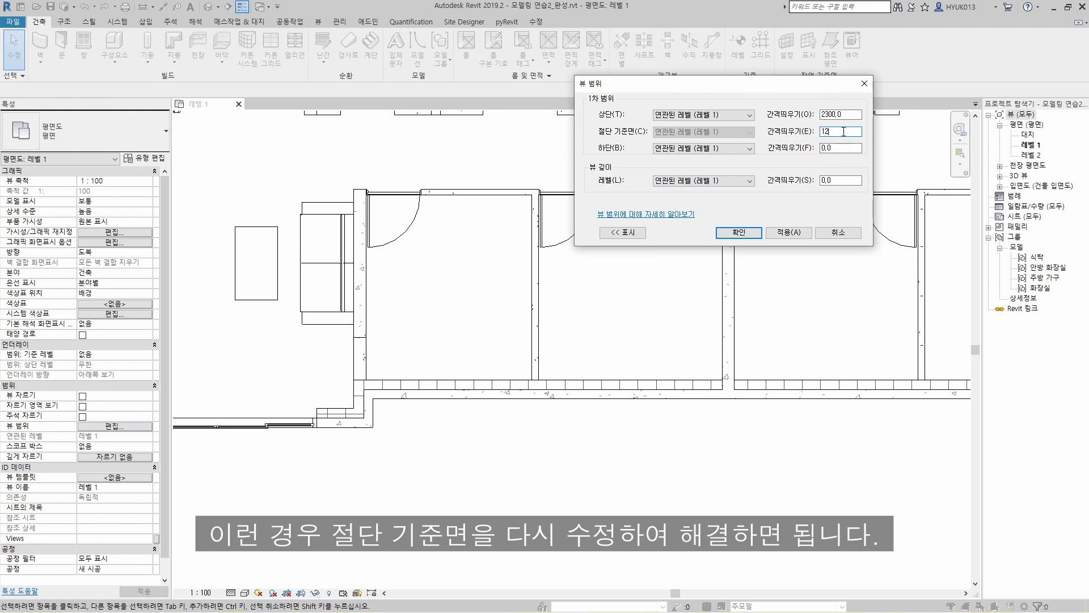
text(00)
click(788, 232)
click(739, 232)
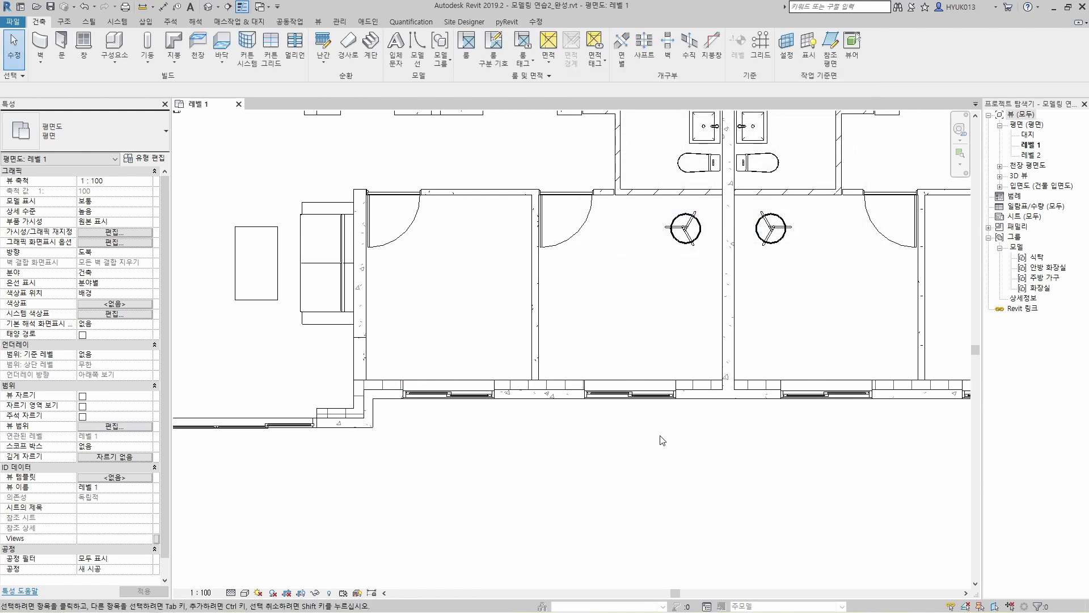
Create a plan region with a rectangular boundary around the windows at the upper-left corner of the left-hand unit.
scroll(661, 441, down, 4)
scroll(527, 183, up, 3)
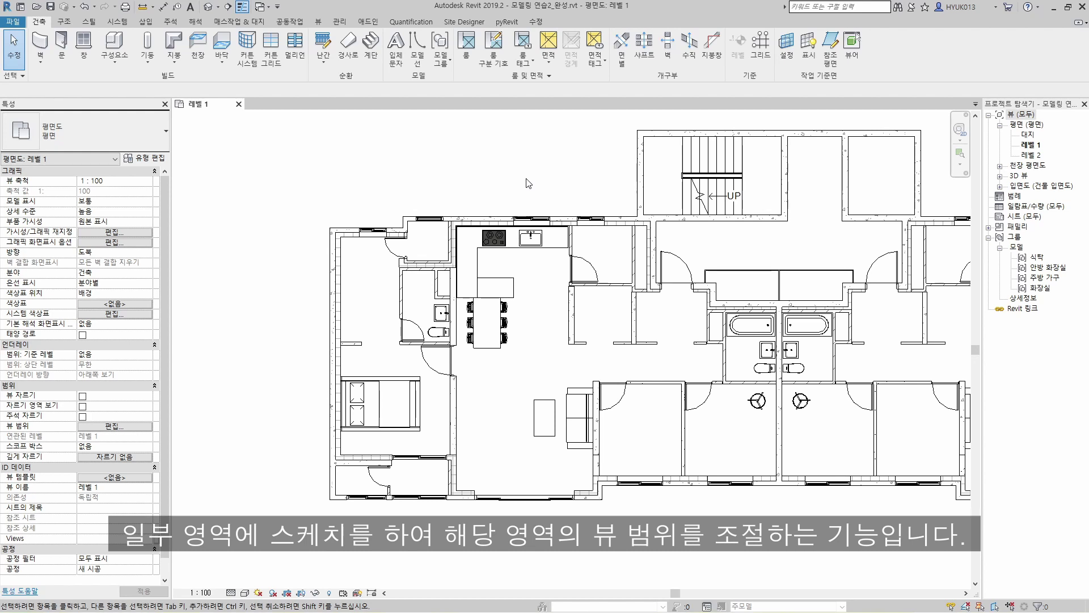
click(318, 21)
click(390, 57)
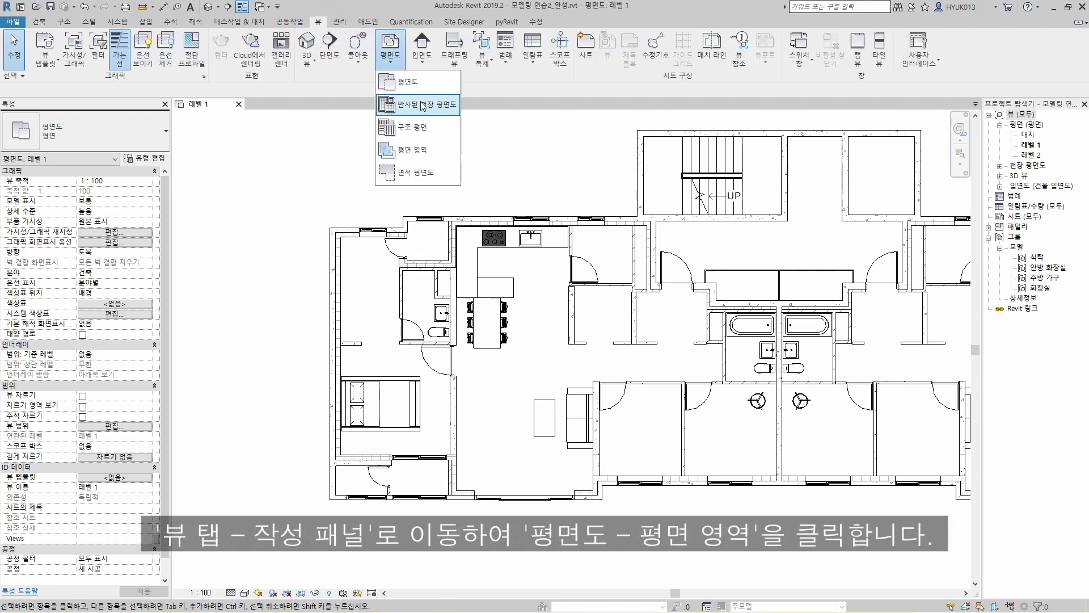
click(449, 149)
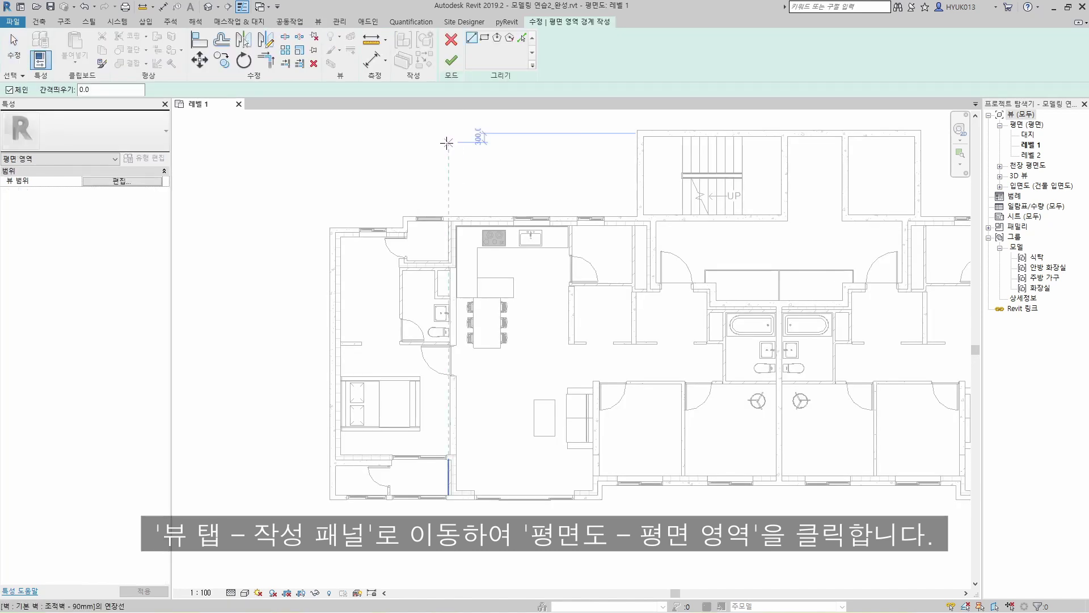
click(484, 38)
click(318, 170)
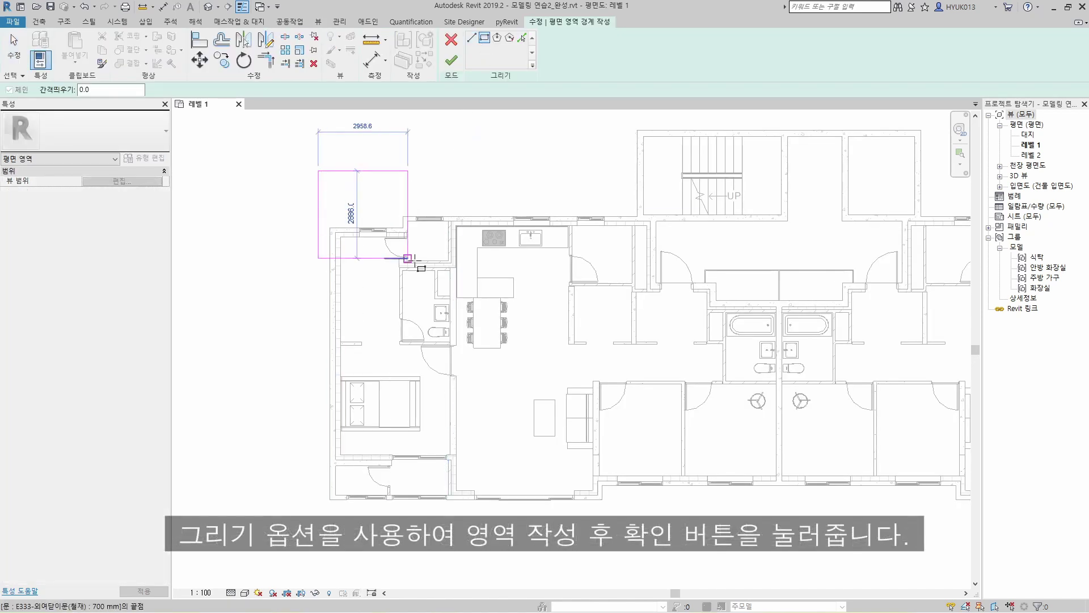
click(471, 270)
click(451, 60)
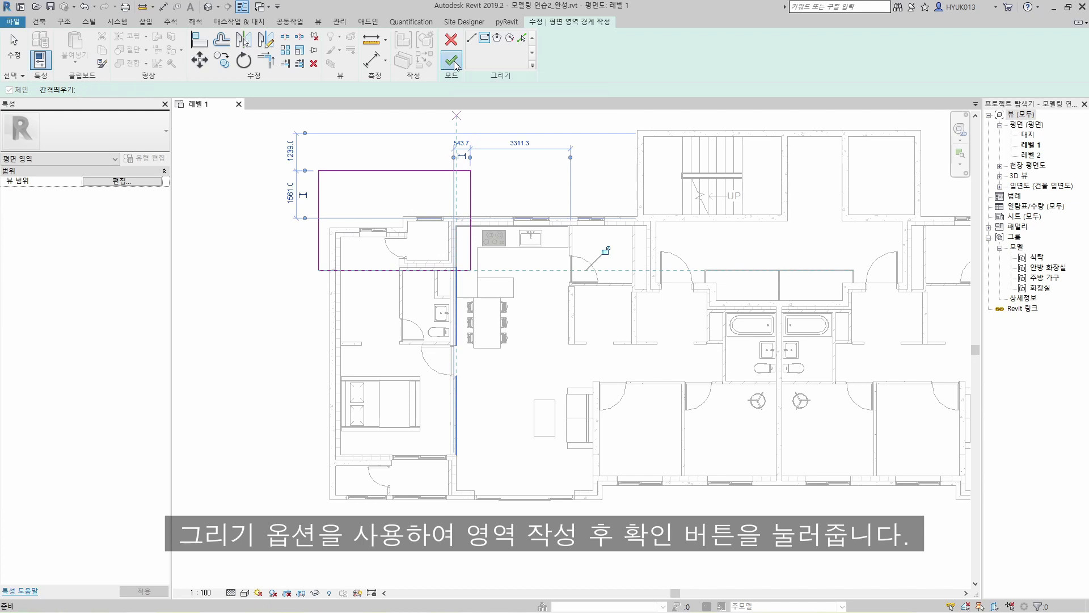
Set the plan region's view range cut plane offset to 100.
click(479, 157)
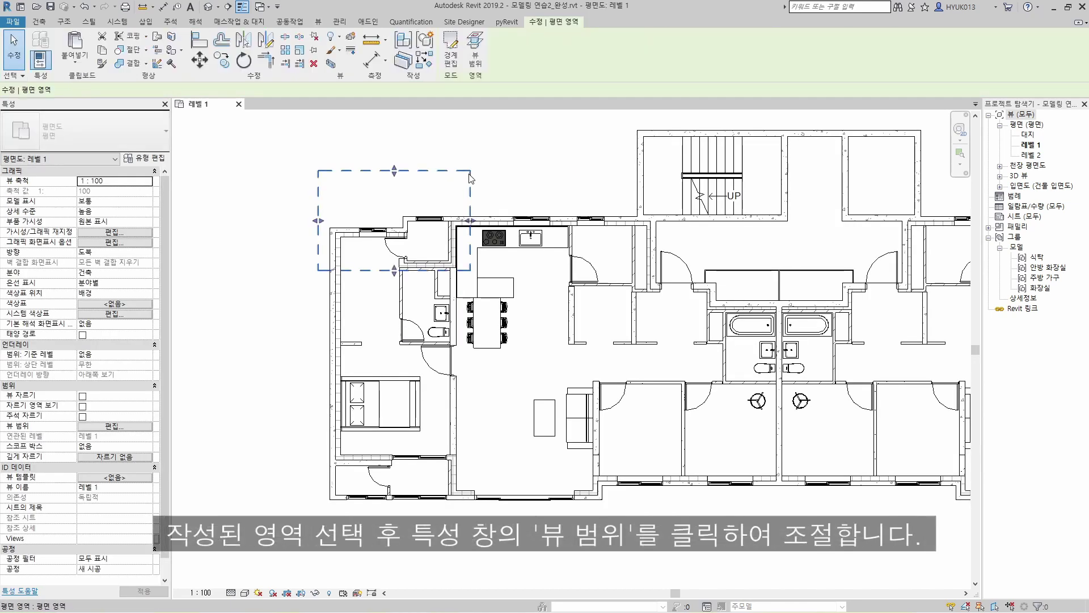
click(470, 179)
click(153, 181)
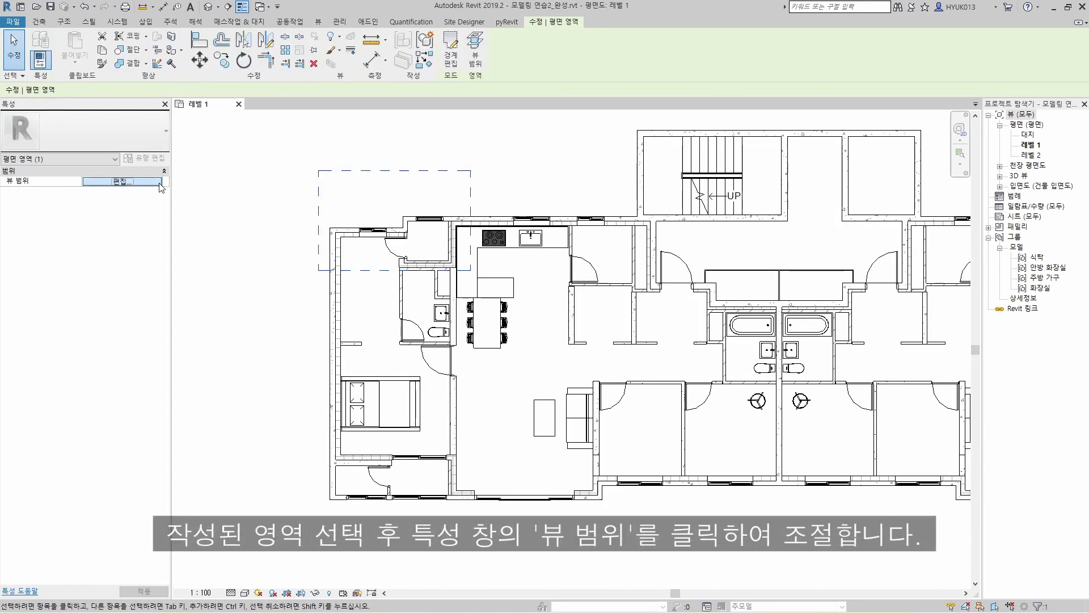
double_click(843, 132)
text(100)
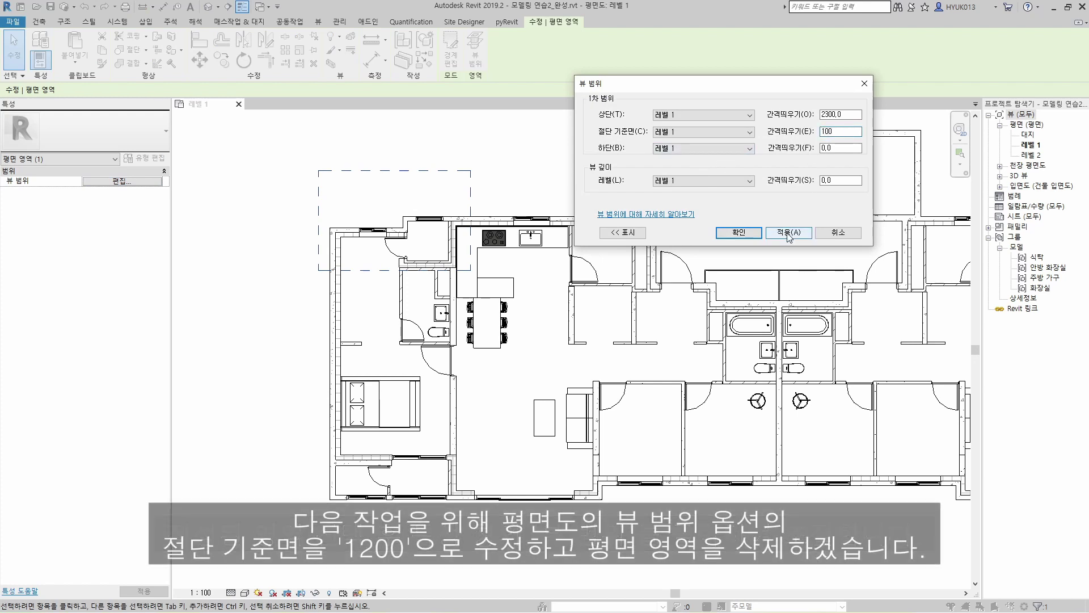
click(791, 232)
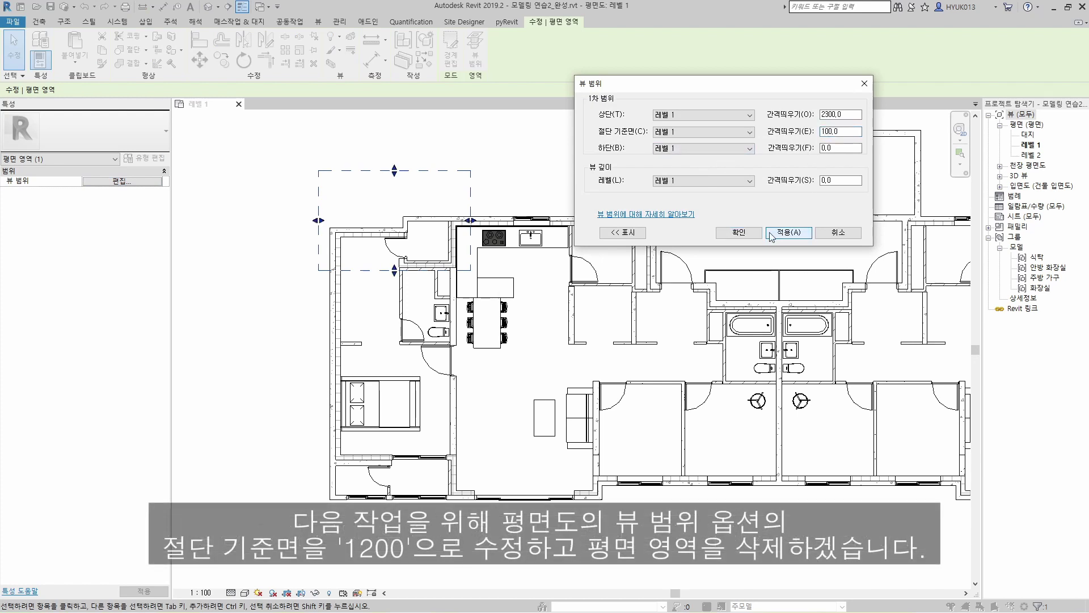
click(735, 236)
key(Escape)
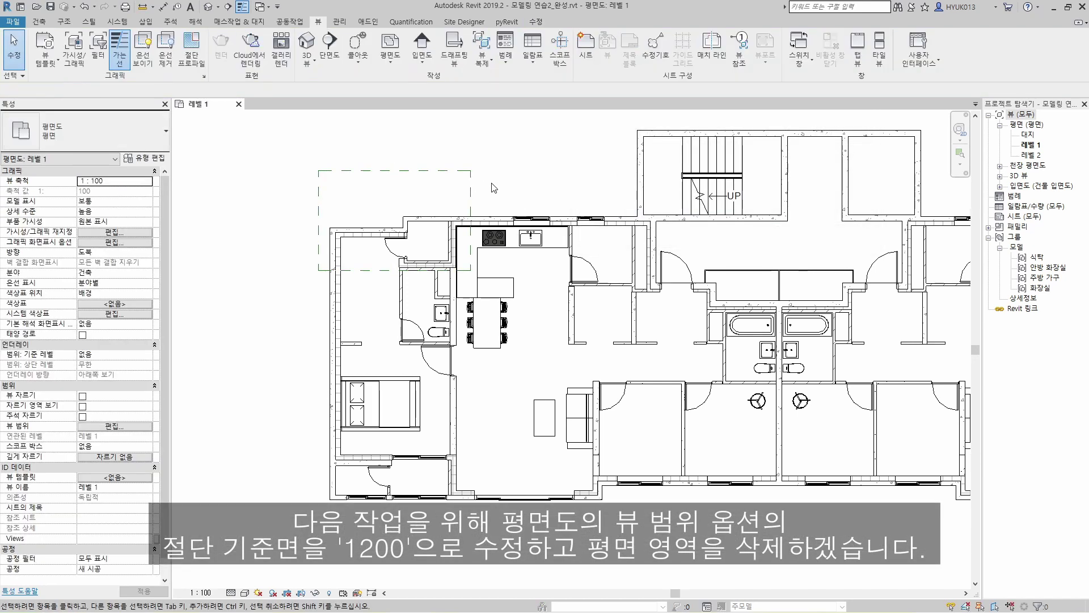
Check the Level 1 floor plan's view range without changing it and delete the plan region.
click(114, 426)
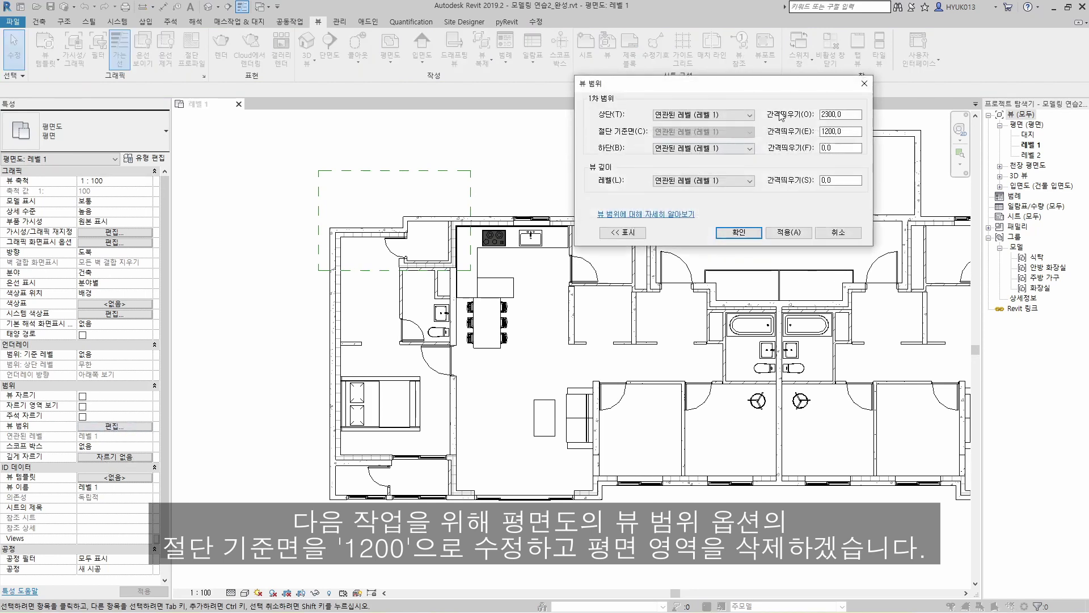
click(839, 232)
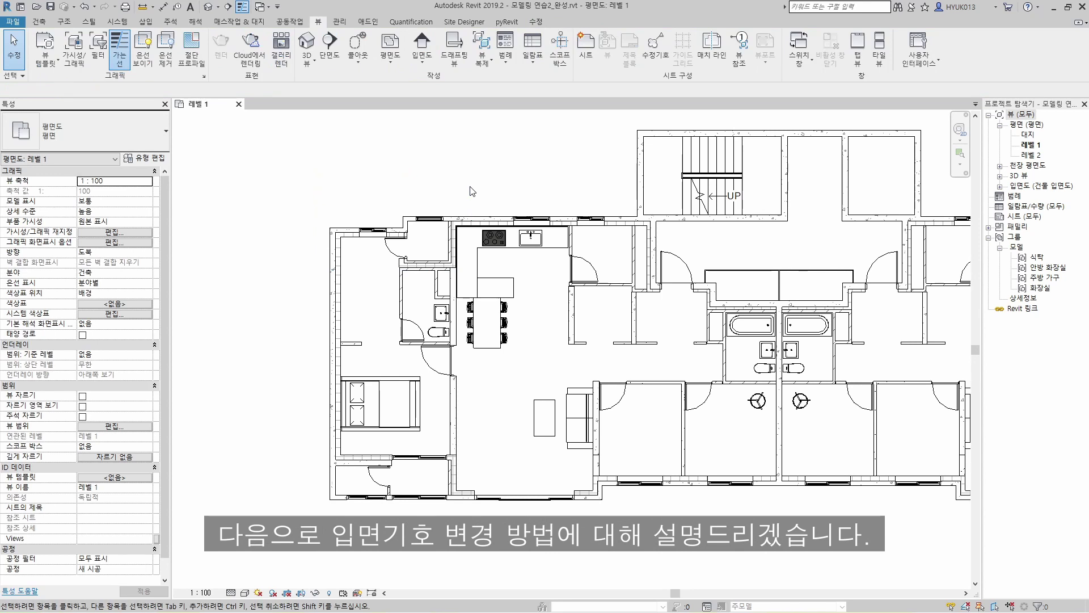
Change the elevation tag of the building elevation marks to the 12mm 원형 type.
right_click(473, 191)
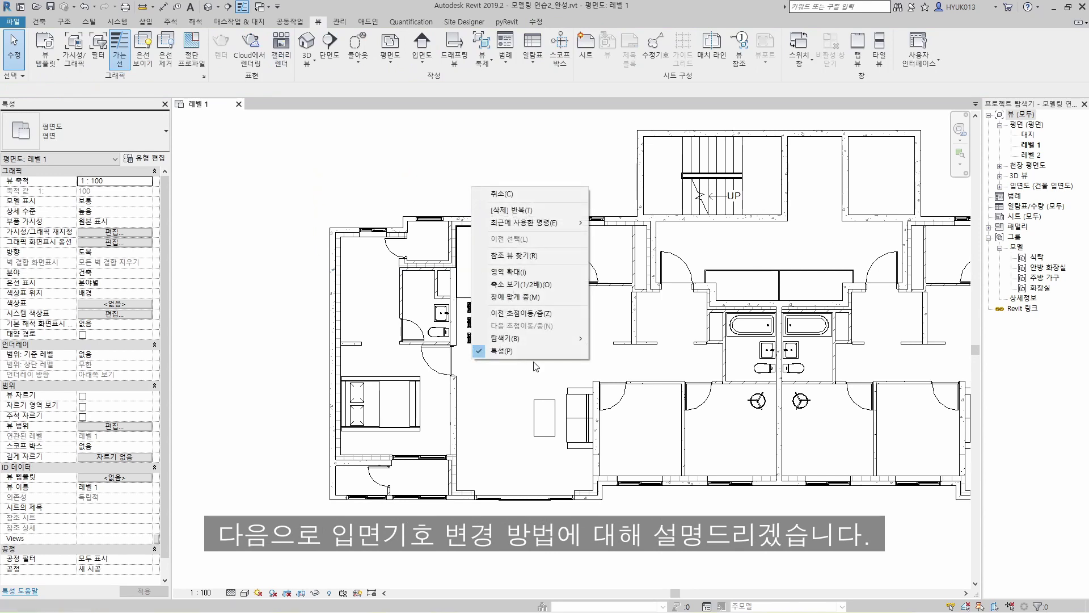
click(514, 285)
click(911, 345)
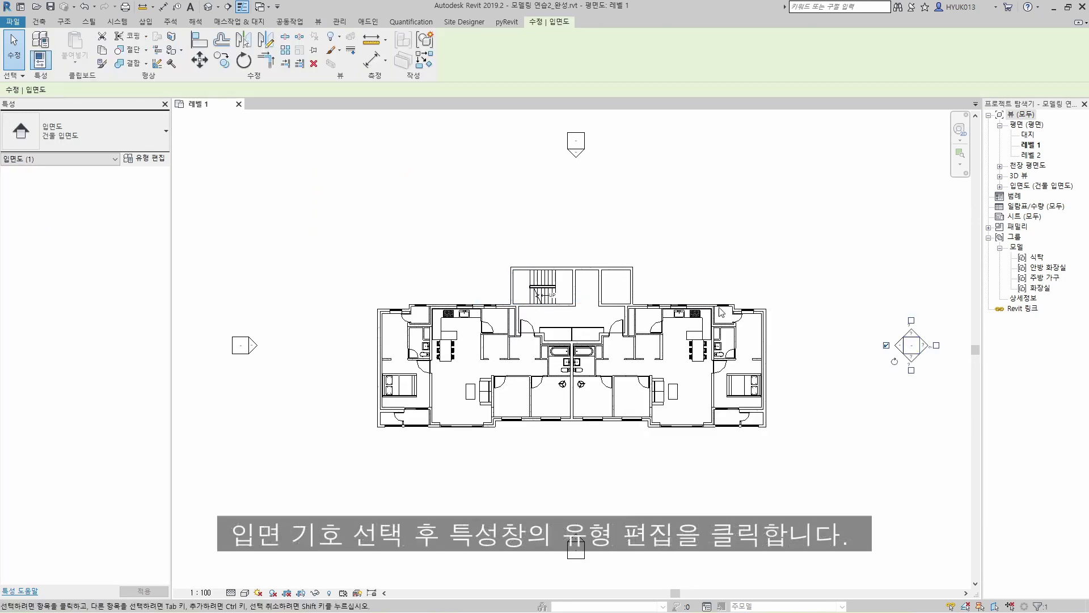
click(144, 158)
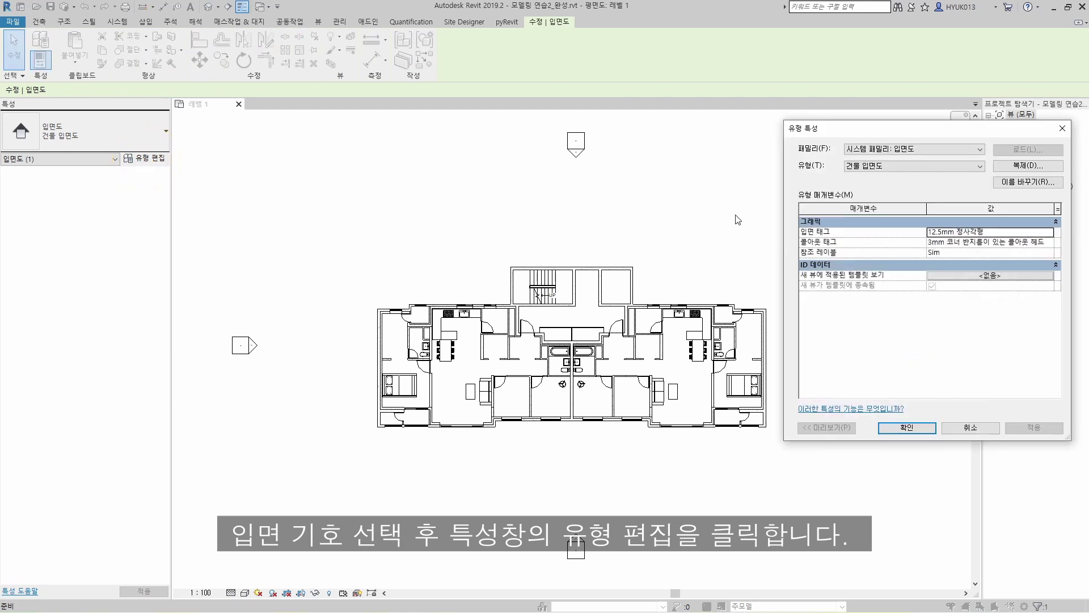
click(1018, 234)
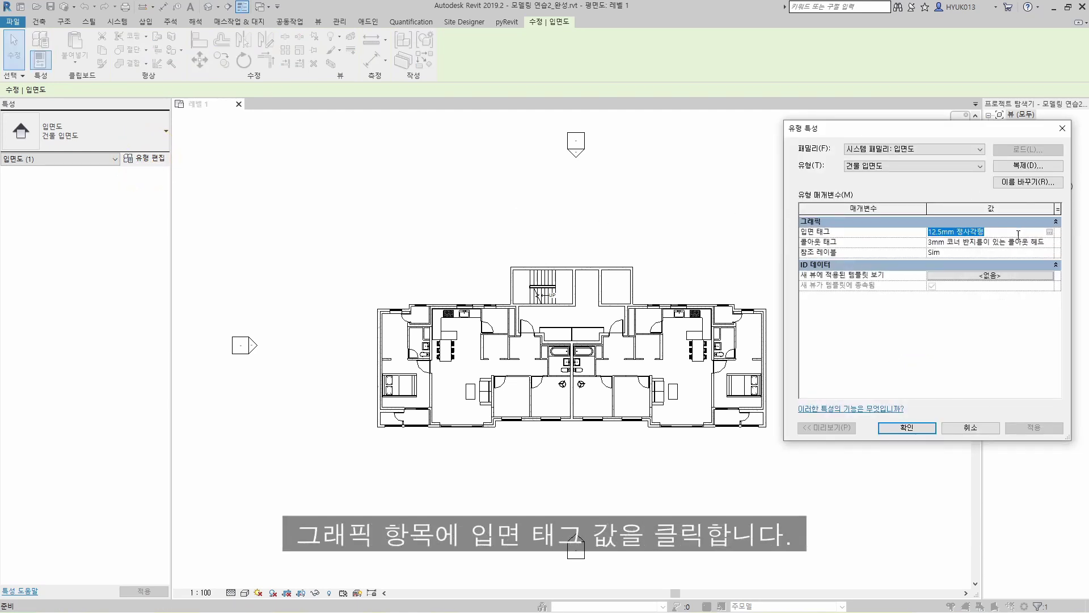
click(1049, 232)
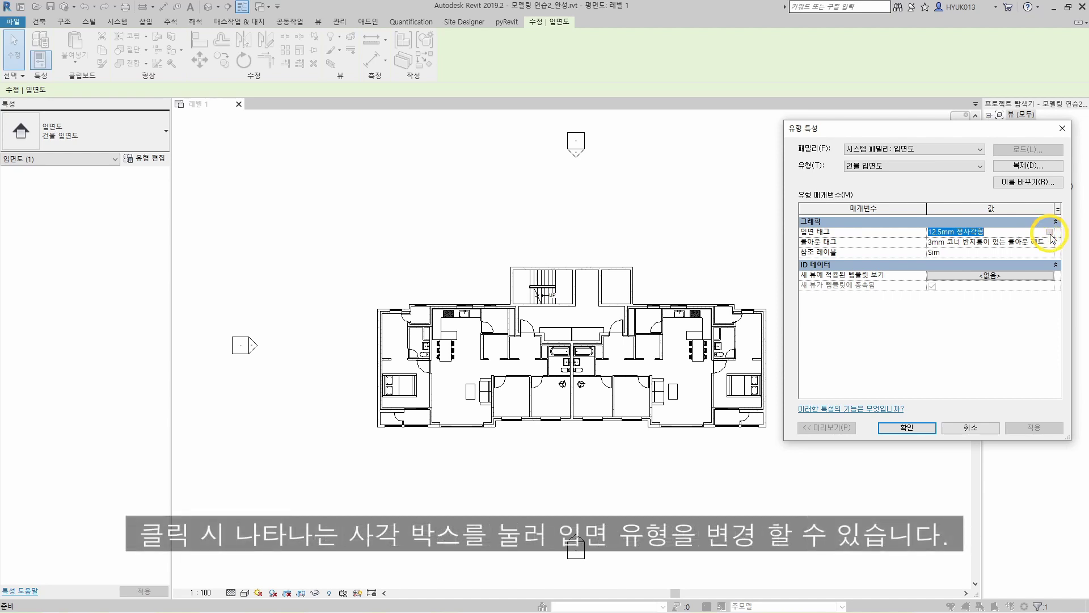
click(980, 166)
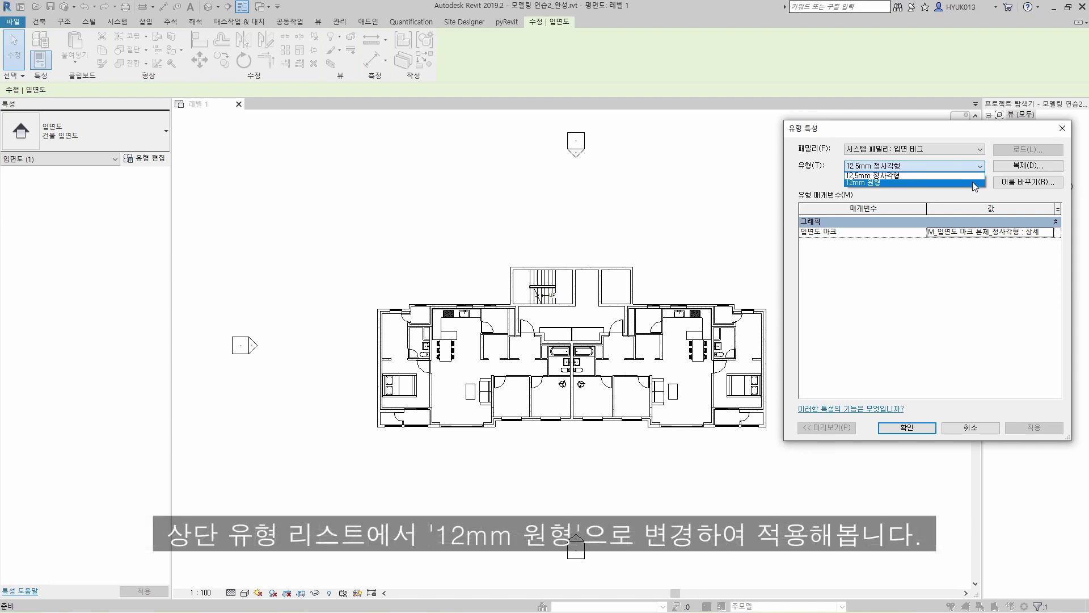
click(972, 181)
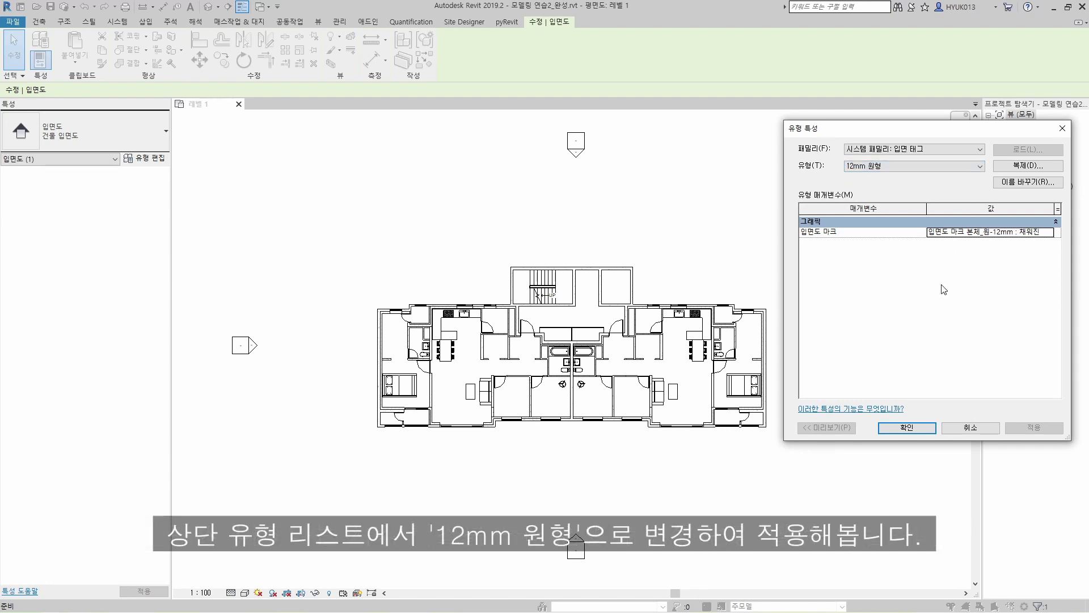
click(921, 431)
click(921, 429)
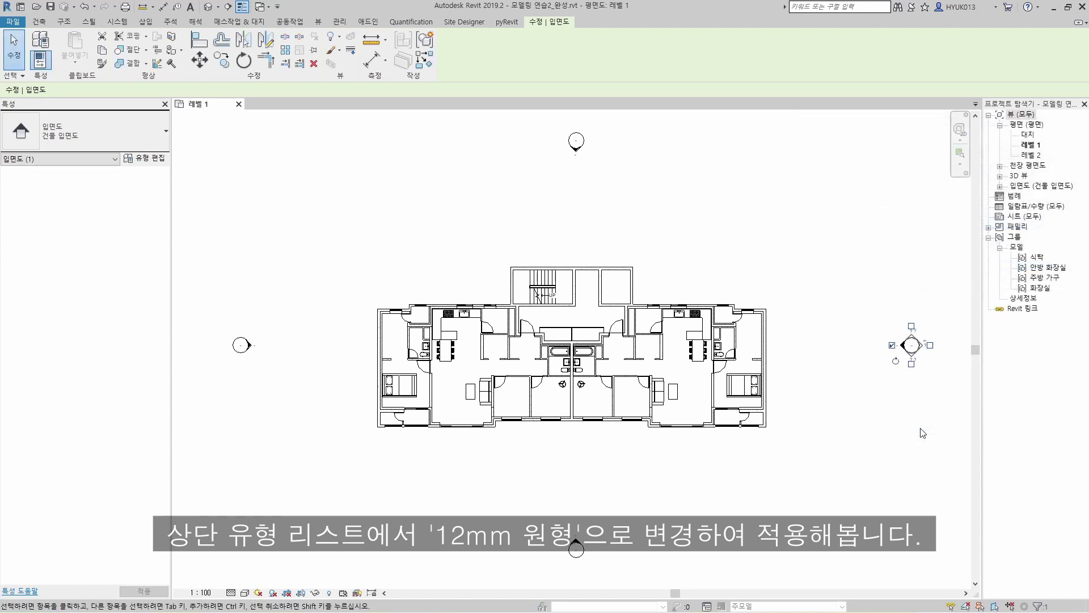
click(923, 433)
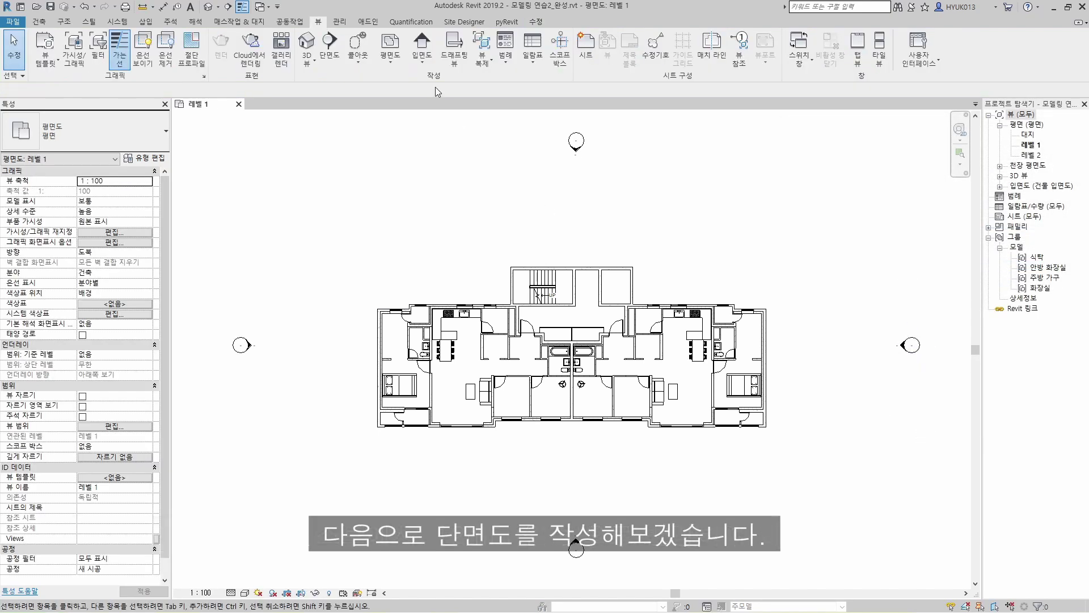
Create a section with a horizontal line running left to right through both units, extending past both outer walls.
click(331, 50)
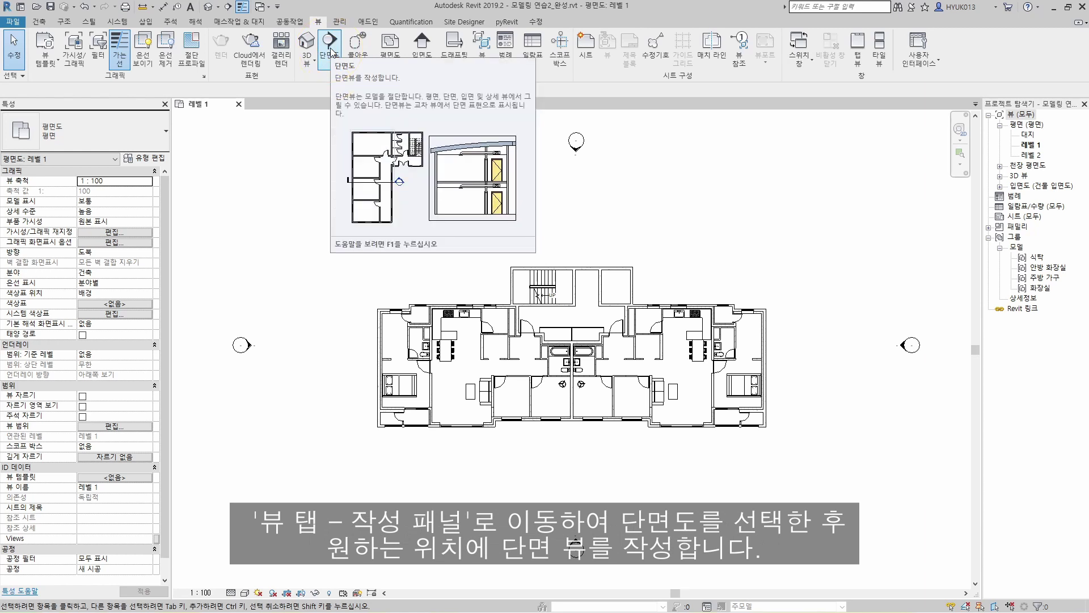
click(331, 50)
click(325, 367)
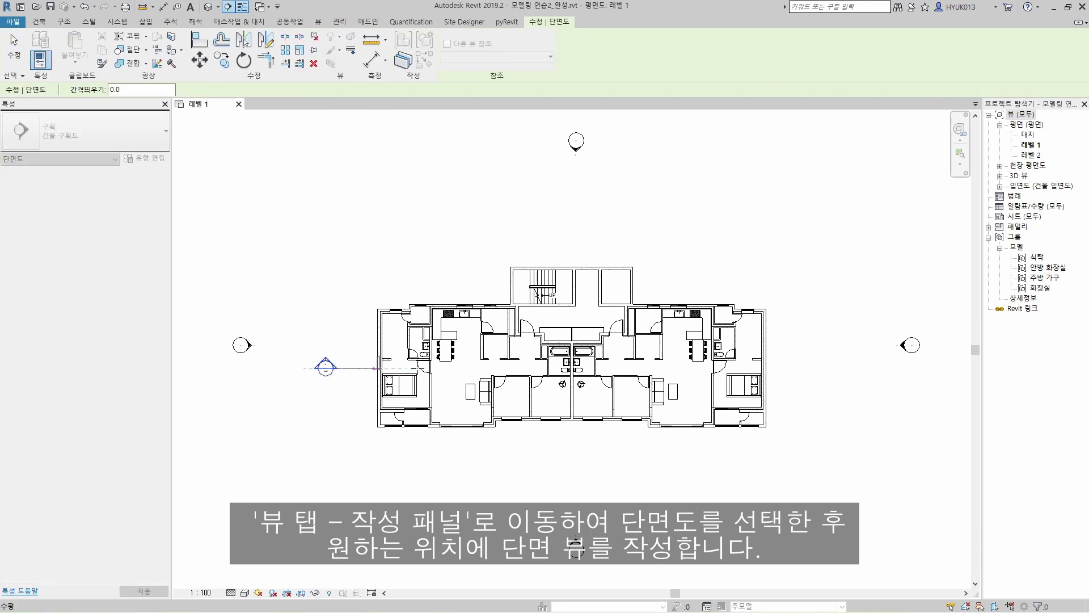
click(806, 367)
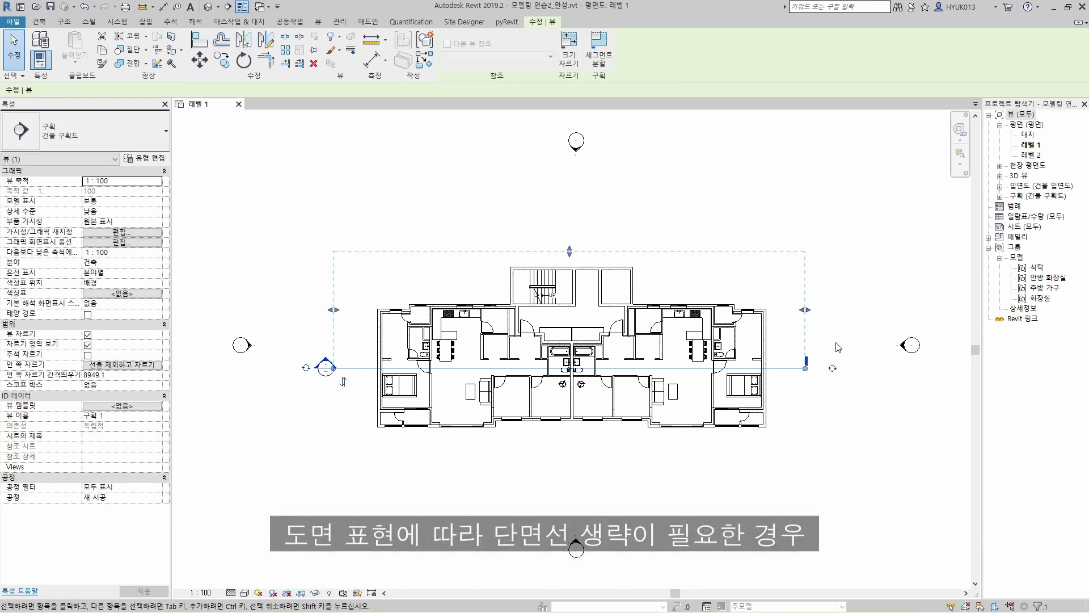
click(838, 347)
scroll(695, 378, up, 4)
middle_drag(702, 390, 717, 399)
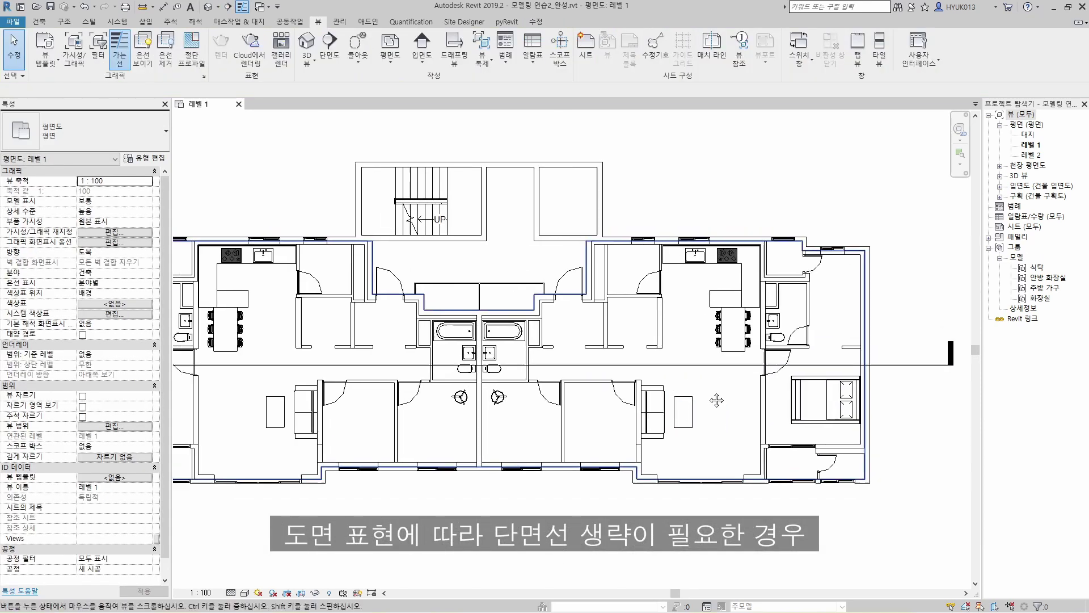
Split the section line at its midpoint and pull both gap ends back to just outside the building's outer walls.
scroll(716, 400, down, 4)
click(901, 387)
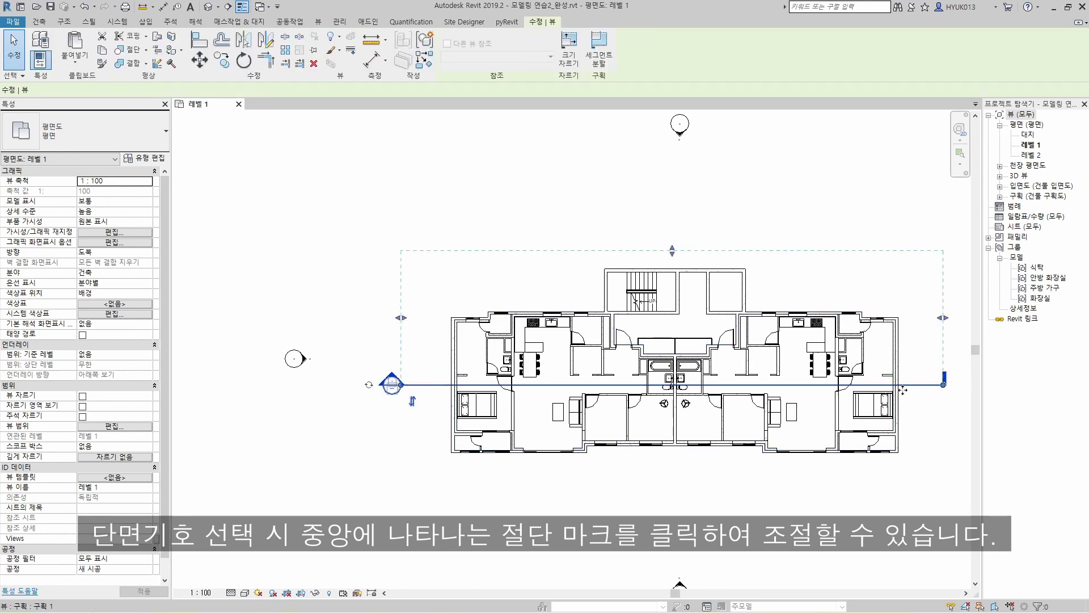
scroll(663, 372, up, 10)
click(667, 374)
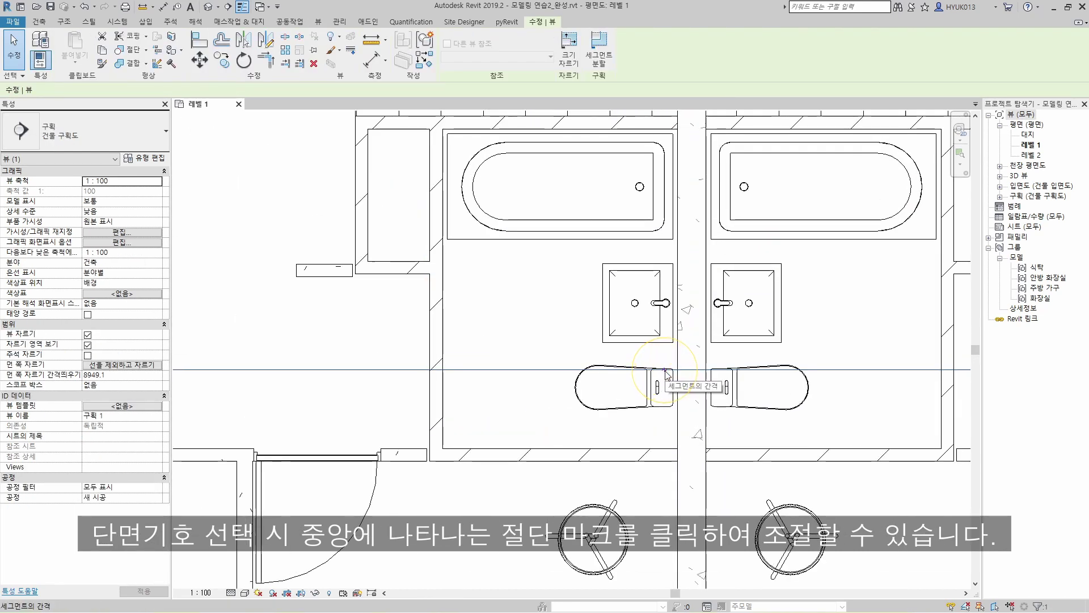
scroll(624, 383, down, 10)
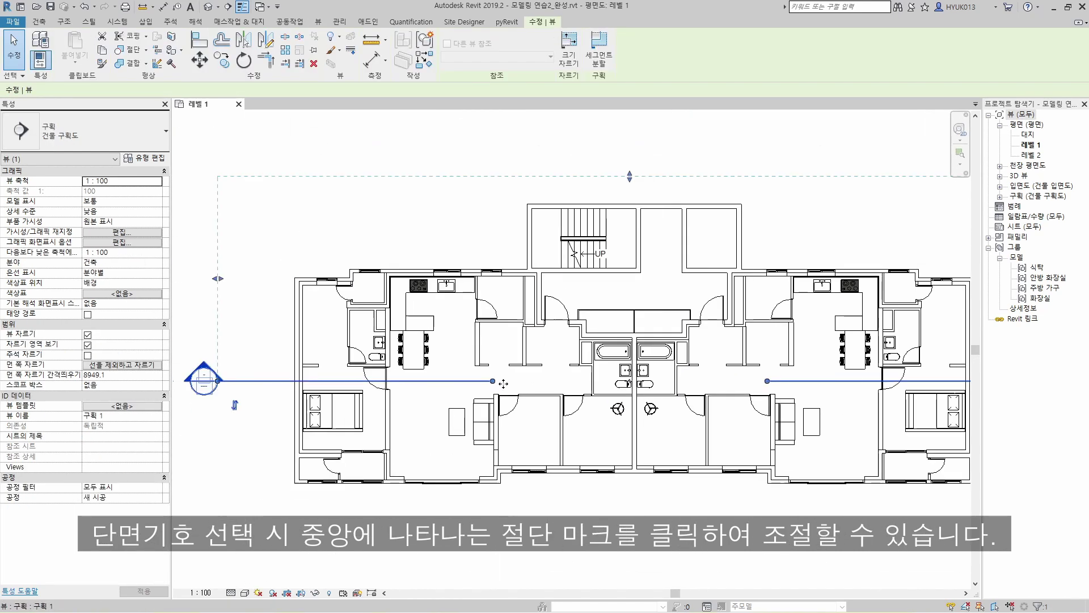
scroll(503, 383, down, 3)
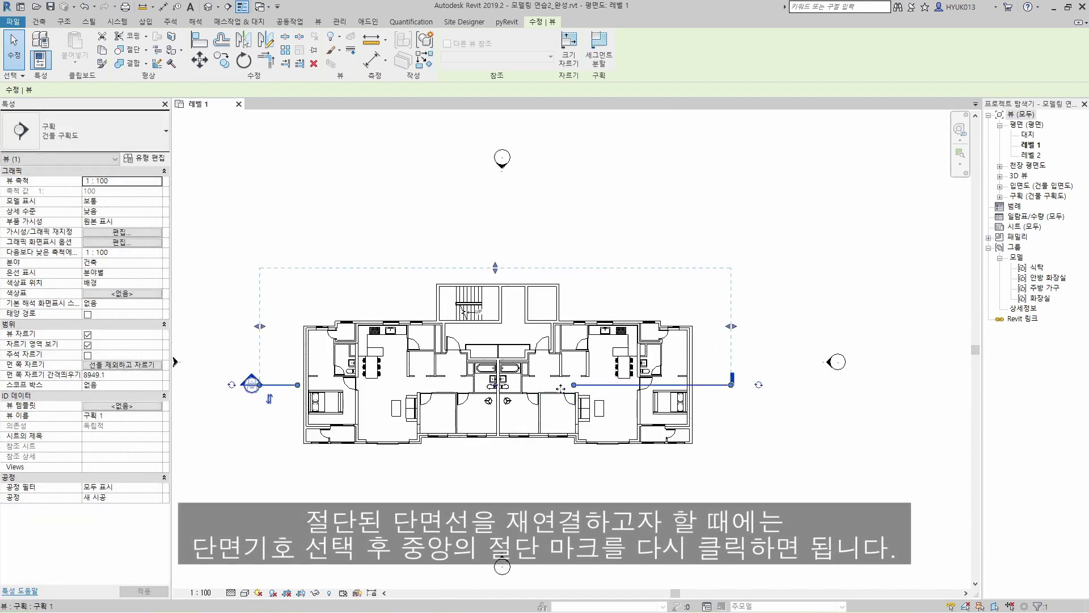
click(715, 396)
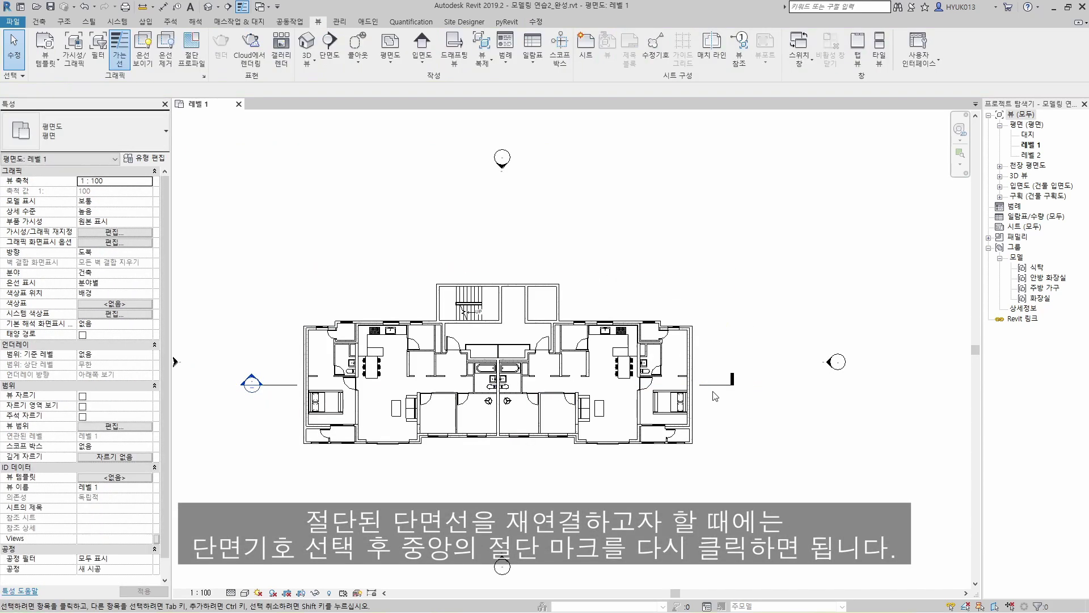
Rejoin the split section line into one continuous line and undo the rejoin.
click(715, 386)
click(494, 384)
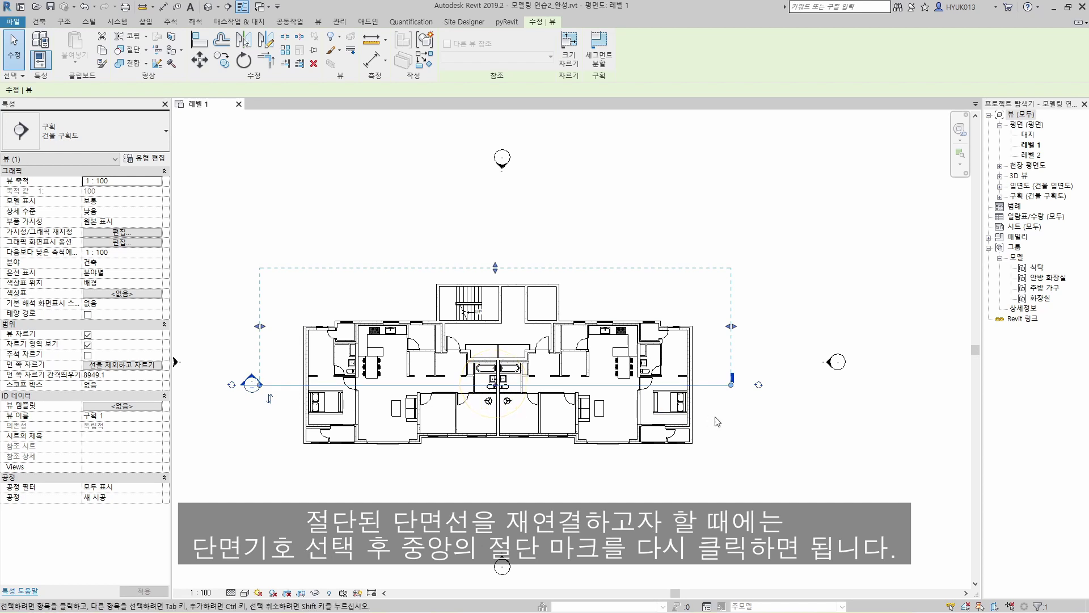
click(745, 421)
right_click(745, 421)
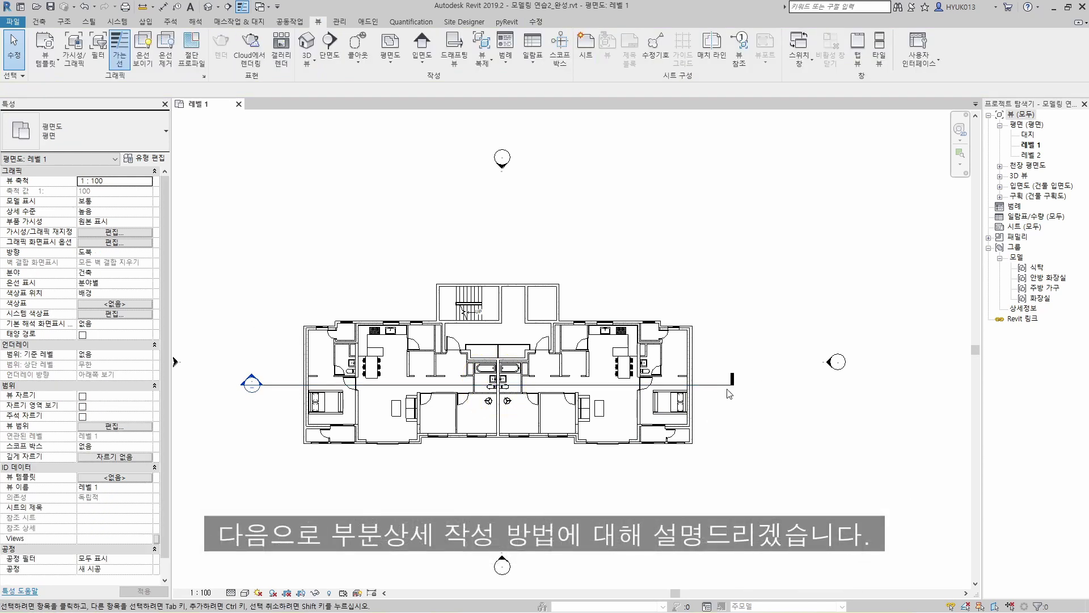
key(Escape)
Create a rectangular callout around the small windowed room beside the kitchen in the left unit.
click(801, 278)
right_click(801, 277)
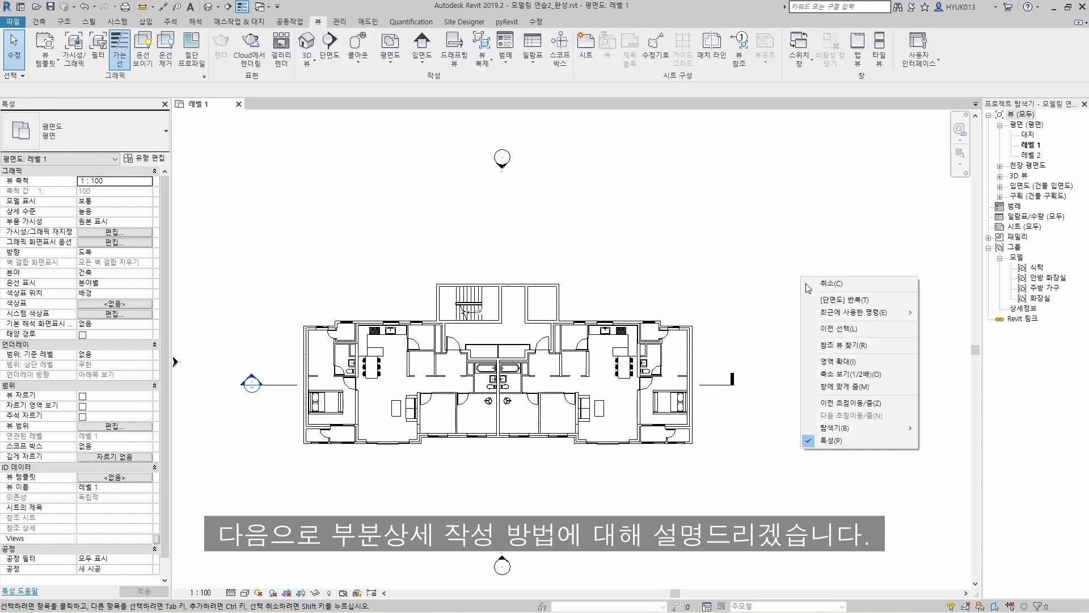
click(844, 387)
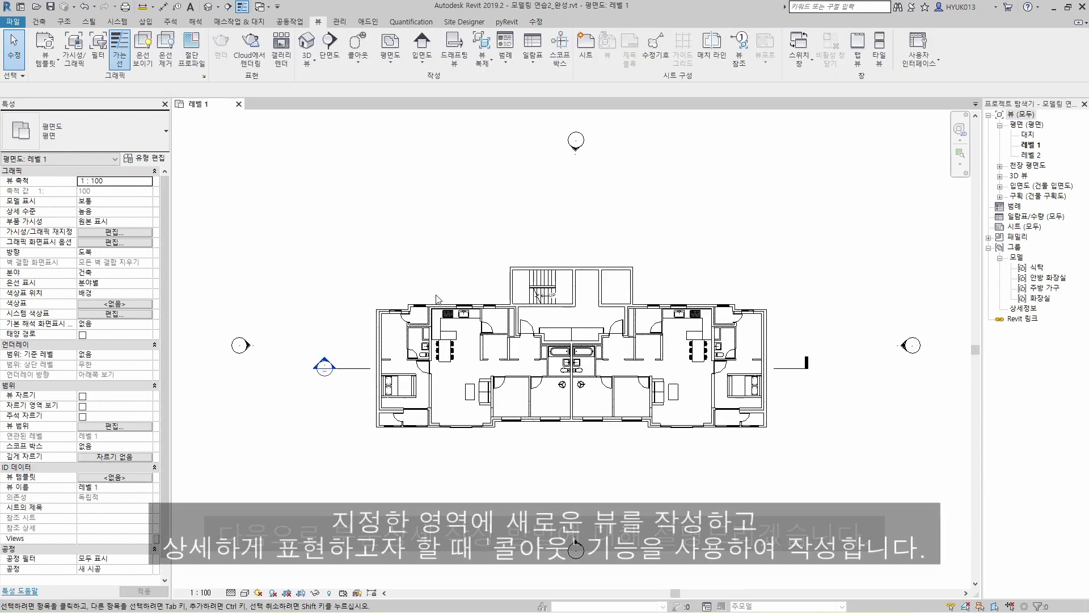
scroll(399, 293, up, 6)
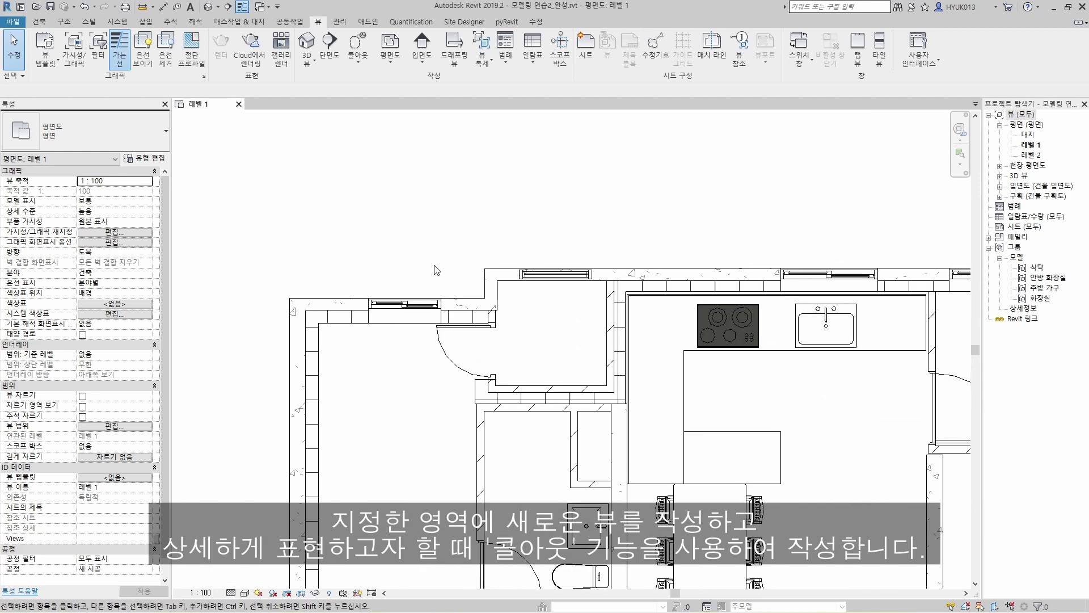
click(370, 61)
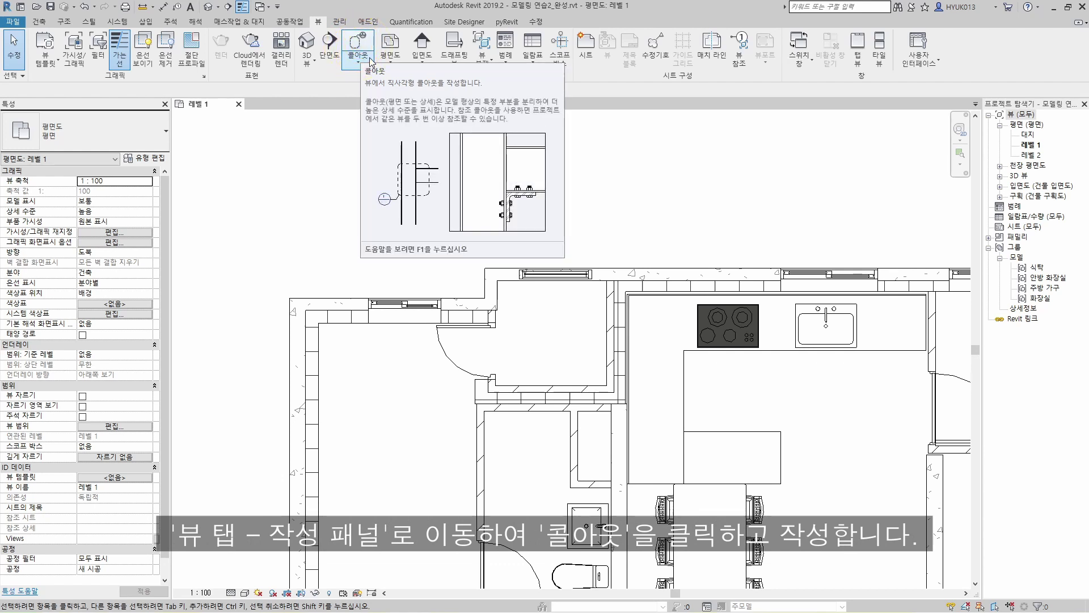
click(370, 61)
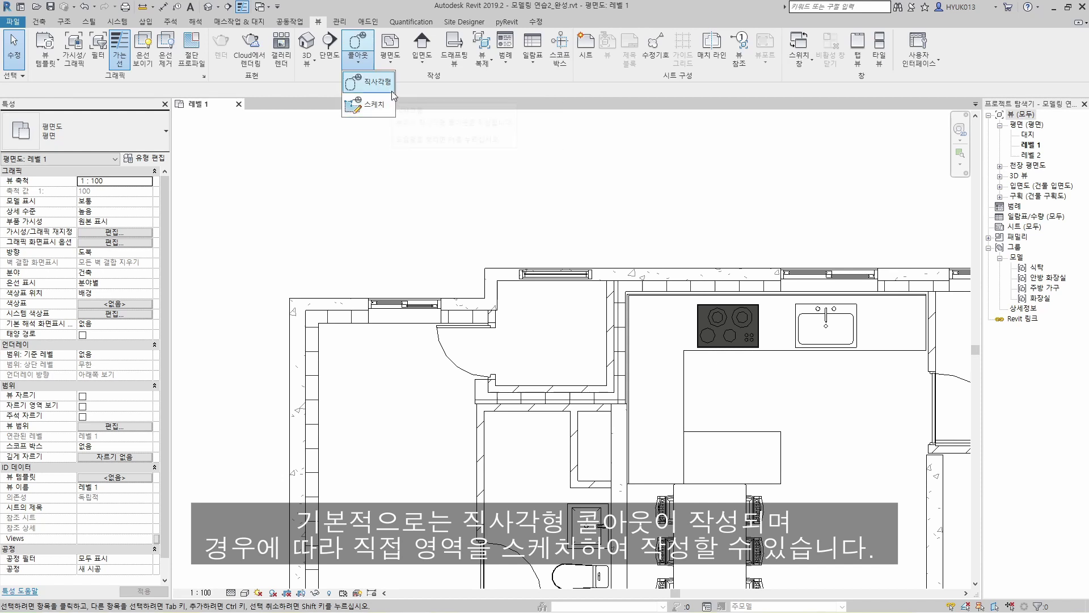
click(377, 83)
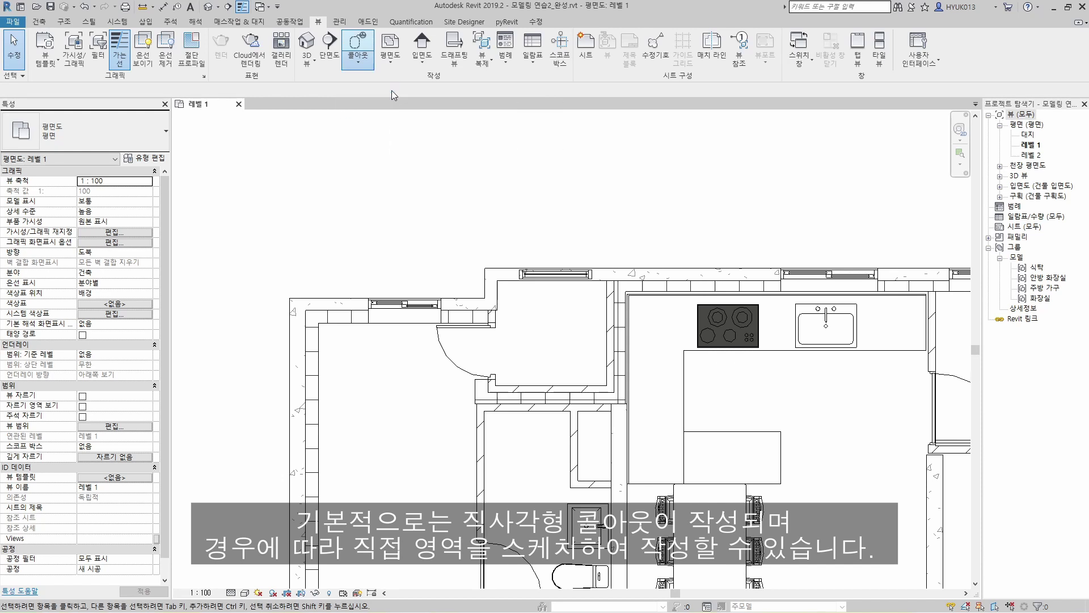
click(434, 215)
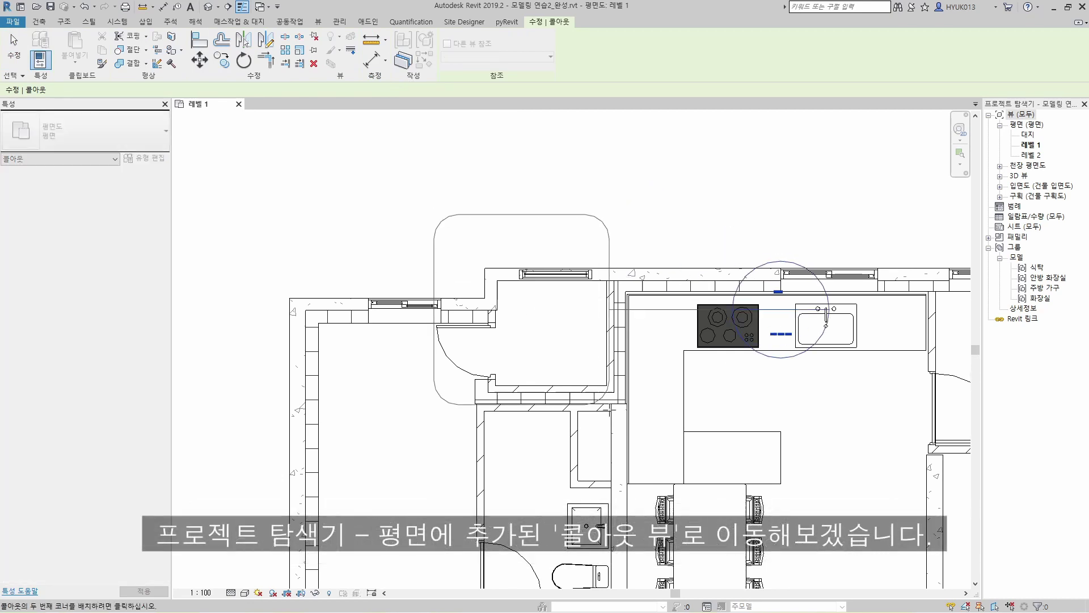
click(658, 436)
Open the callout view 레벨 1 - 콜아웃 1 and set its detail level to 높음 and visual style to 음영처리.
click(1043, 155)
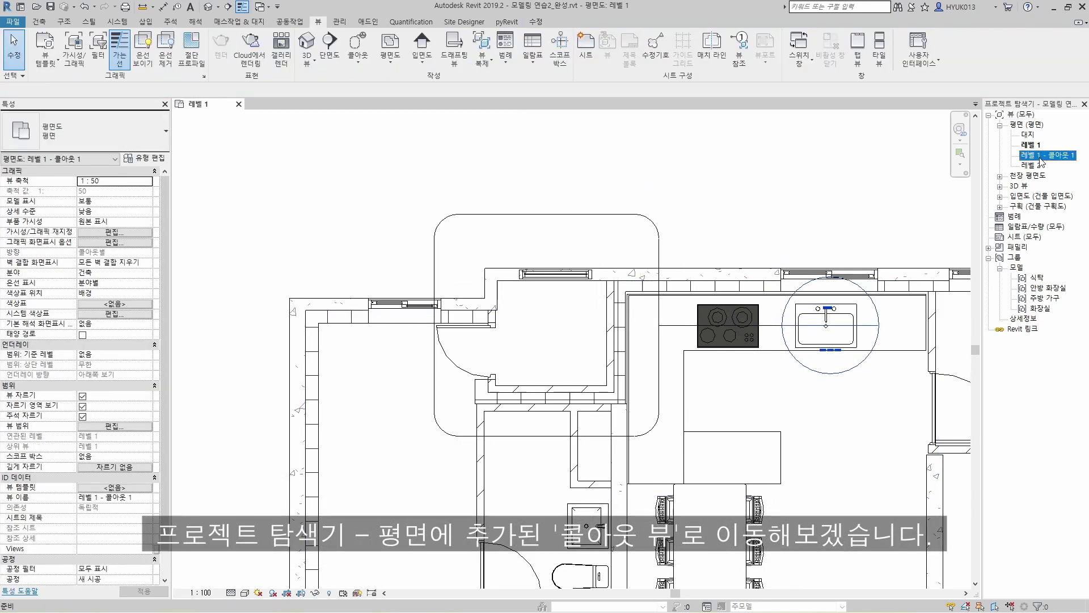
double_click(1041, 157)
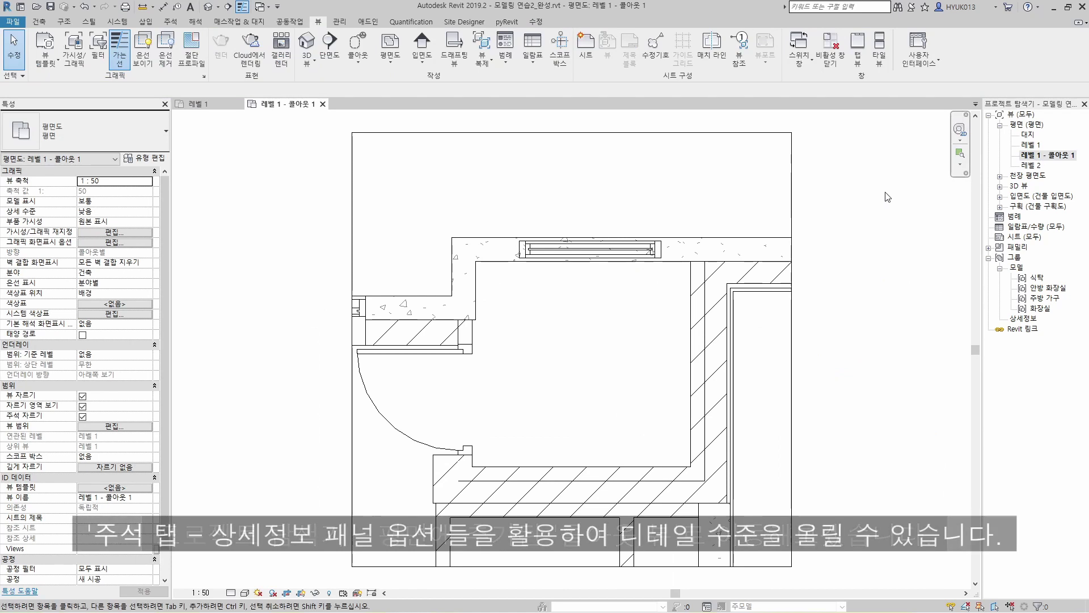
click(240, 593)
click(244, 578)
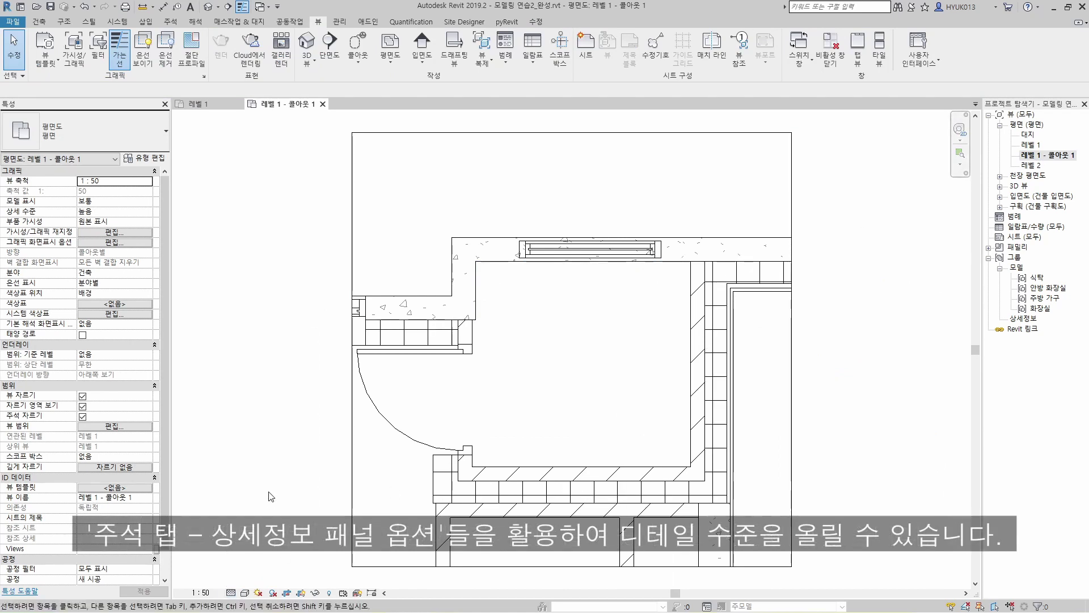
click(244, 593)
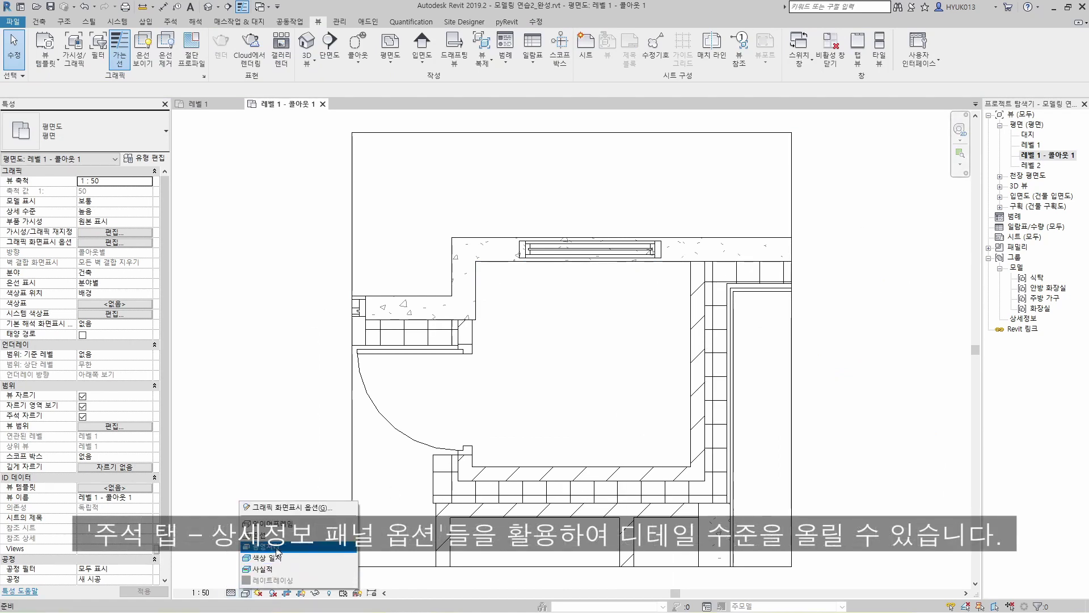
click(258, 553)
click(170, 22)
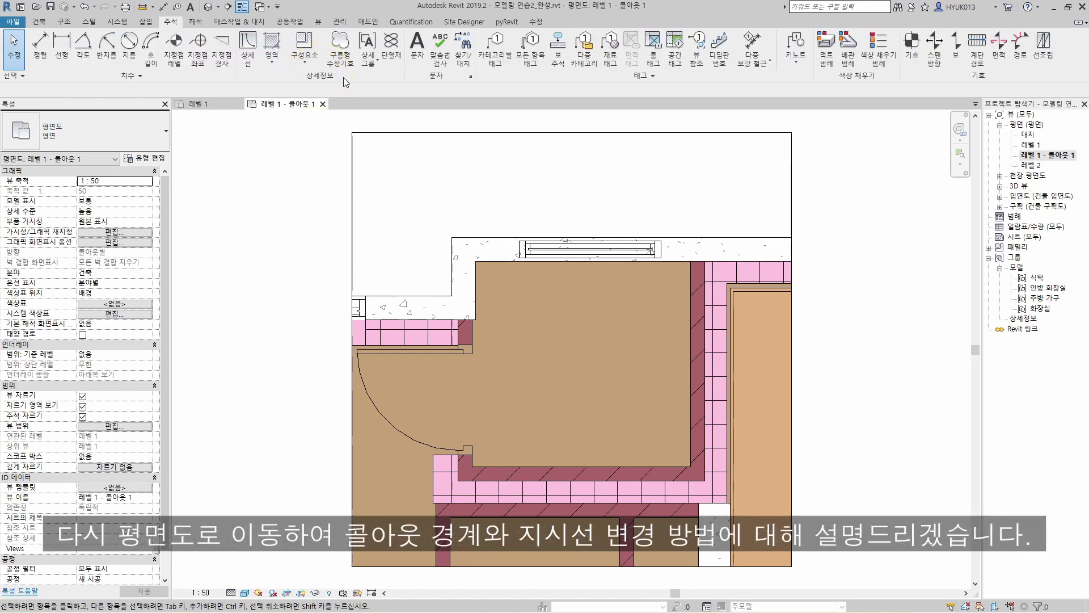
Return to the Level 1 plan and move the callout head to empty space above the building, up and right of the callout.
click(215, 108)
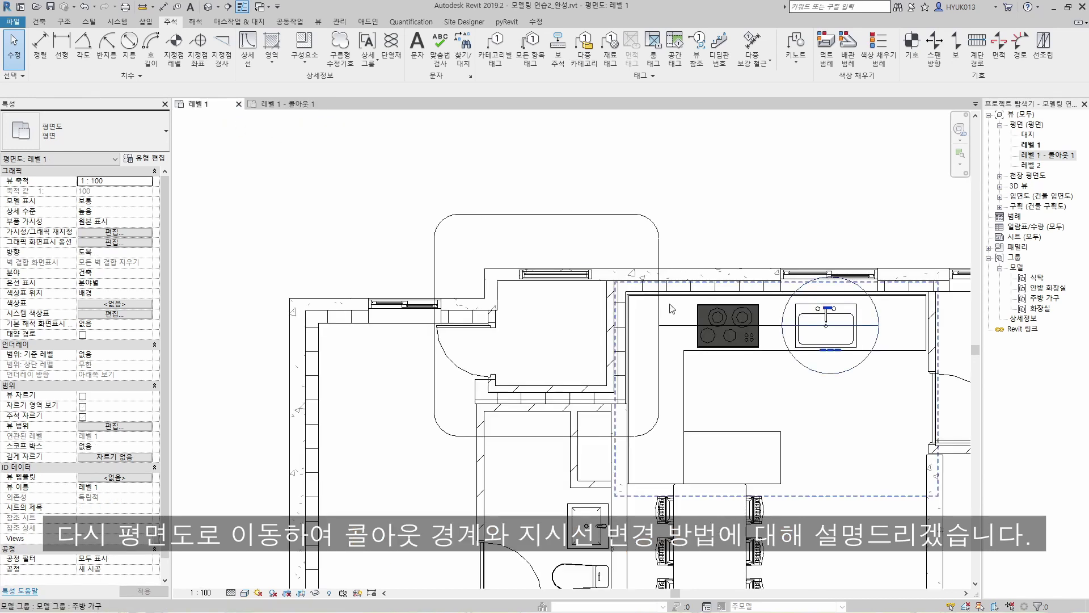
click(675, 325)
drag(783, 325, 705, 173)
scroll(696, 179, down, 5)
click(753, 183)
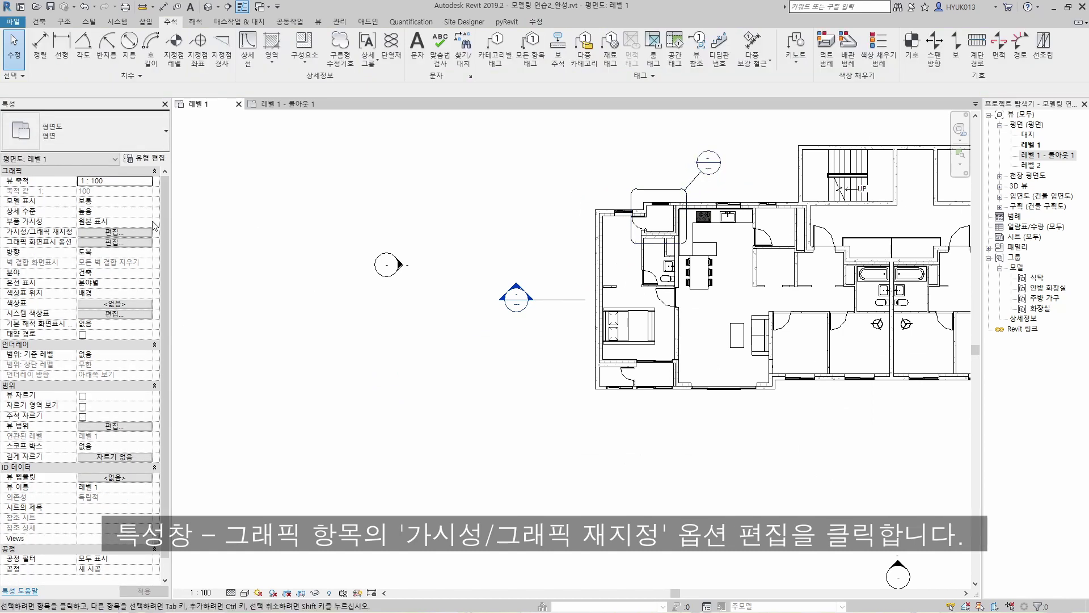
In the annotation object styles, set the 콜아웃 경계 line colour to RGB 255-000-128 and its line pattern to Dash.
click(115, 232)
click(649, 147)
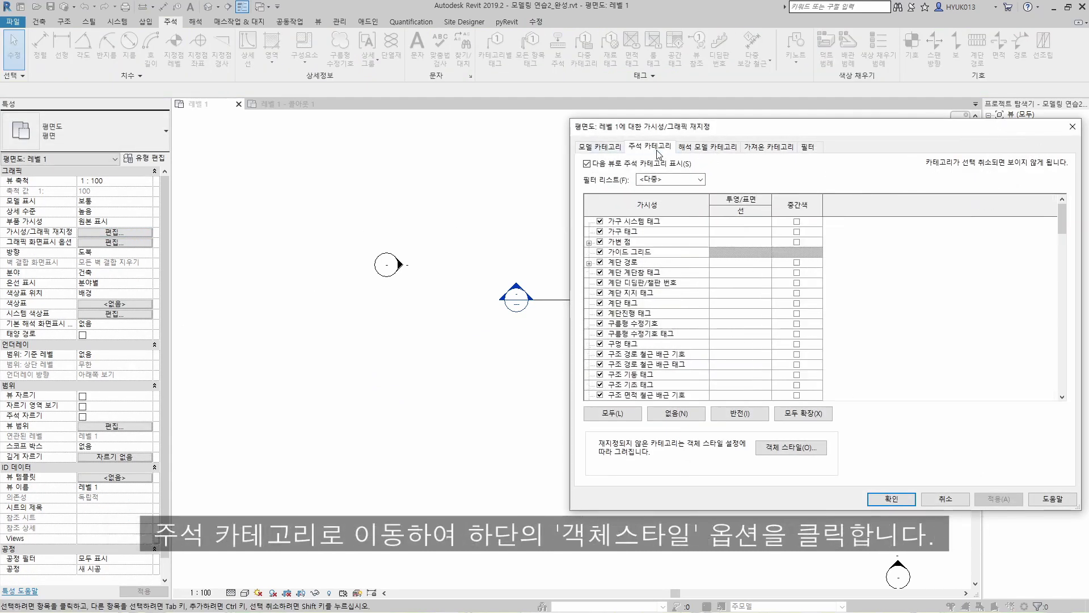
click(764, 454)
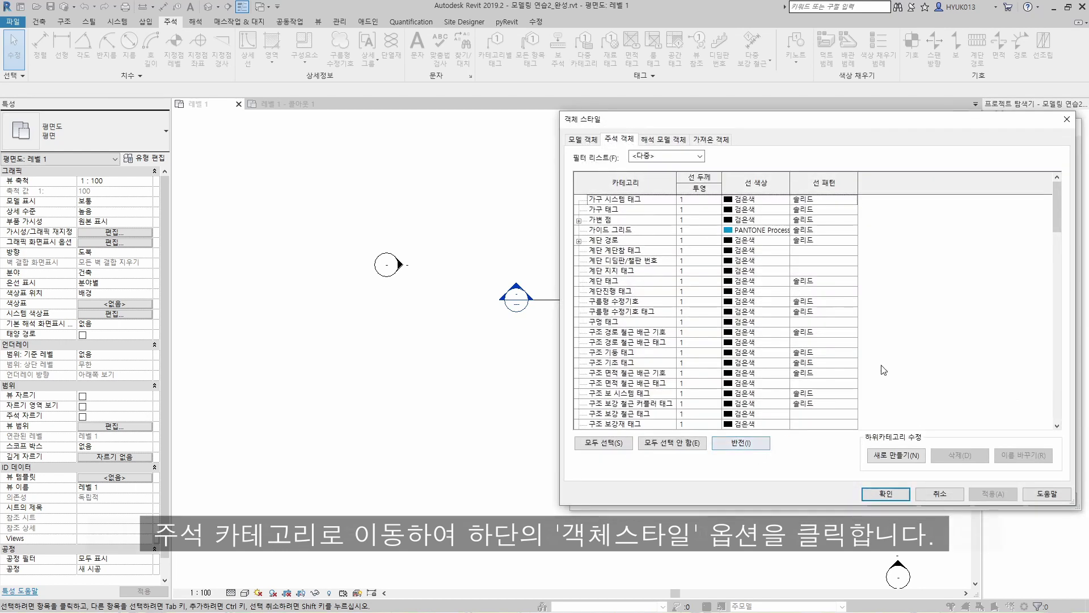
drag(1057, 200, 1055, 388)
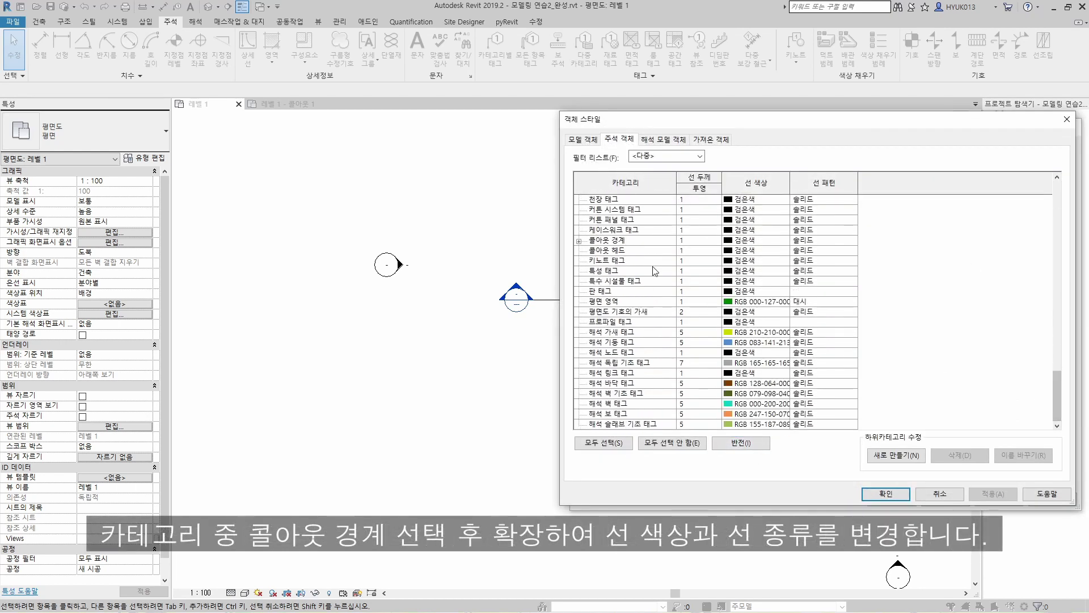
click(578, 241)
click(760, 241)
click(870, 402)
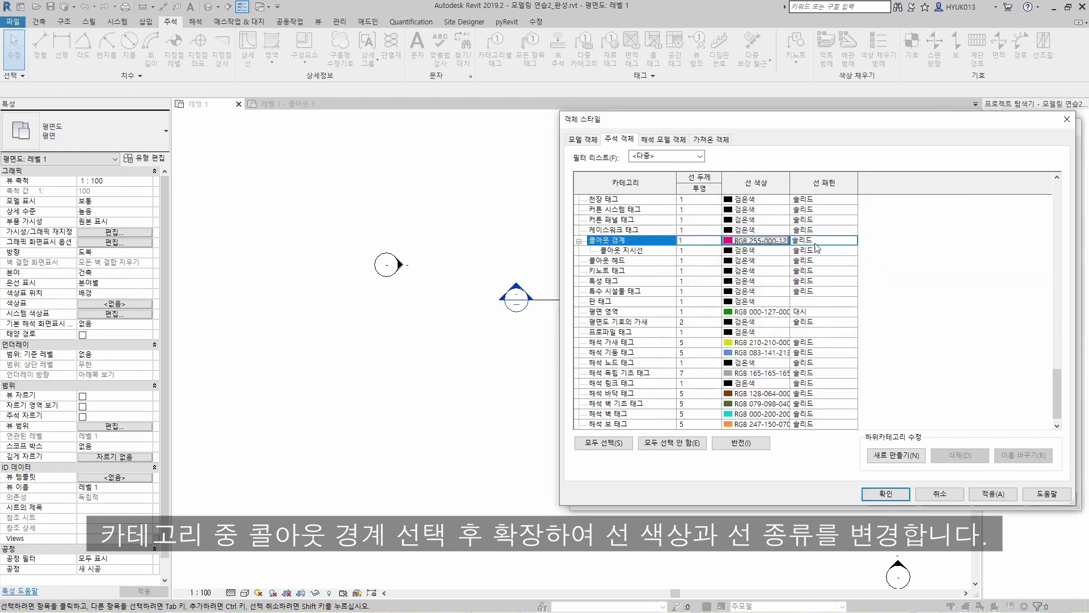
click(824, 241)
click(852, 241)
click(811, 267)
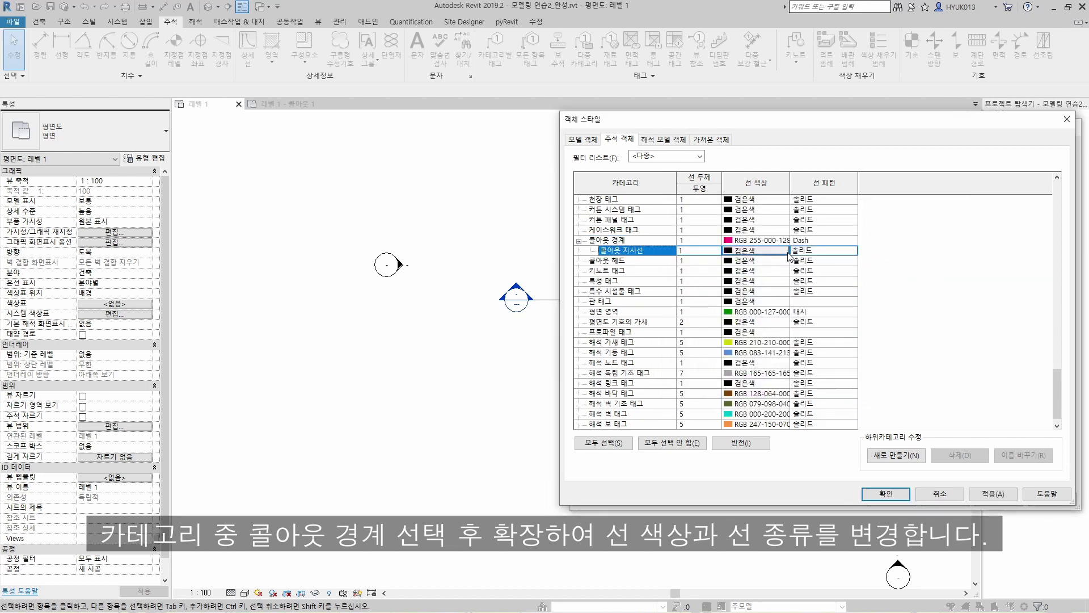
Change the 콜아웃 지시선 line colour to magenta and accept the object style and visibility settings.
click(755, 250)
click(737, 306)
click(870, 402)
click(872, 490)
click(875, 495)
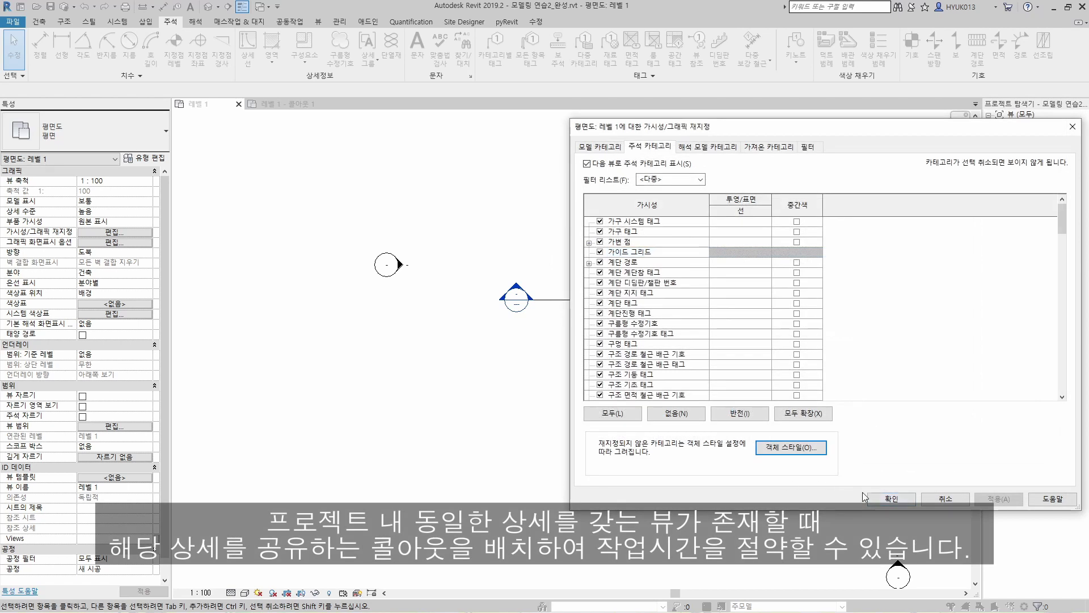
Place a rectangular callout referencing 평면도: 레벨 1 - 콜아웃 1 around the matching small room beside the right unit's kitchen.
middle_drag(779, 167, 456, 221)
scroll(834, 253, up, 7)
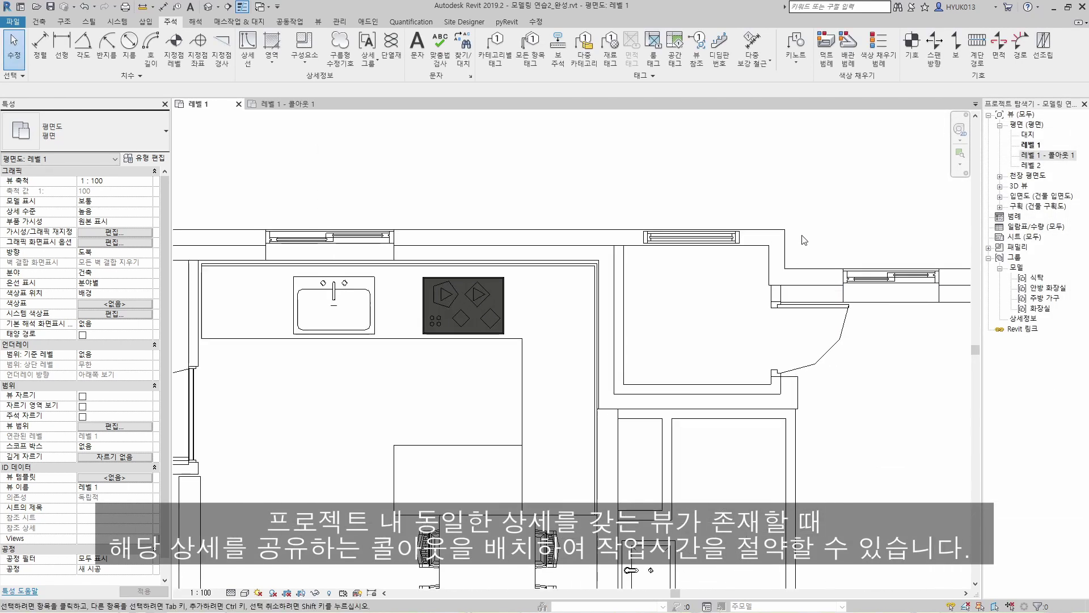
scroll(777, 222, up, 2)
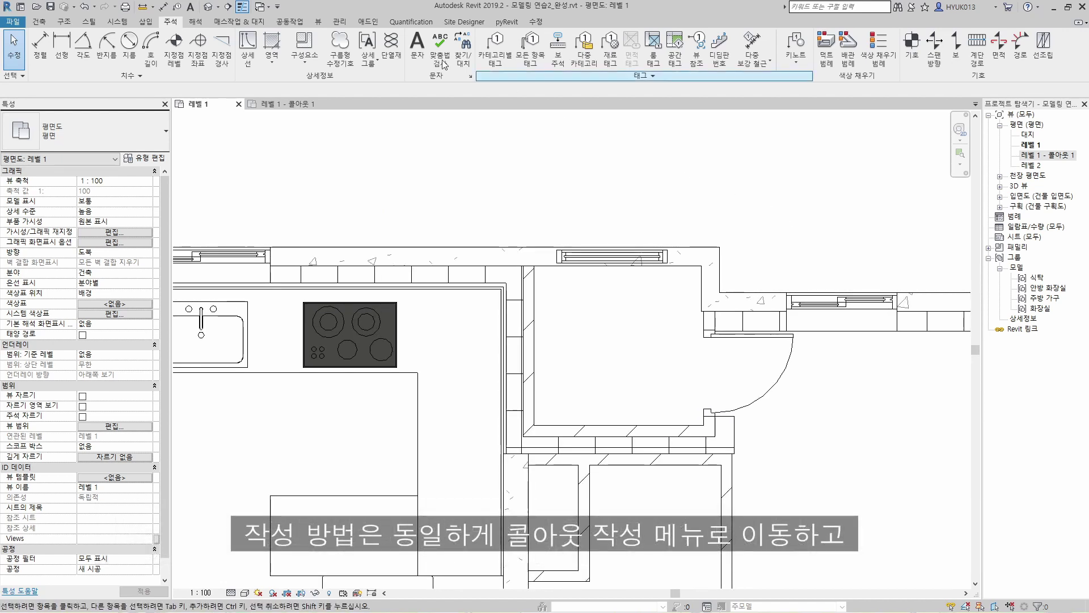
click(318, 22)
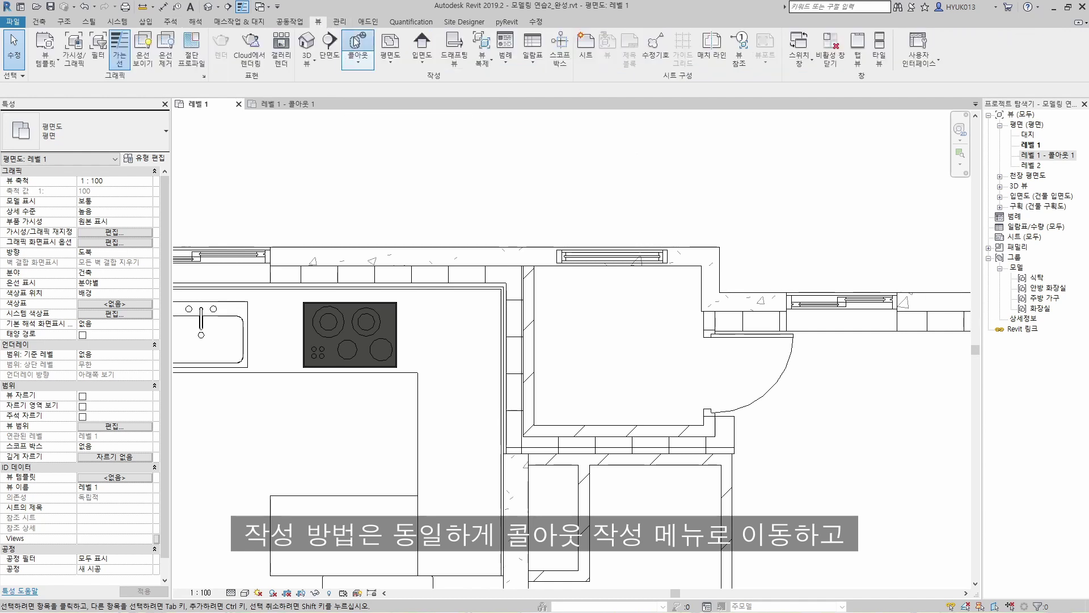
click(357, 43)
click(448, 44)
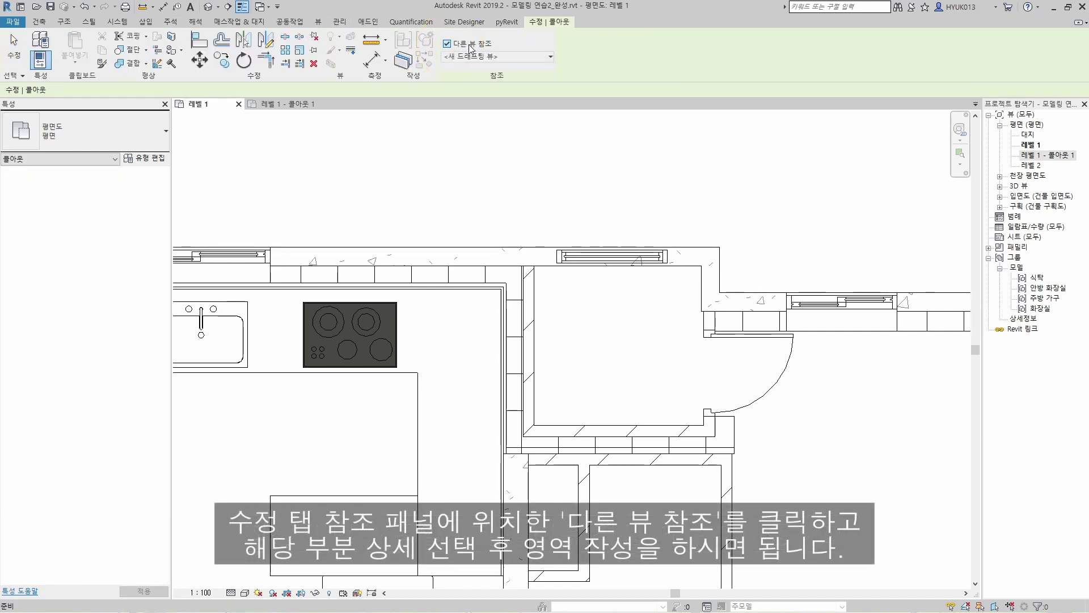
click(479, 57)
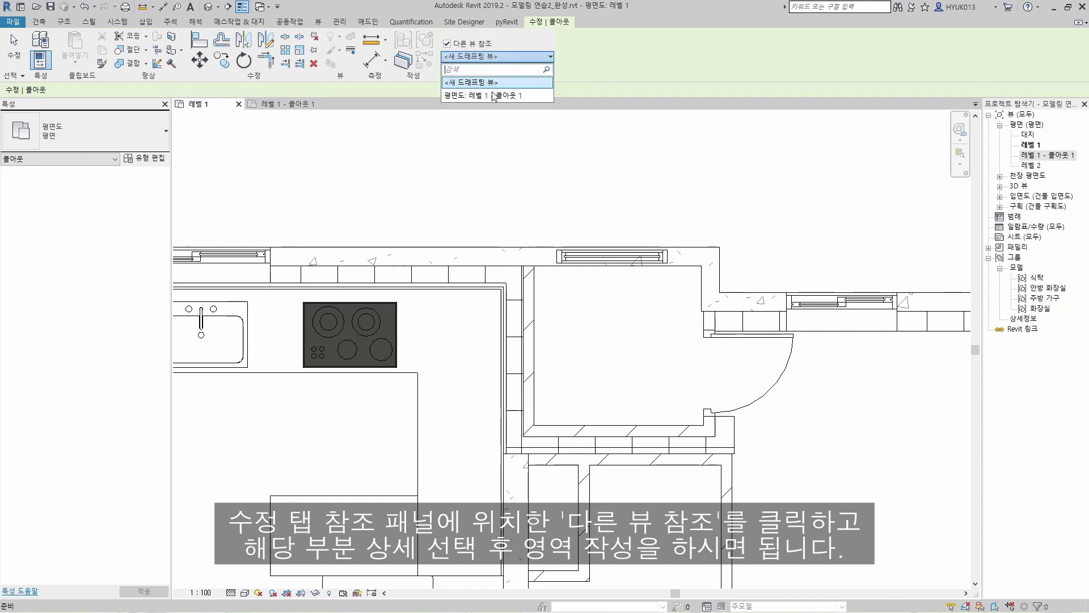
click(491, 96)
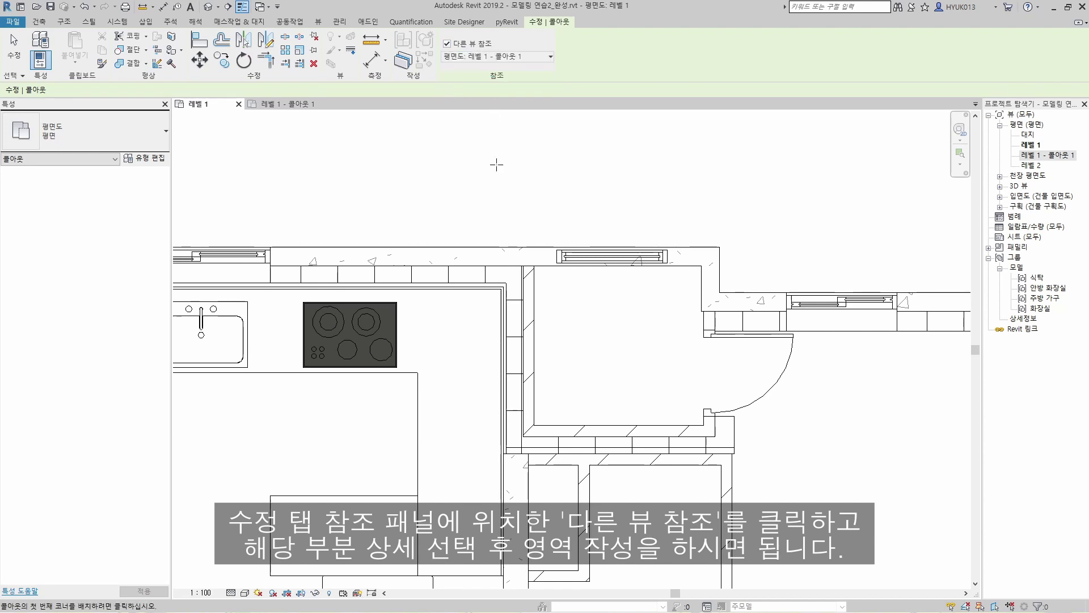
click(472, 215)
click(771, 492)
Move the reference callout's head to empty space above the building, up and right of its boundary.
scroll(774, 491, down, 3)
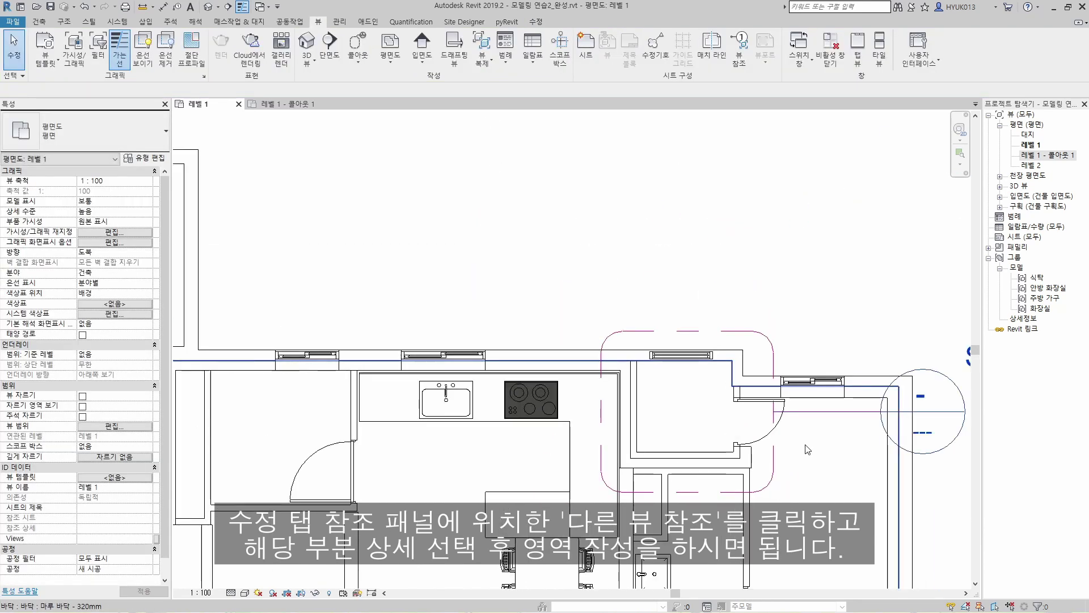
click(773, 363)
drag(771, 336, 822, 263)
key(Escape)
right_click(726, 268)
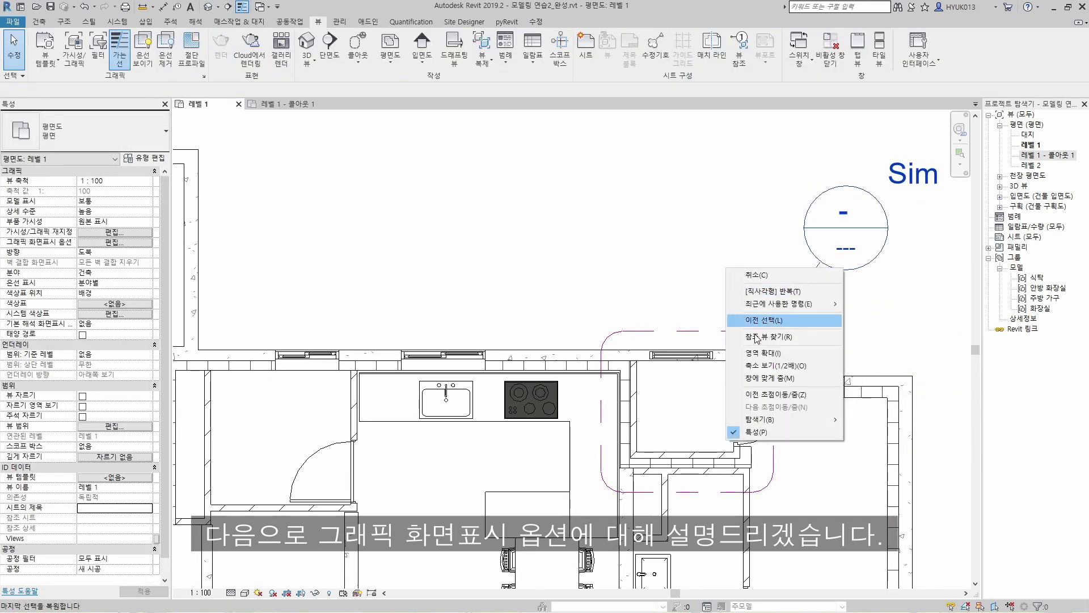
Fit the Level 1 plan to the window, switch to the default 3D view and open its graphic display options.
click(767, 377)
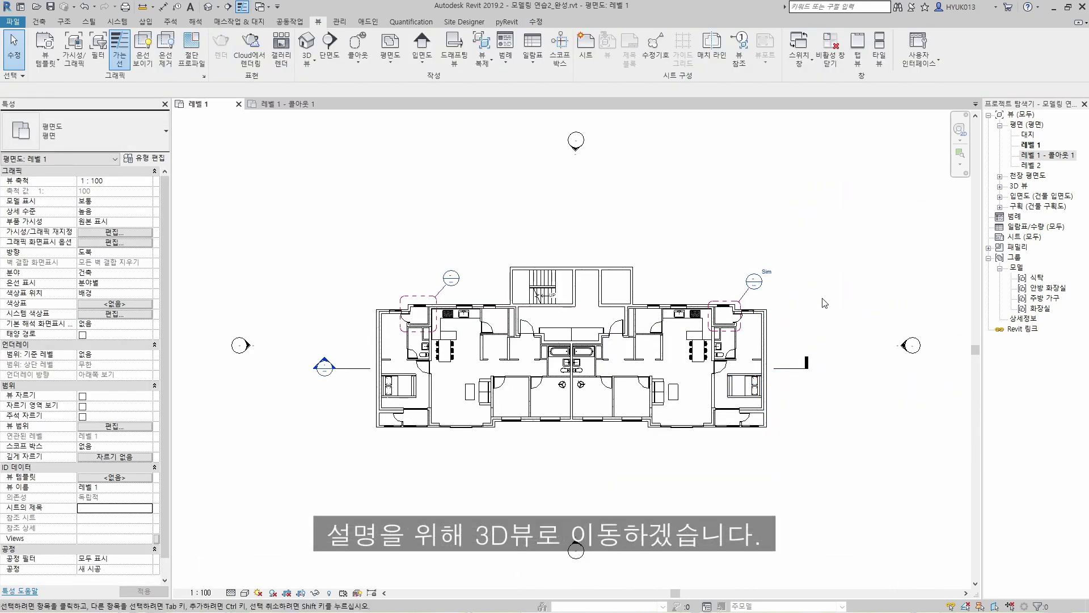
click(209, 7)
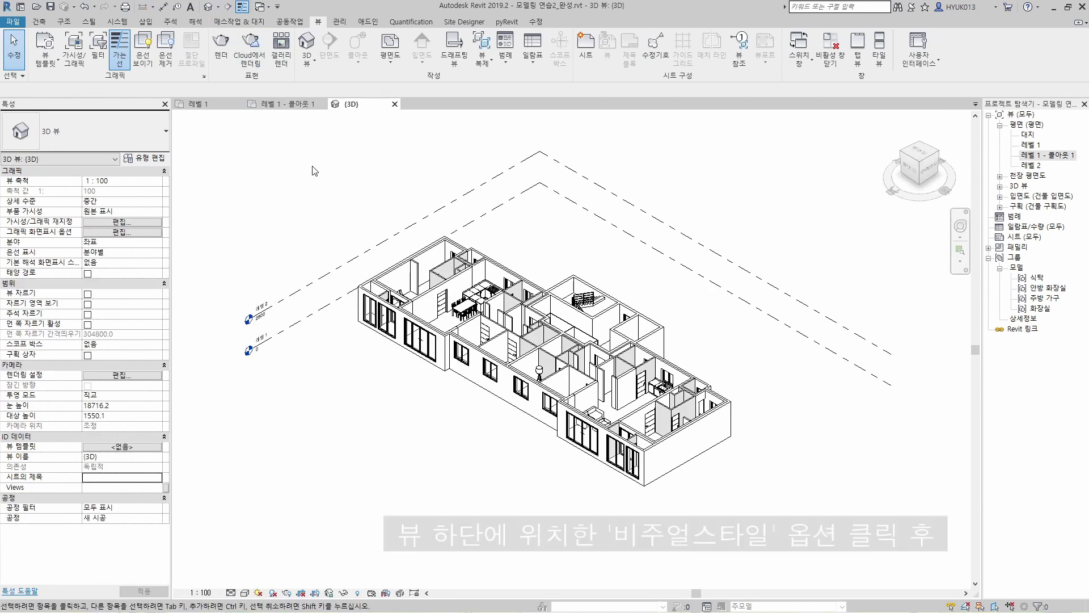
click(245, 593)
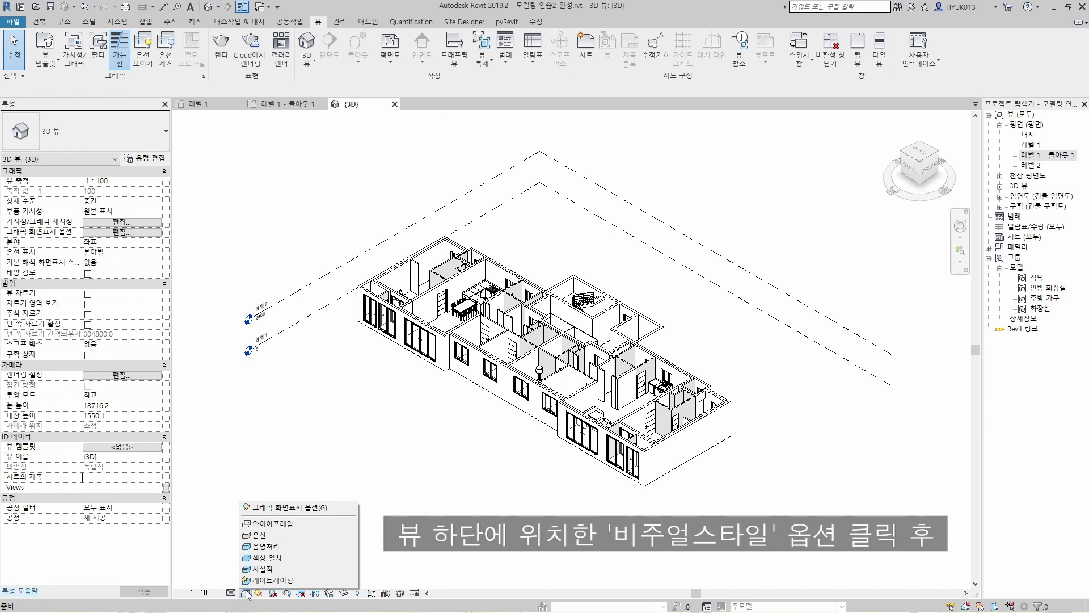
click(342, 507)
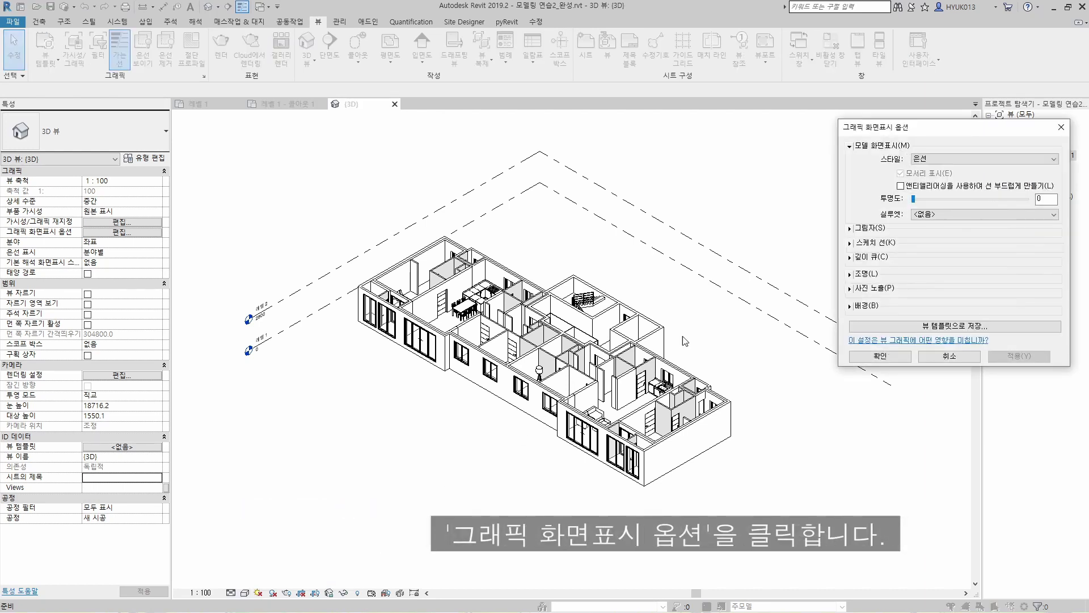
Set the 3D view's model display style to 색상 일치 and apply it with anti-aliasing for smooth lines.
click(958, 165)
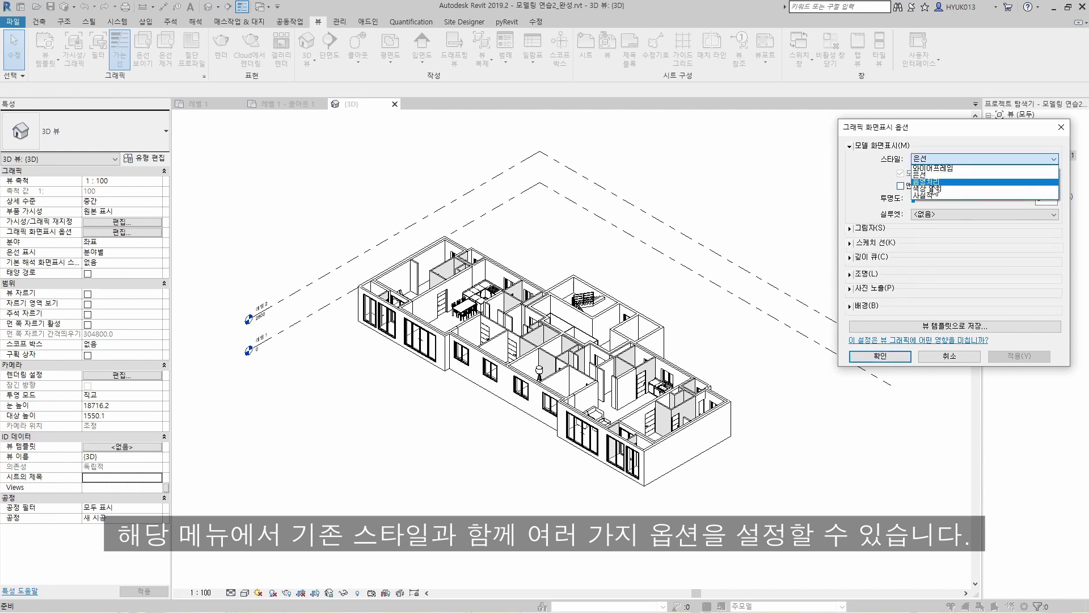
click(933, 187)
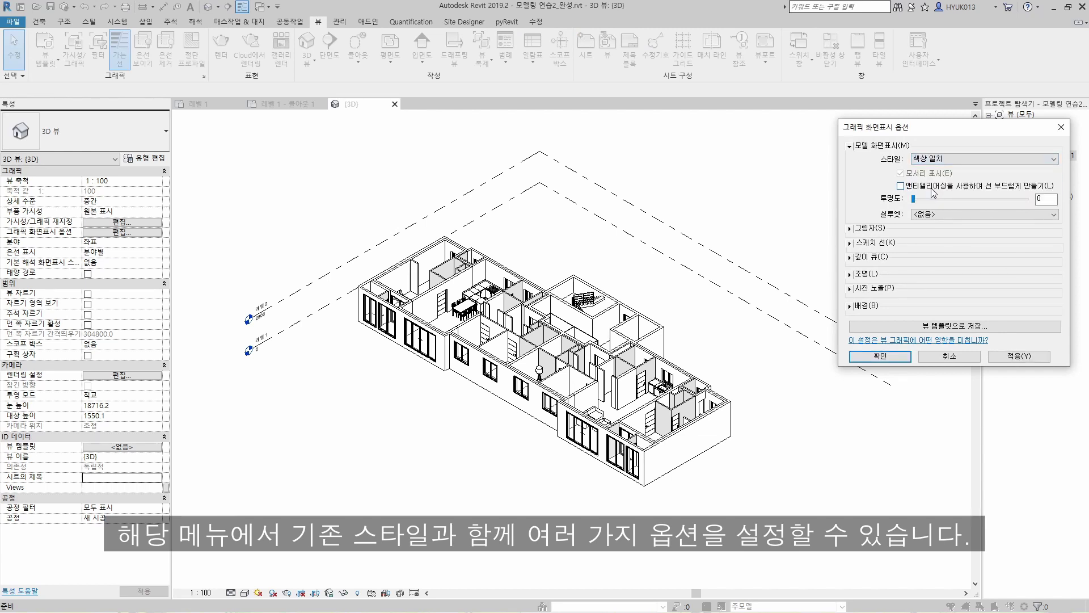
click(1013, 356)
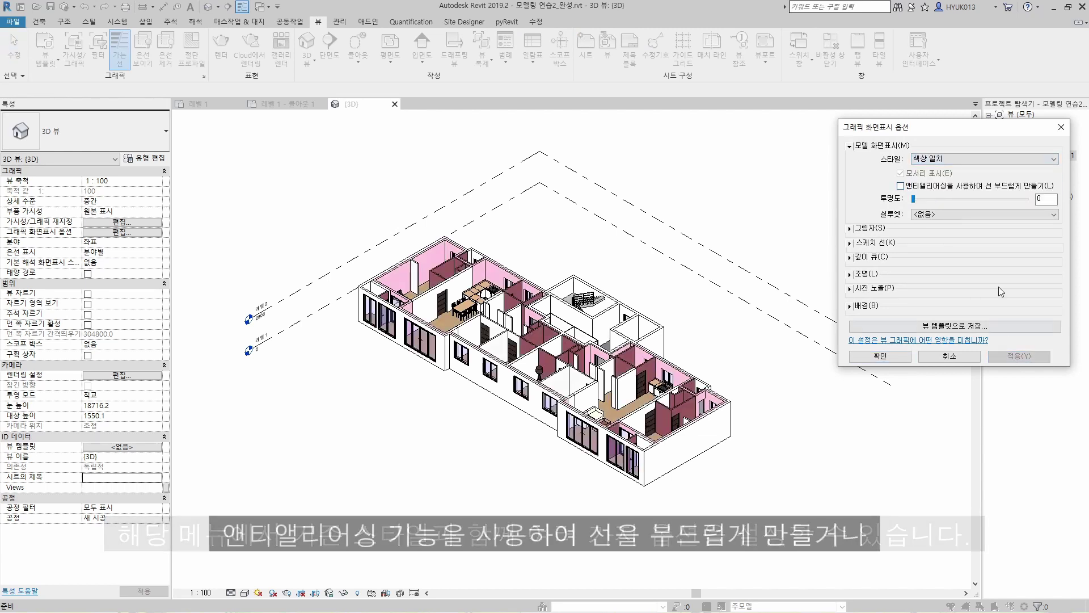
click(983, 186)
click(1021, 357)
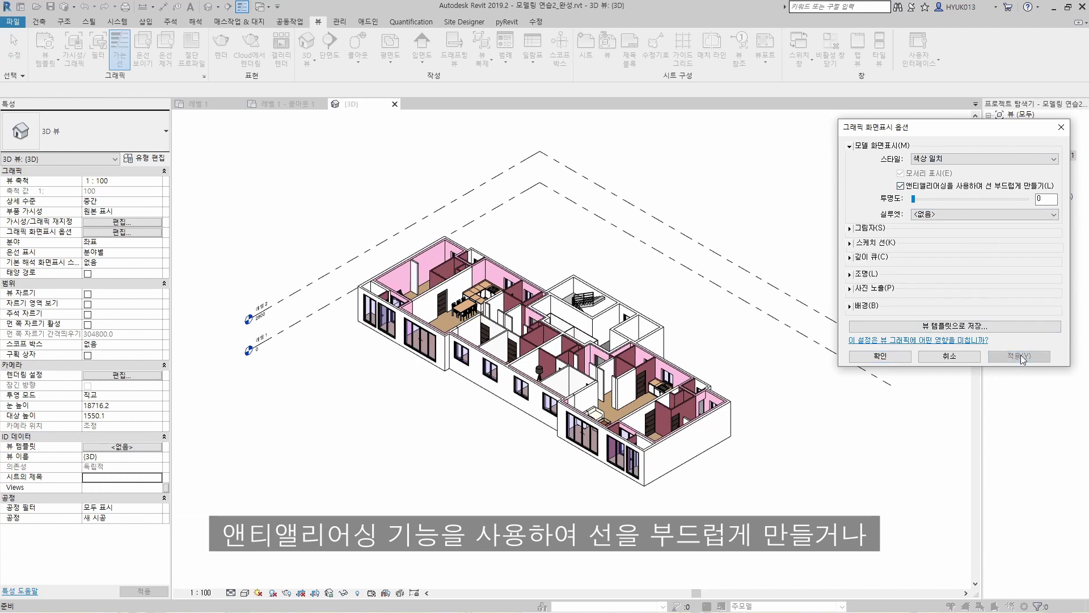
Try a model transparency of 20 in the 3D view and return it to 0.
click(914, 199)
click(1018, 356)
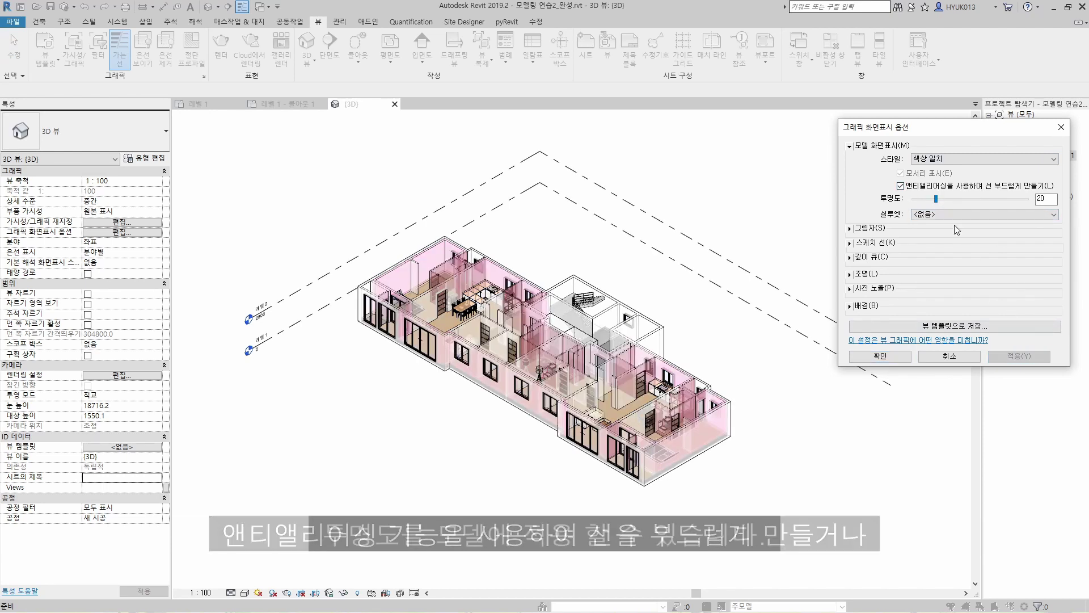
drag(915, 202, 911, 201)
click(1015, 357)
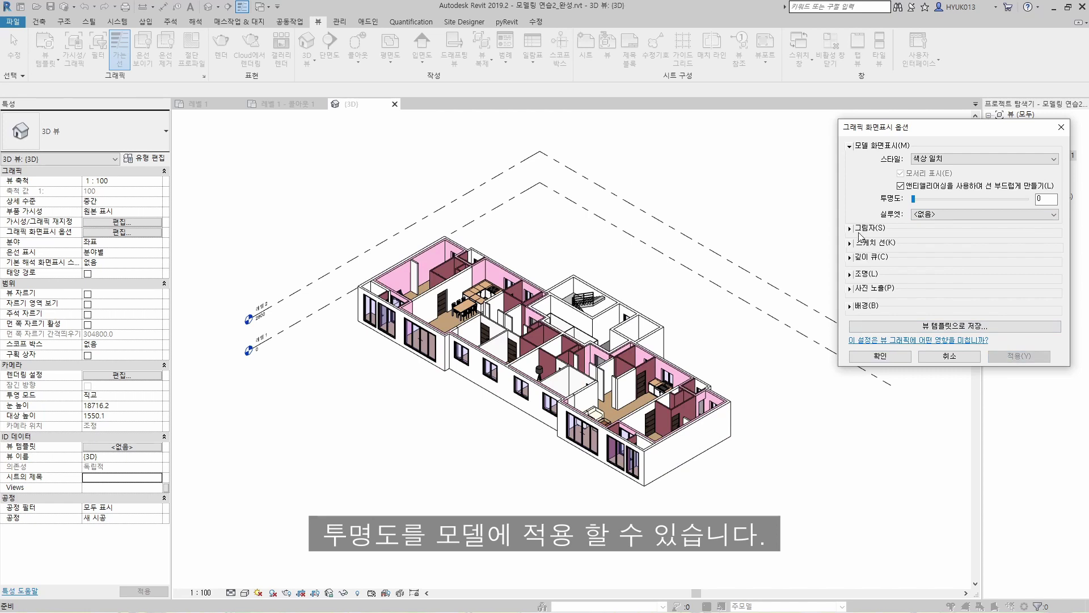
Try the 투명 shadow option on the model, then replace it with 주변 그림자 표시 and apply.
click(860, 230)
click(915, 235)
click(1020, 372)
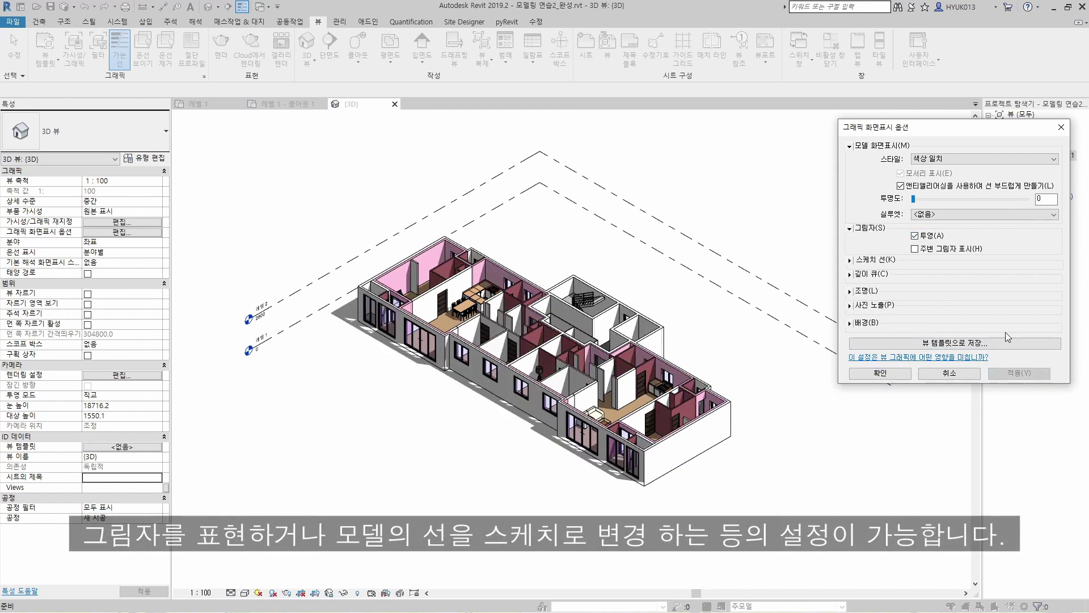
click(924, 237)
click(927, 250)
click(1020, 372)
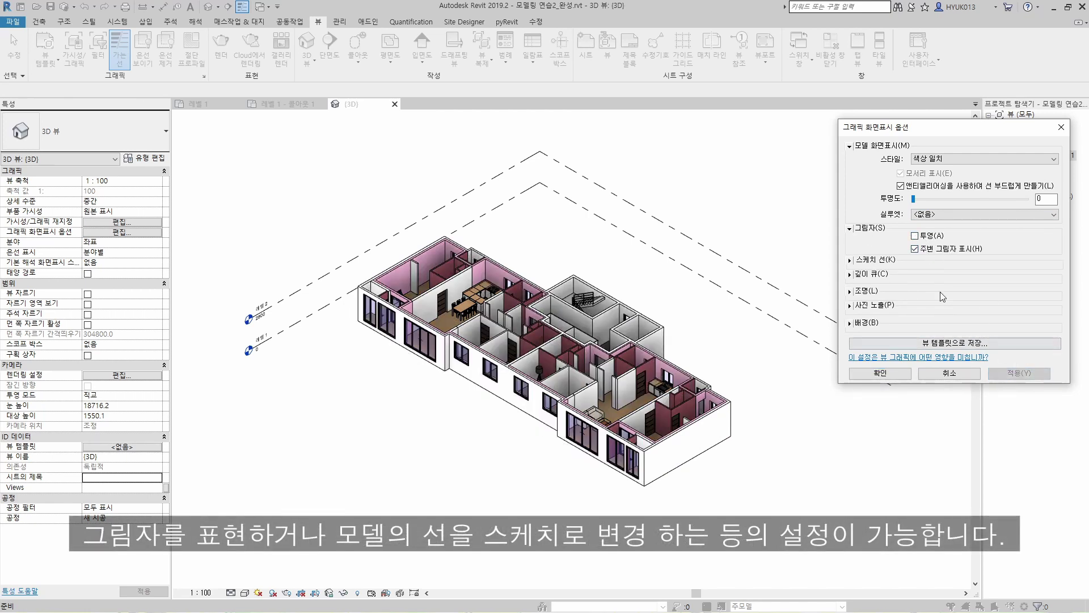
Try sketch lines with 지터 and 확장 values of 2, then switch the sketch lines off again.
click(850, 228)
click(850, 243)
click(915, 255)
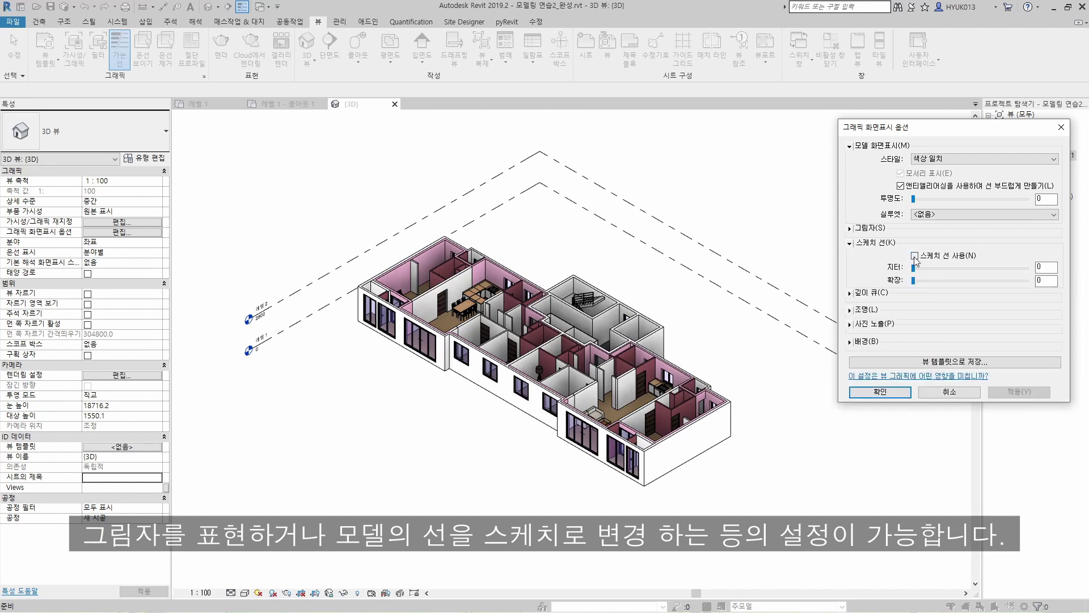
click(1011, 393)
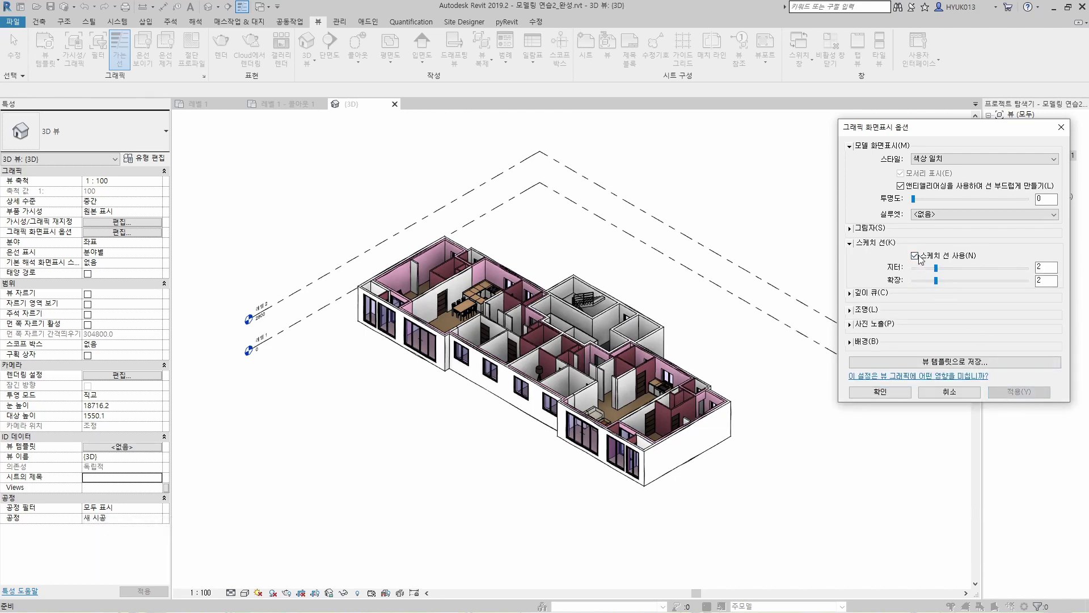
click(914, 255)
click(1019, 391)
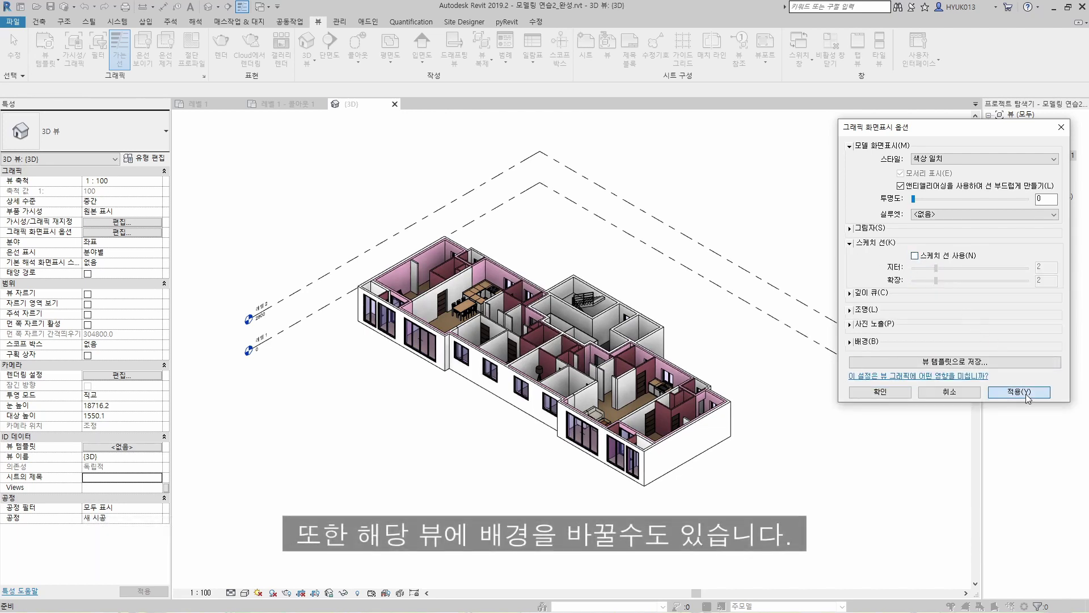
Apply a 그라데이션 background to the 3D view.
click(857, 344)
click(998, 358)
click(953, 385)
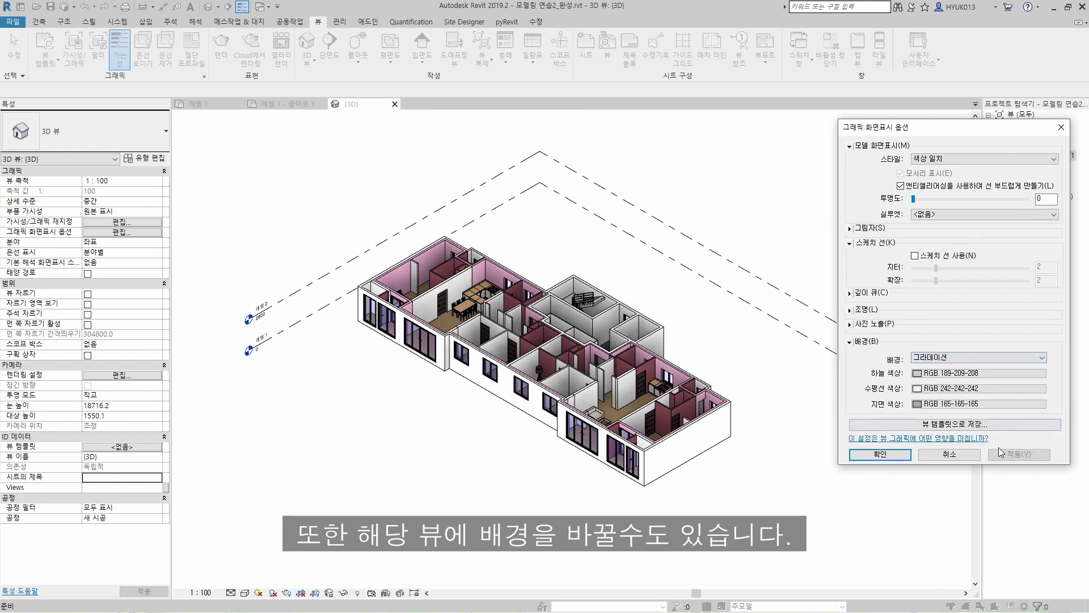
click(1001, 452)
Set the 3D view's background to 없음 and accept the graphic display options.
click(906, 353)
click(938, 377)
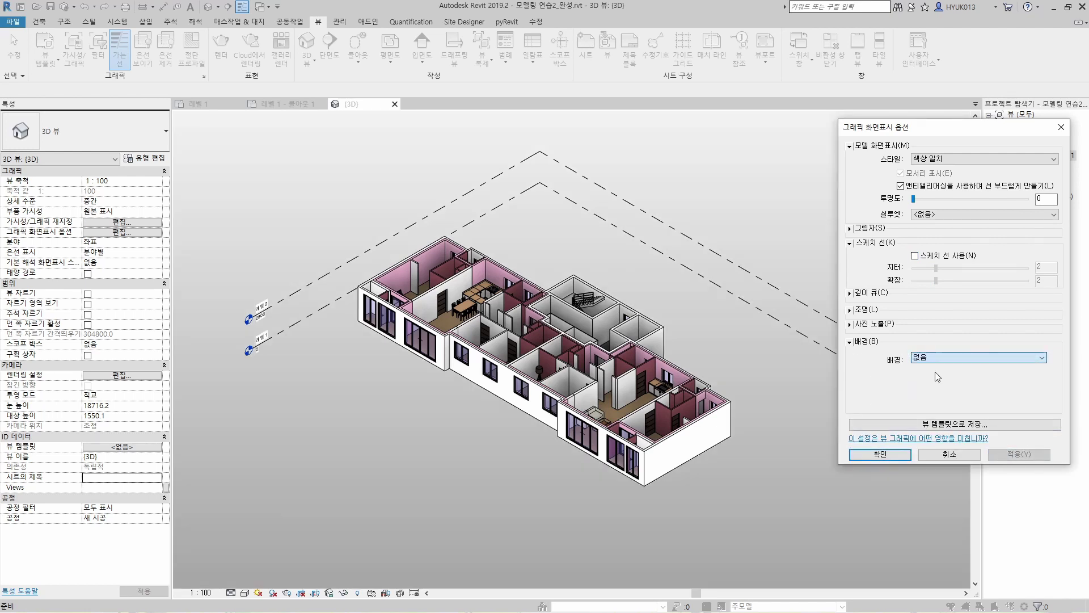
click(854, 454)
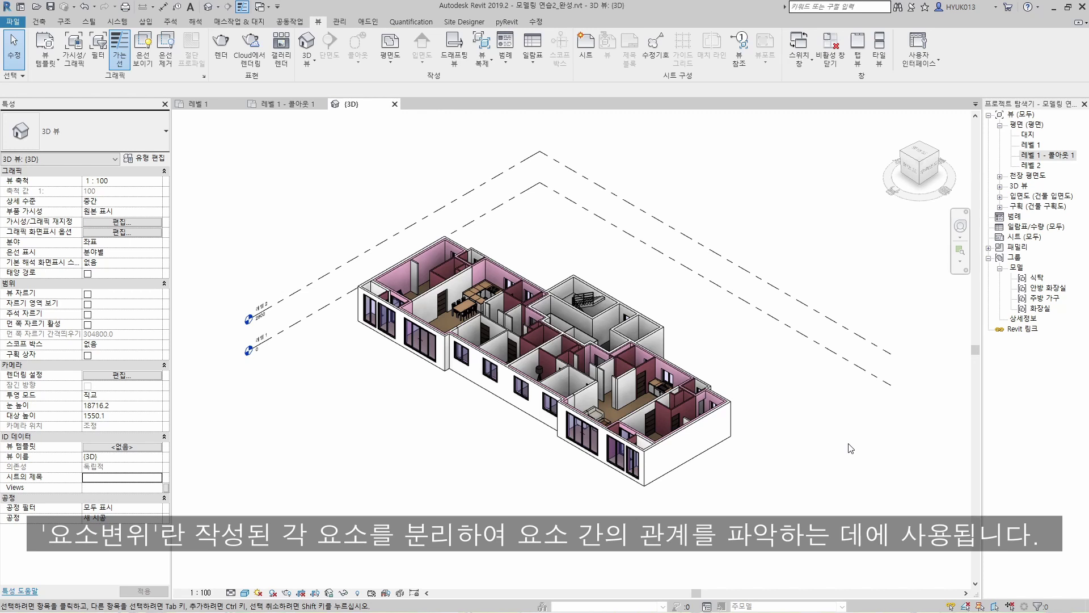
Orbit the model to show its opposite end and duplicate the {3D} view.
shift+middle_drag(733, 452, 718, 469)
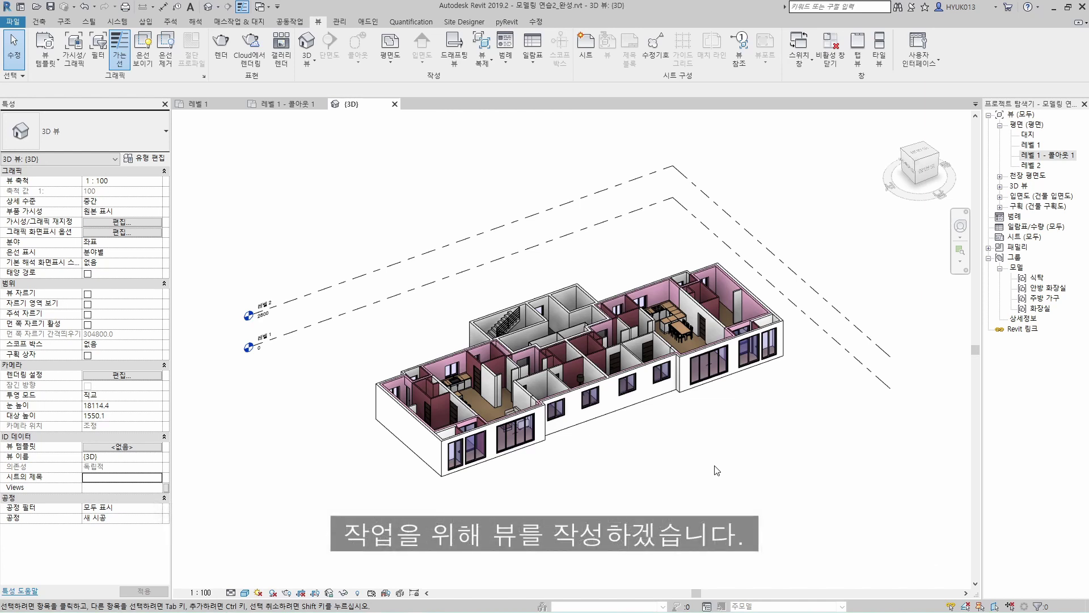
click(1000, 186)
click(1023, 196)
right_click(1024, 196)
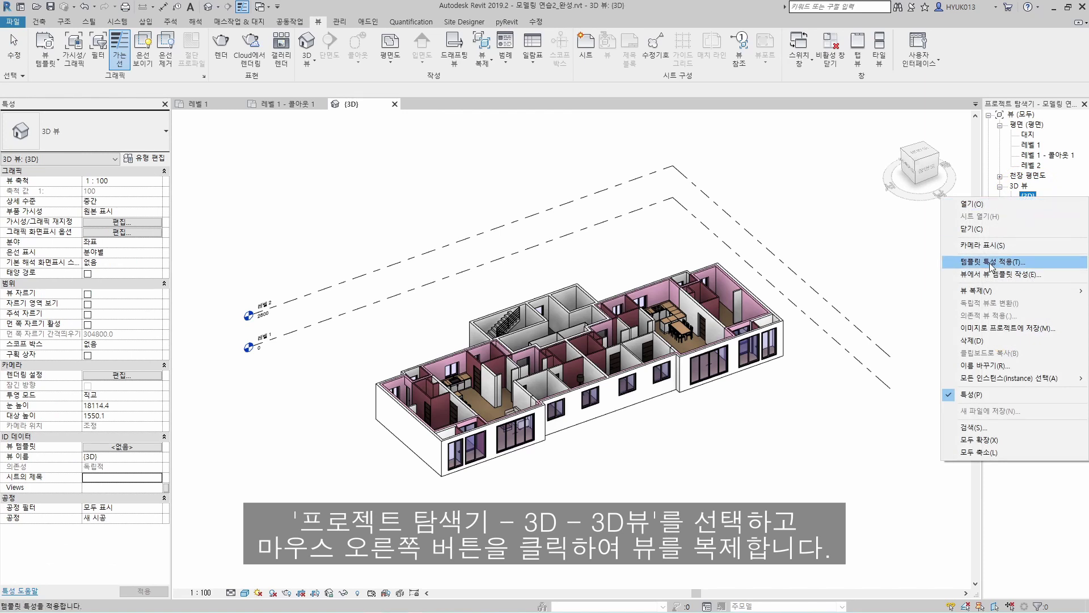
mouse_move(979, 292)
click(934, 291)
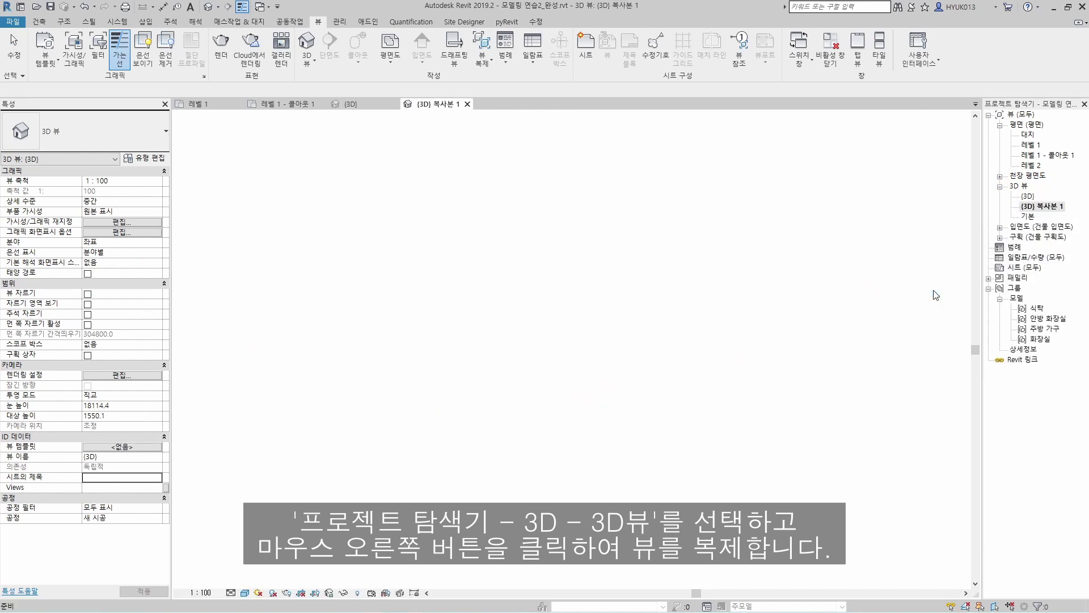
Rename the duplicated 3D view as 요소변위.
right_click(1041, 206)
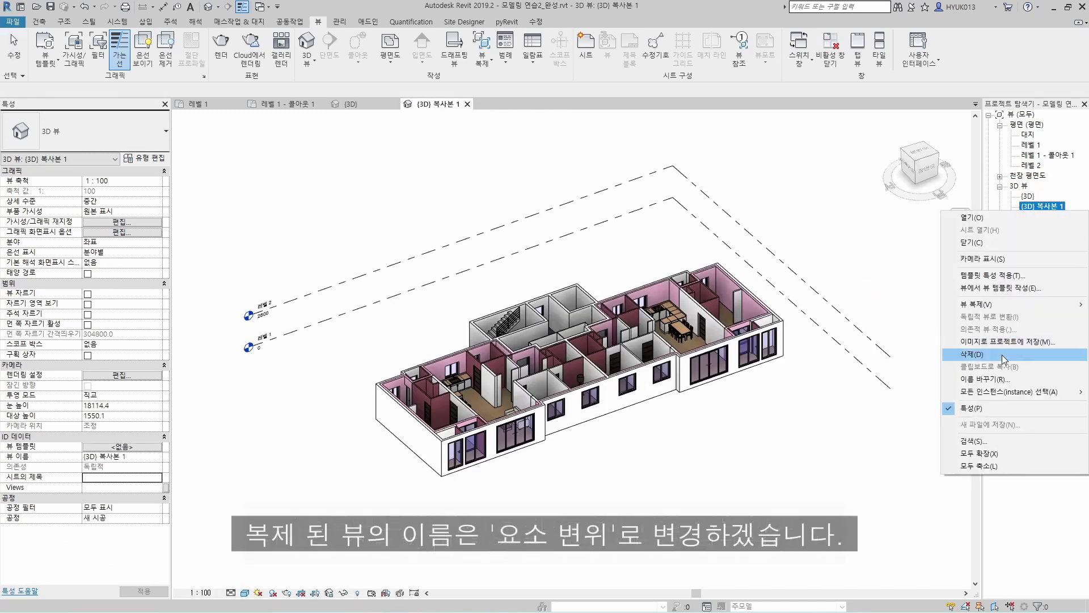
click(998, 378)
text(ㅇ)
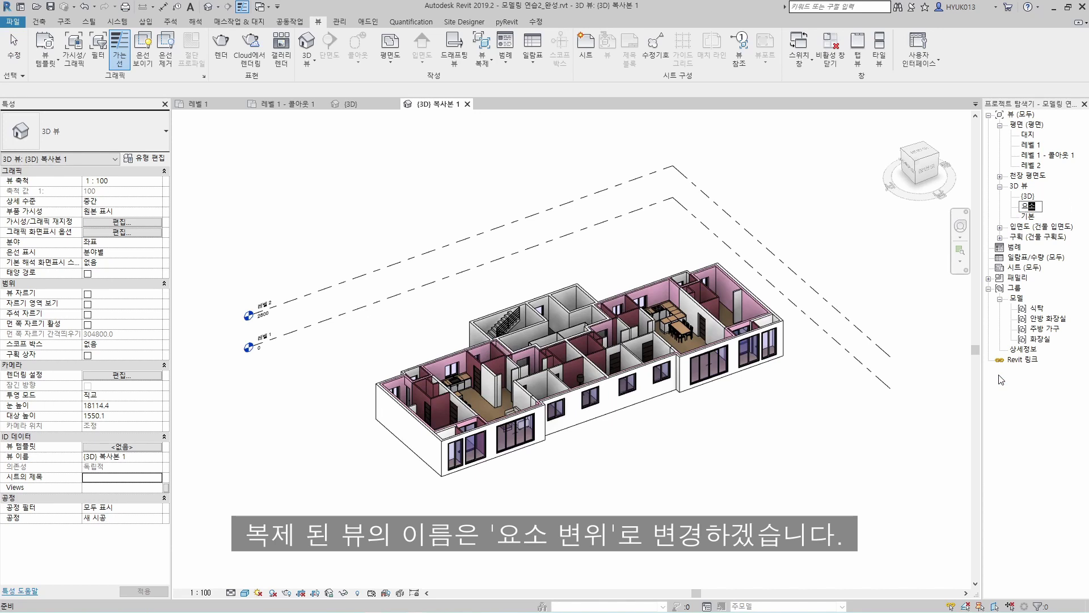
text(소변위)
key(Return)
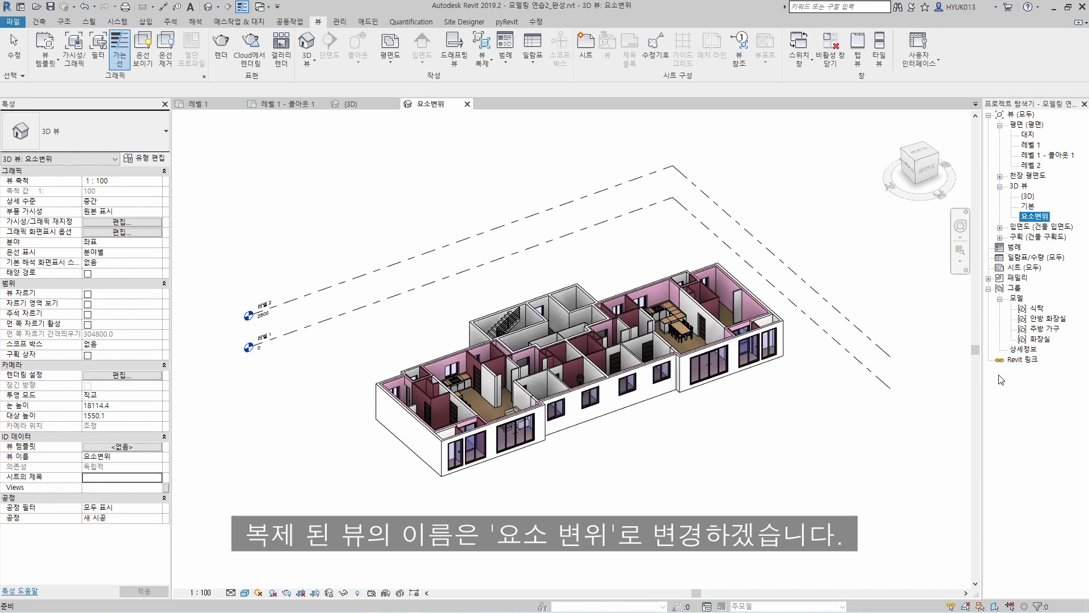
click(855, 456)
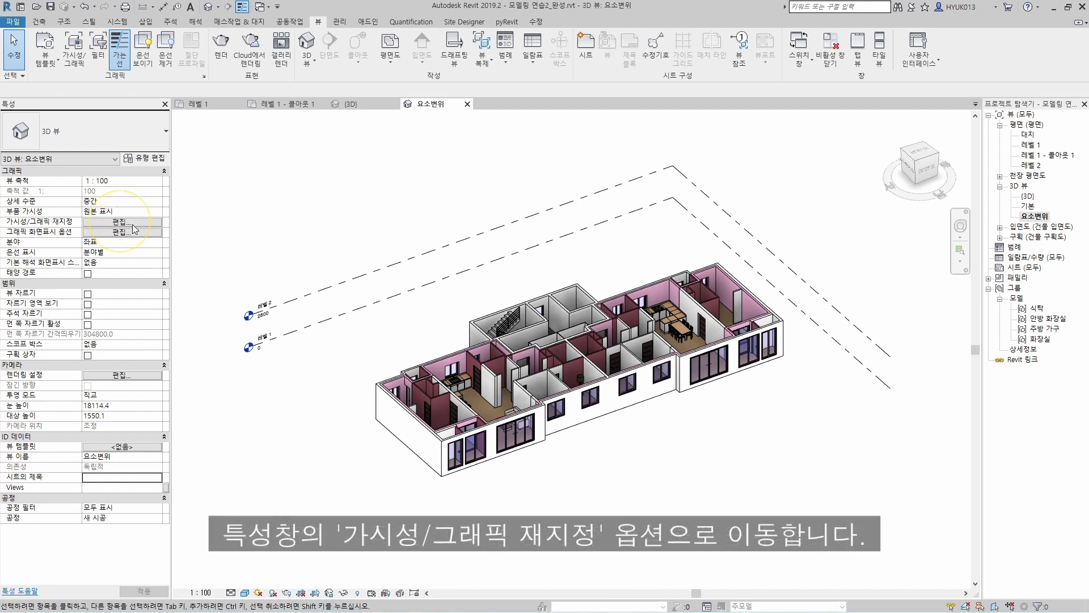
Hide the 레벨 annotation category in the 요소변위 view's visibility/graphics overrides.
click(129, 221)
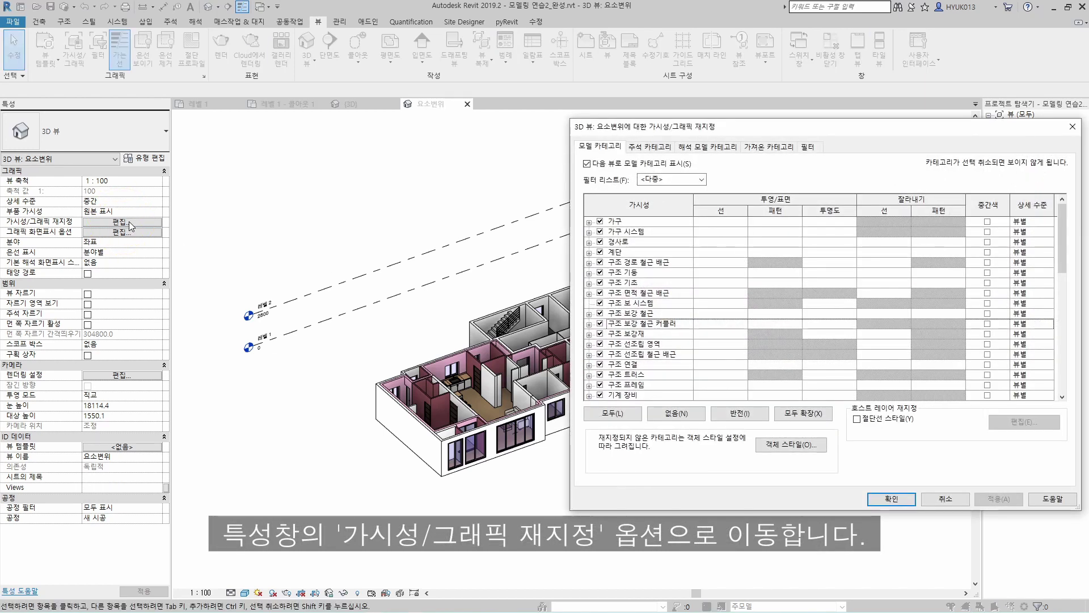
click(649, 147)
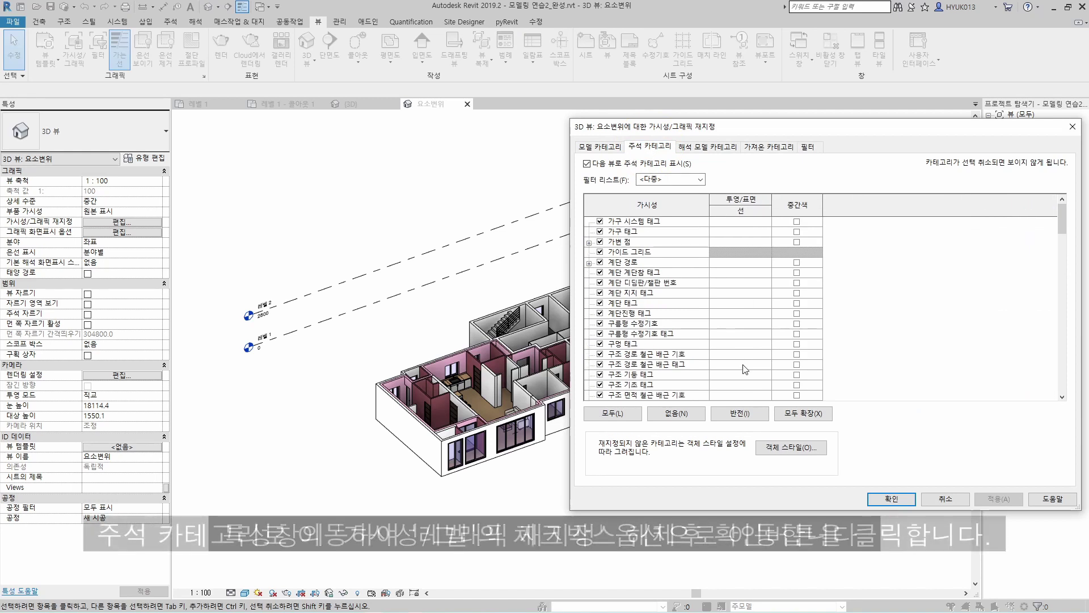
scroll(745, 368, down, 5)
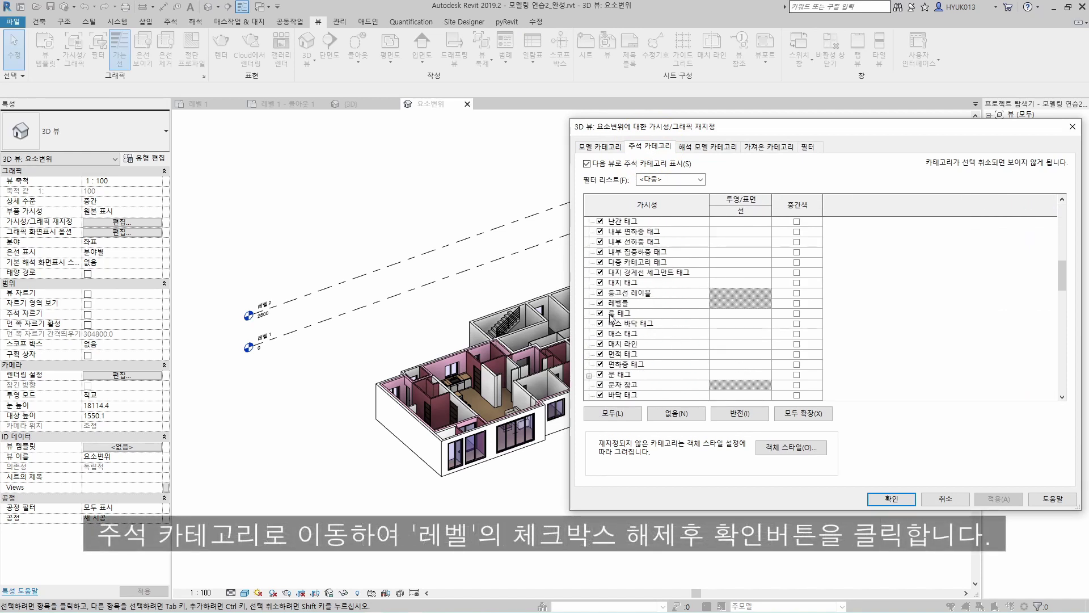
click(599, 302)
click(891, 499)
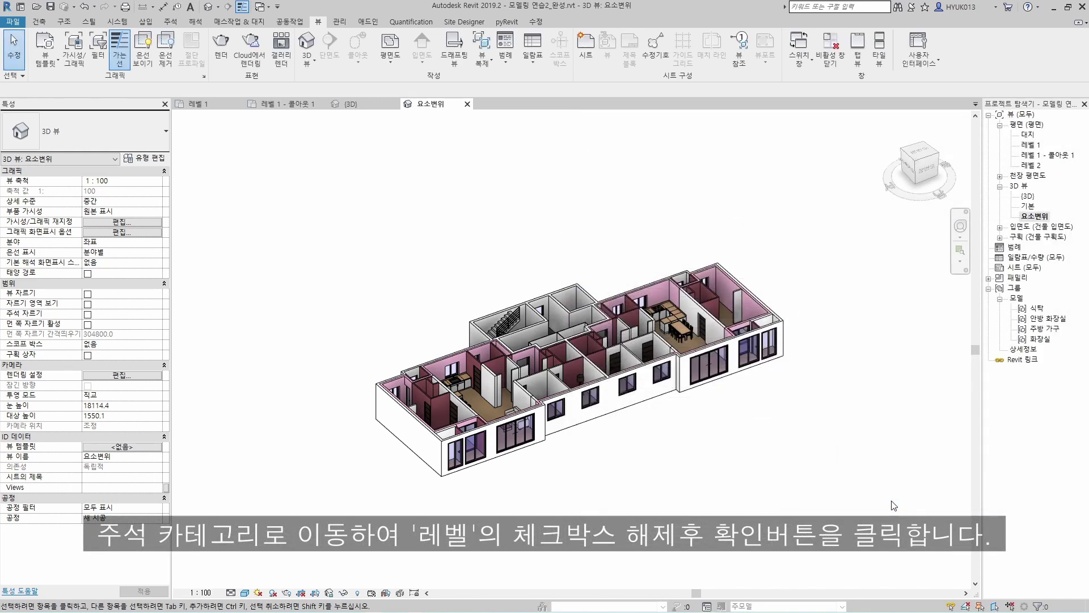
Displace the windowed front wall at the building's near end outward along the Y axis by about -6120.
click(523, 455)
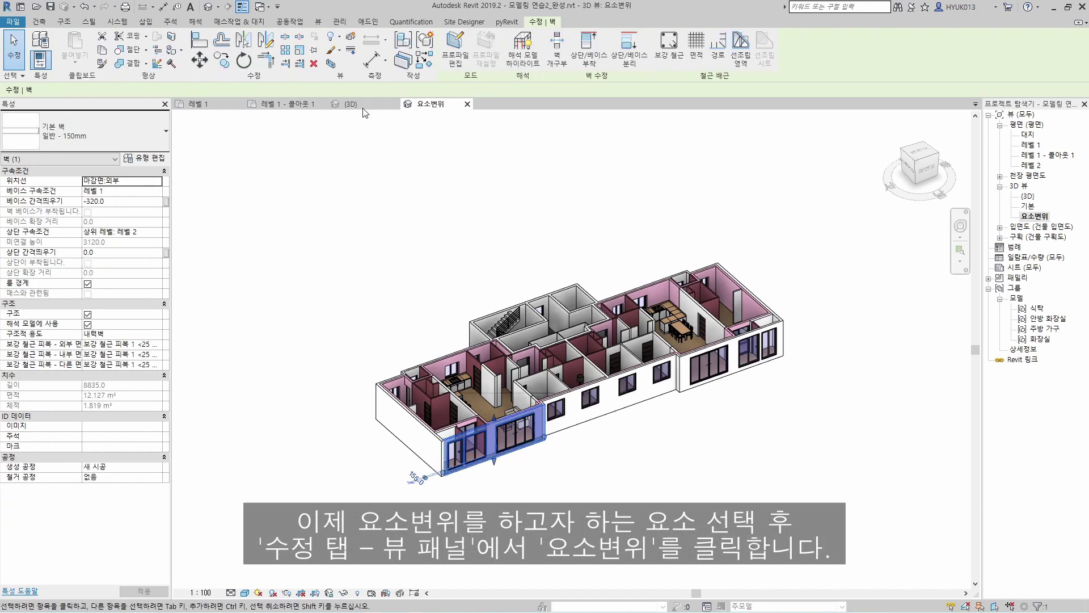
click(350, 37)
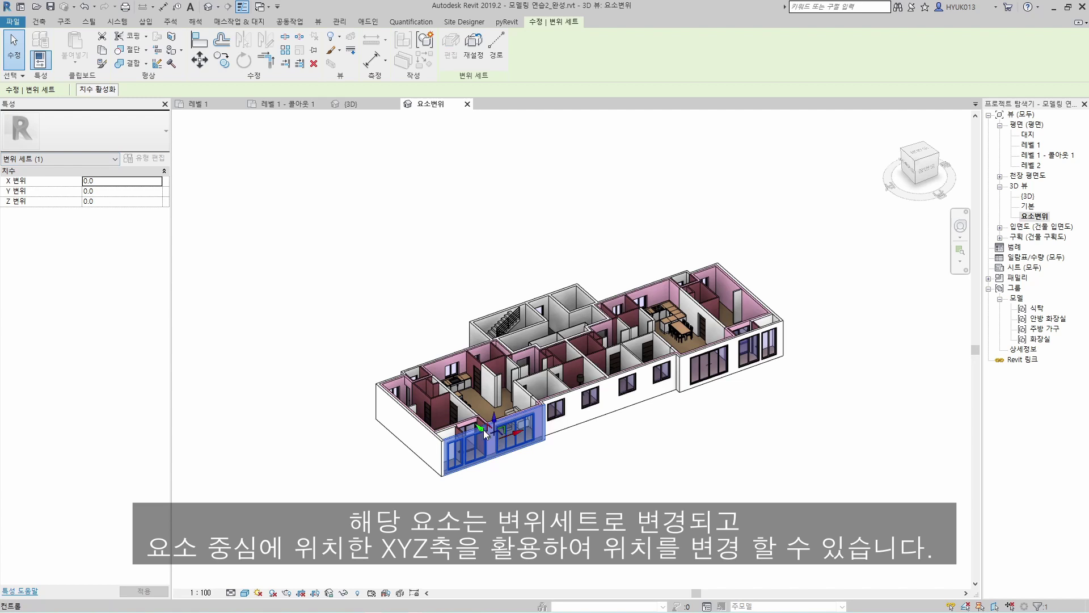
drag(483, 430, 644, 493)
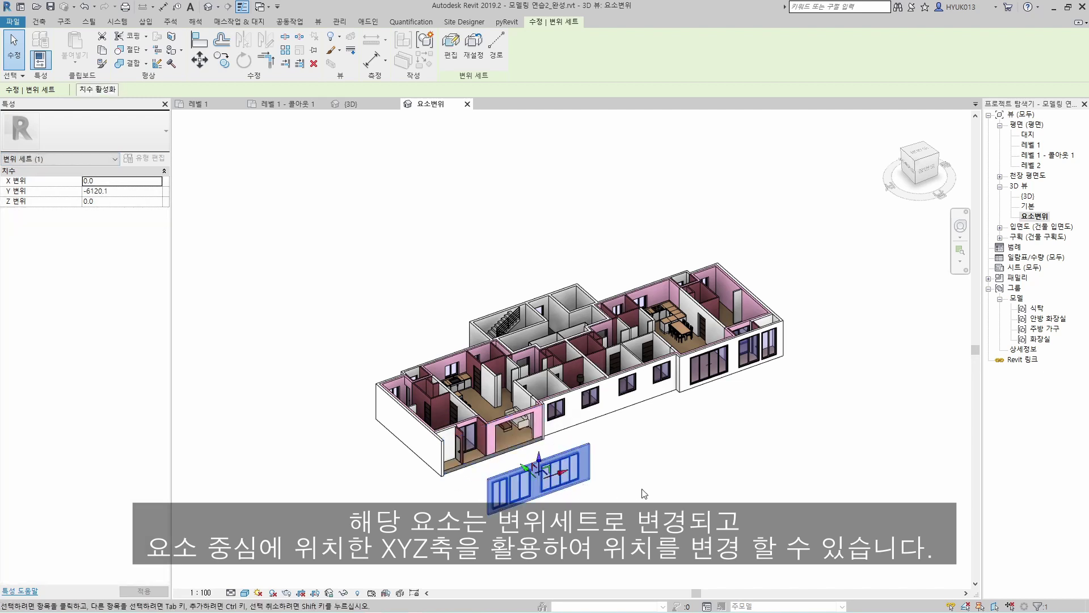
click(645, 494)
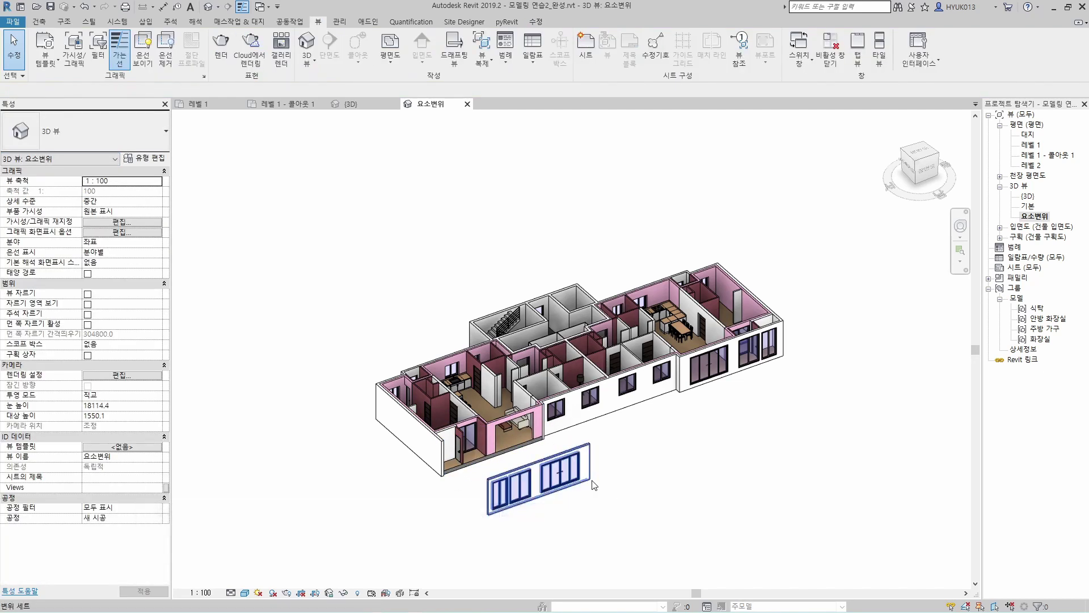
Edit the front wall's displacement set, adding the neighbouring windowed wall and removing it again before finishing the edit.
click(590, 483)
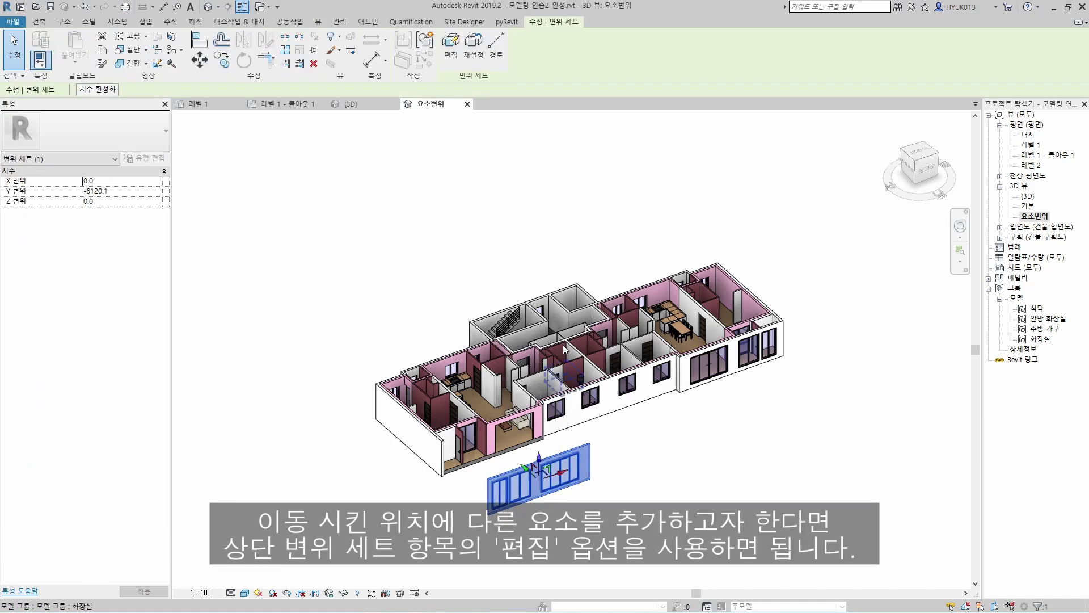
click(452, 51)
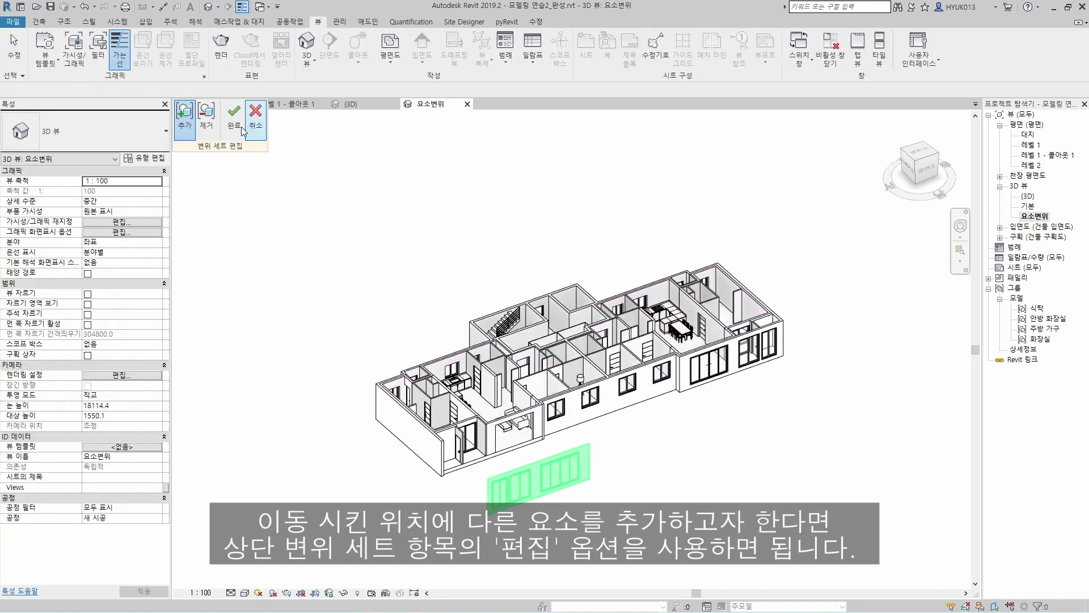
click(577, 423)
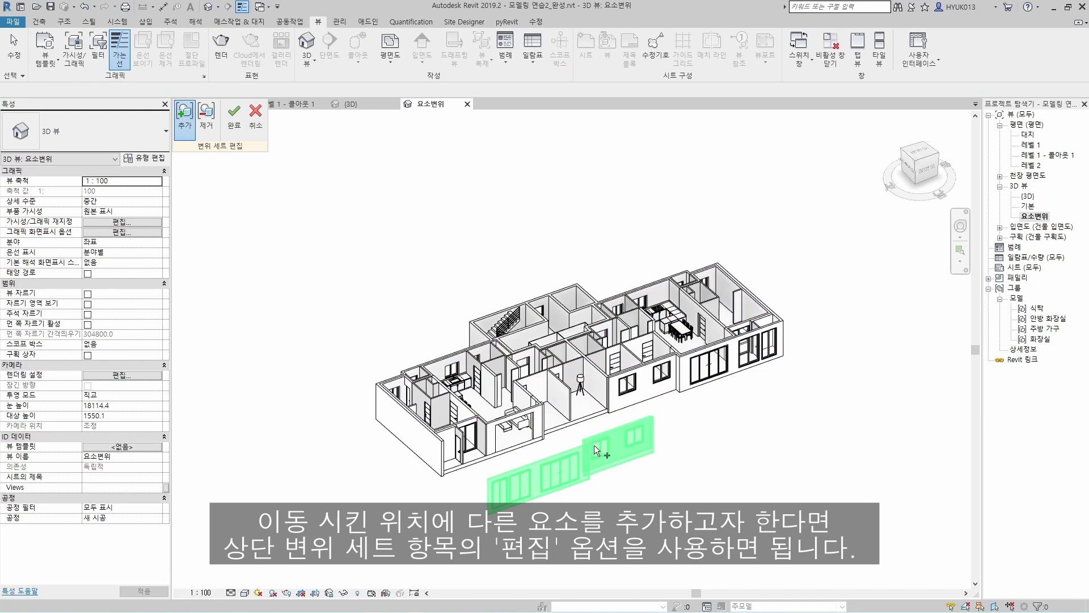
click(206, 120)
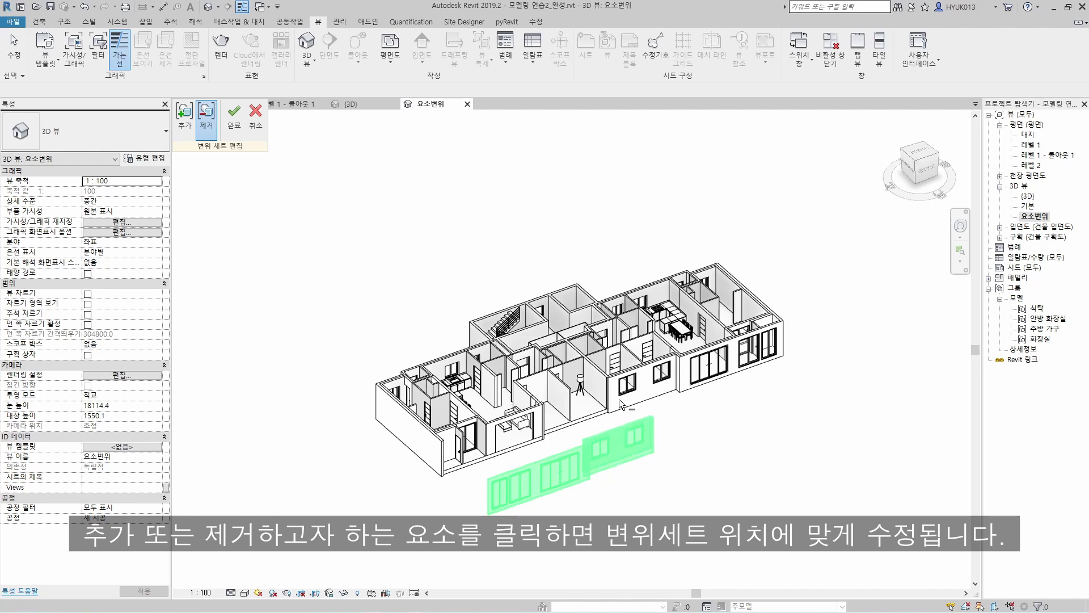
click(620, 444)
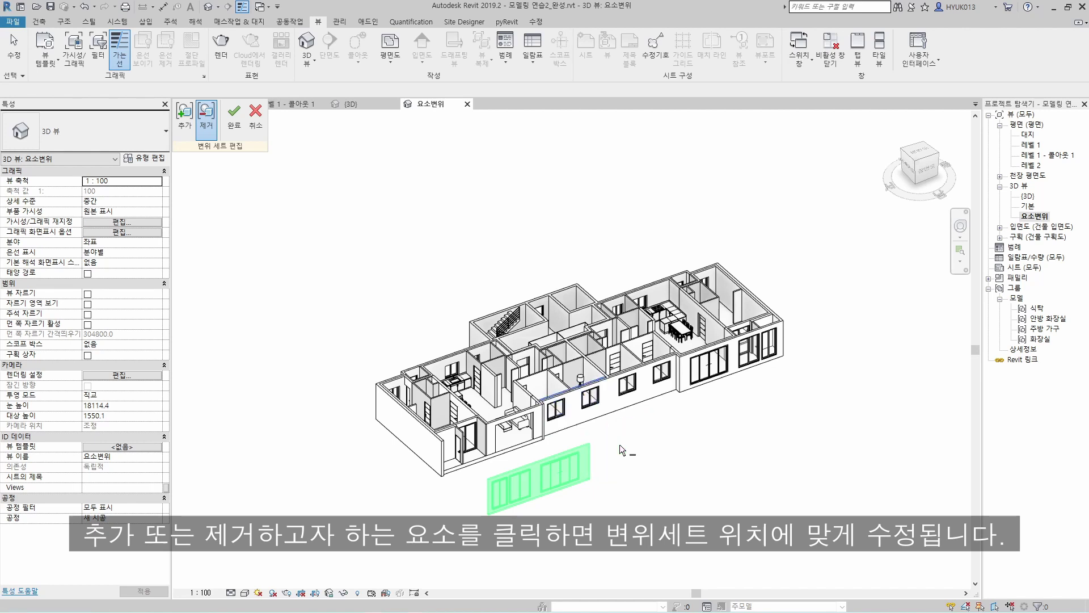
click(234, 113)
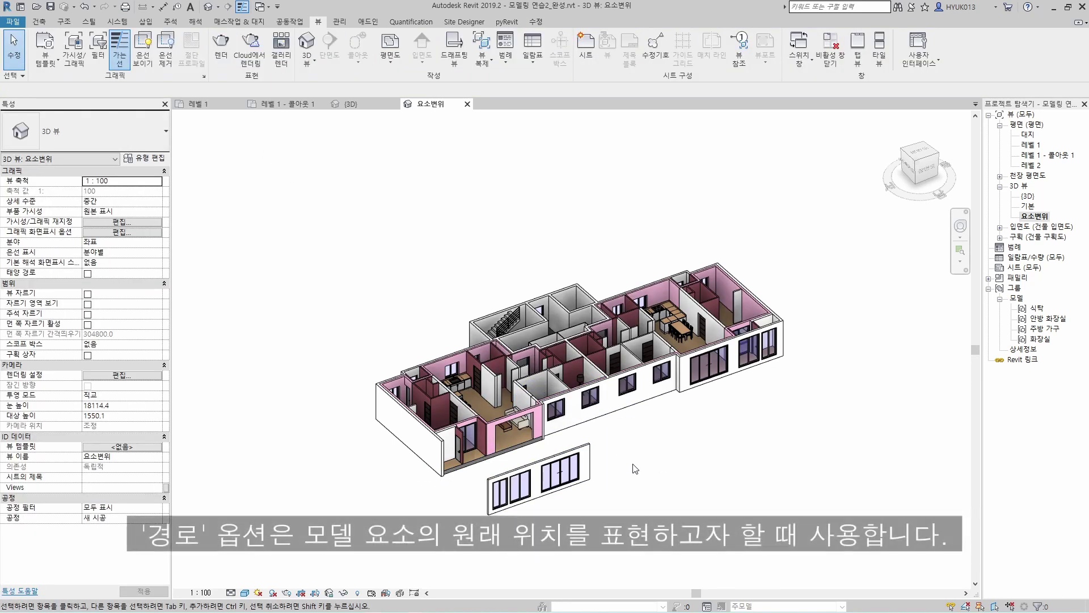
Add displacement path lines from the displaced front wall's corners back to its original position.
click(582, 462)
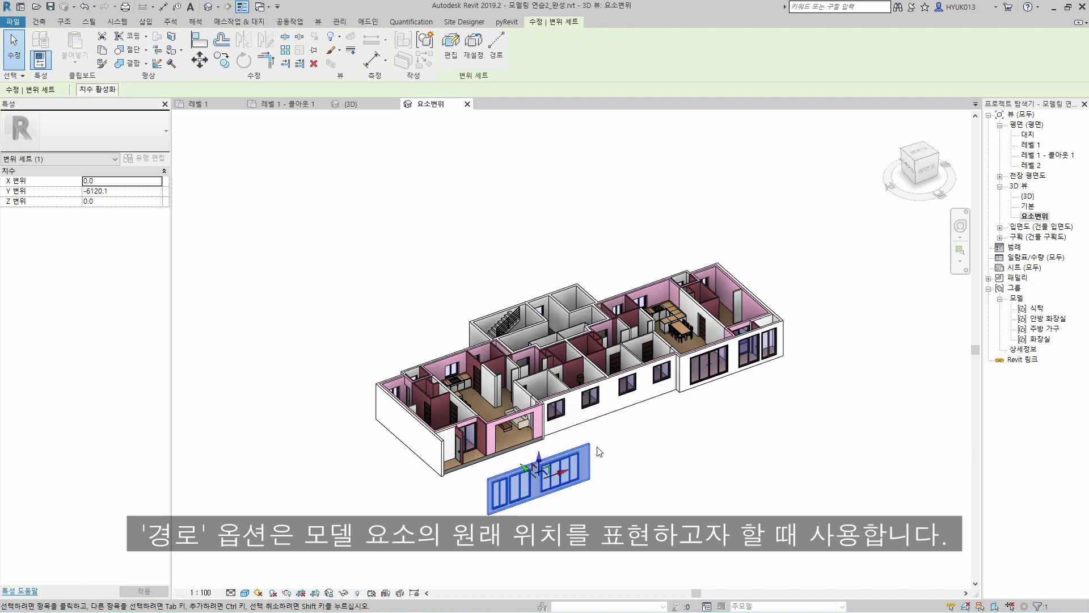
click(493, 46)
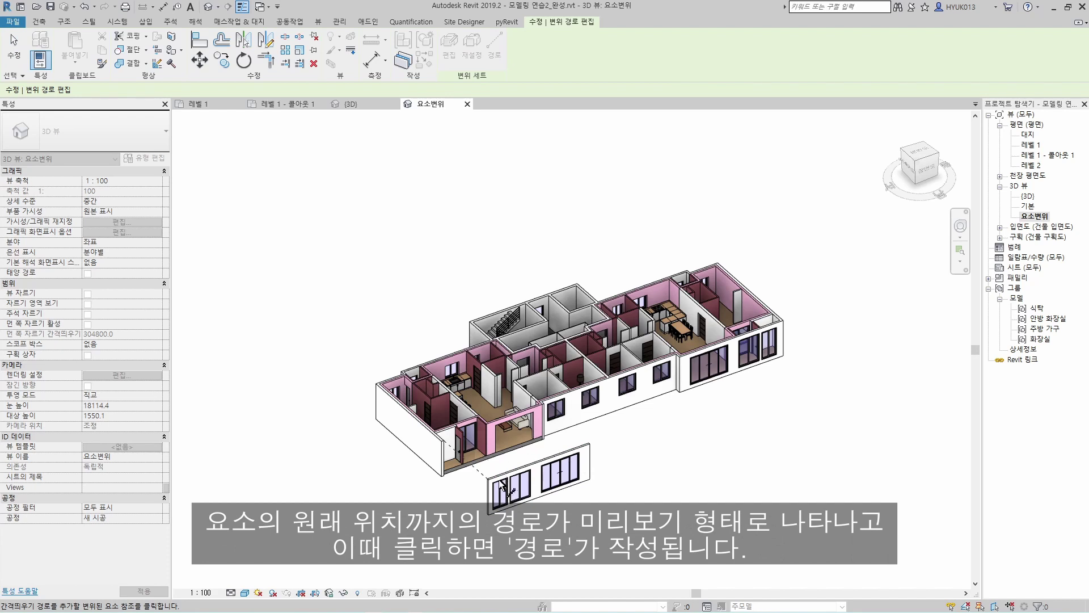
click(489, 519)
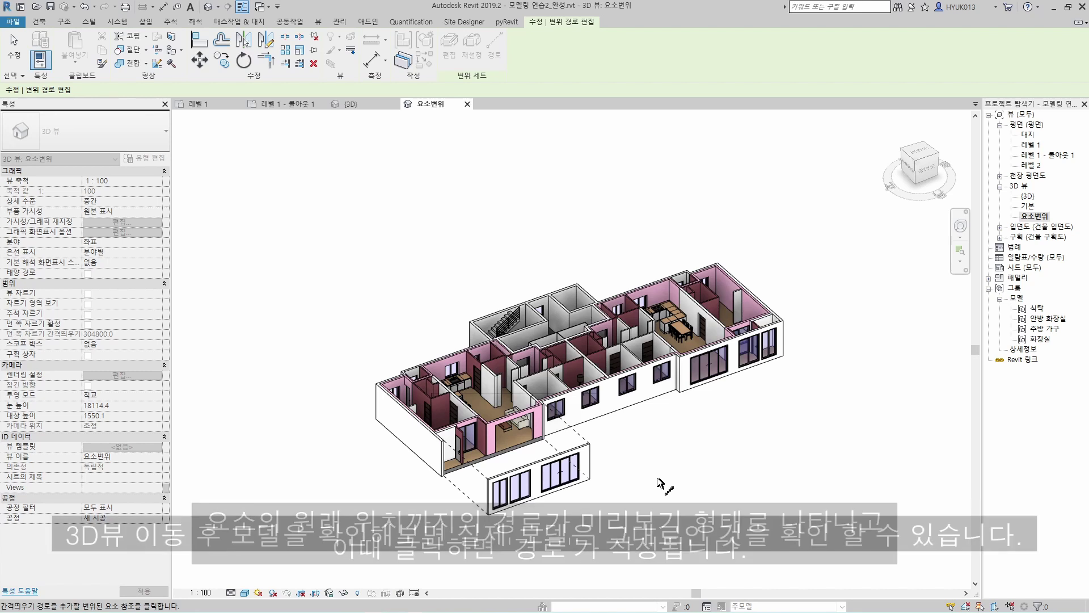
Check the wall's actual position in the {3D} view, return to 요소변위 and inspect the displacement set's reset option.
click(360, 104)
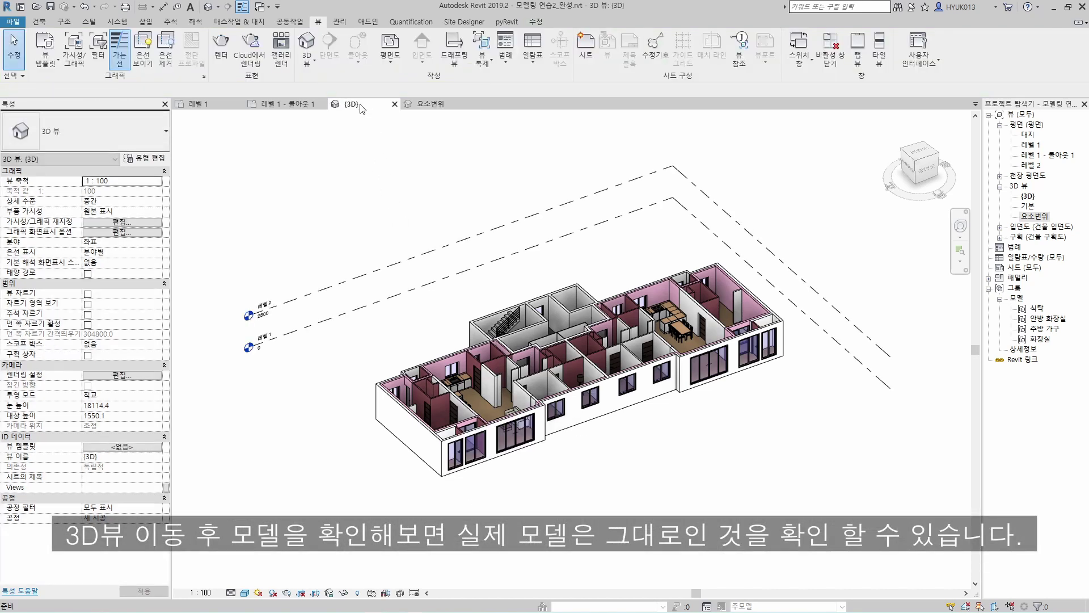
click(448, 107)
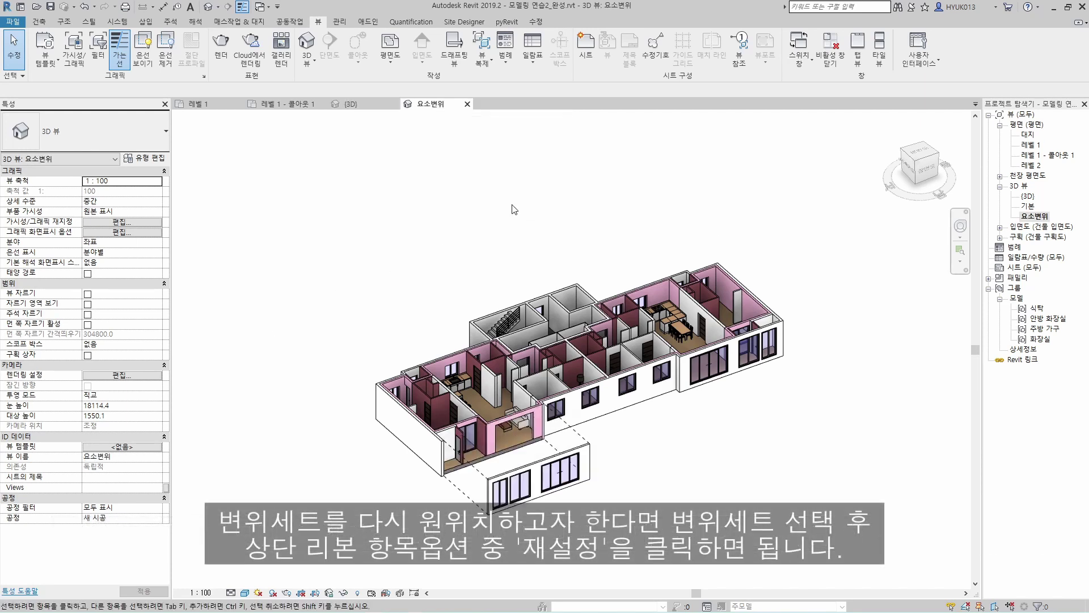
click(589, 488)
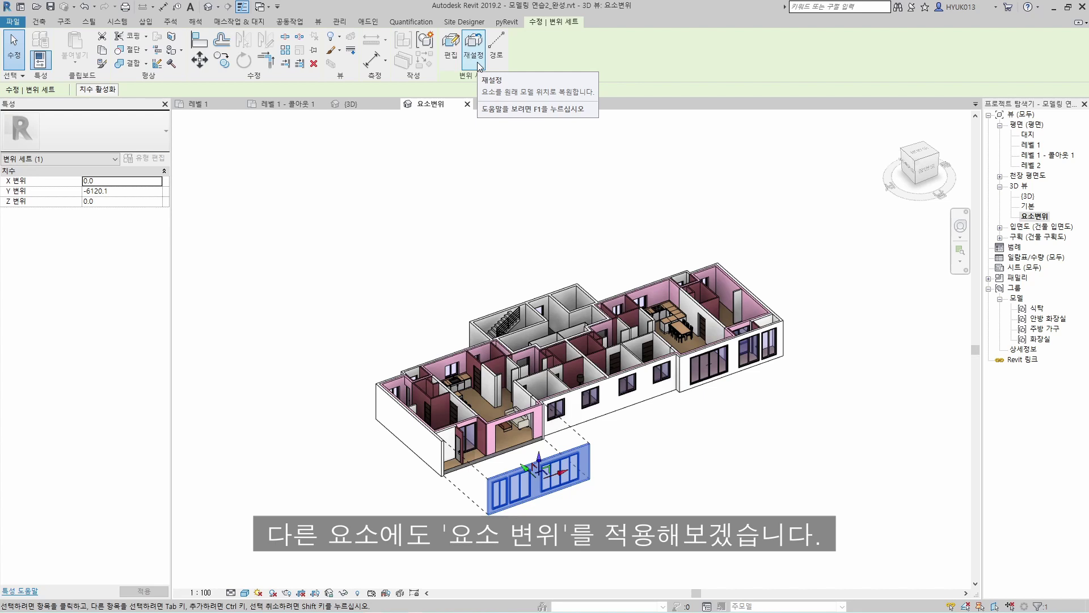
click(530, 150)
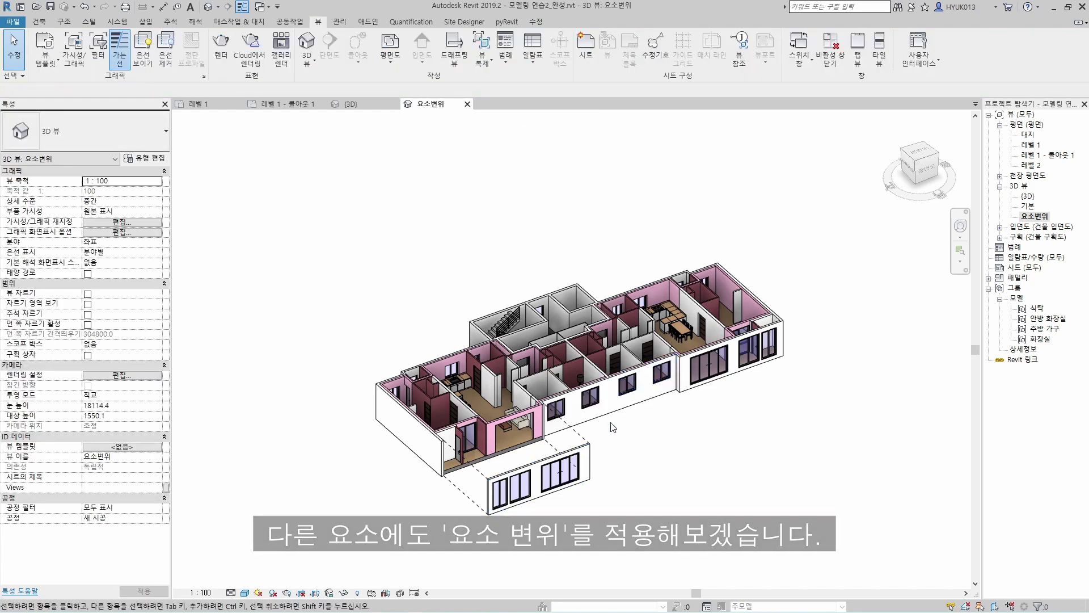
Displace the two-window wall section in the middle of the front facade upward along the Z axis by about 13602.
click(631, 408)
click(350, 37)
drag(642, 357, 642, 203)
click(739, 398)
Add displacement path lines from the raised two-window wall's corners down to its original position.
click(644, 230)
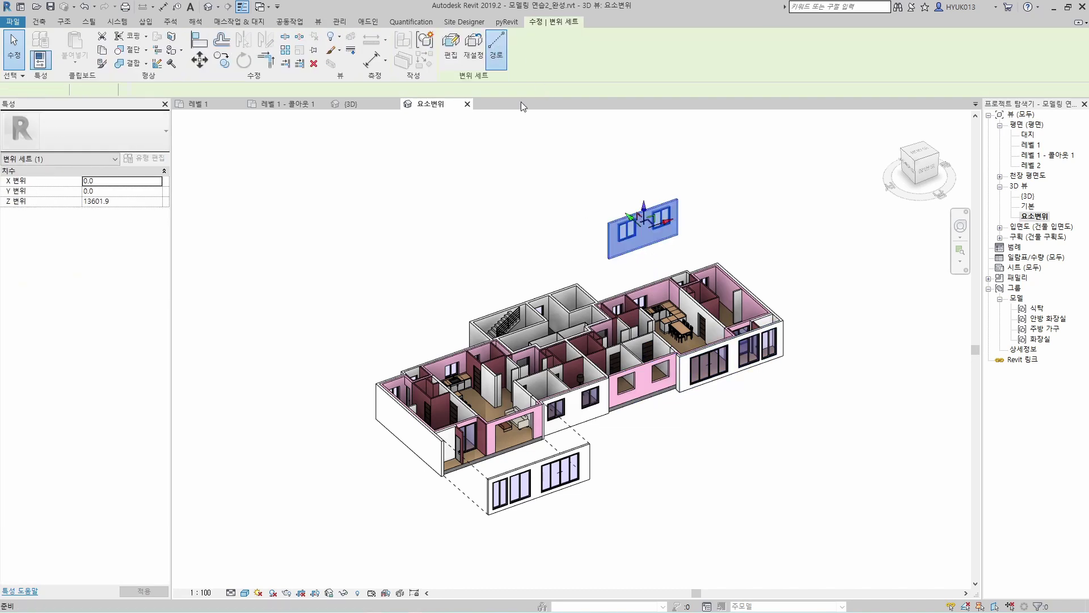
click(495, 48)
click(677, 236)
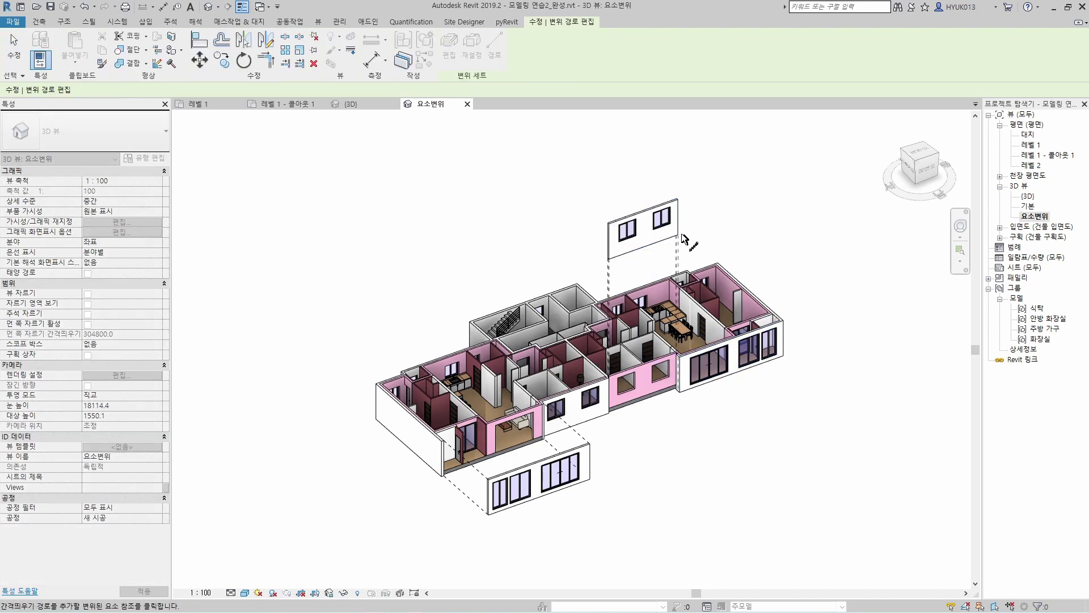
key(Escape)
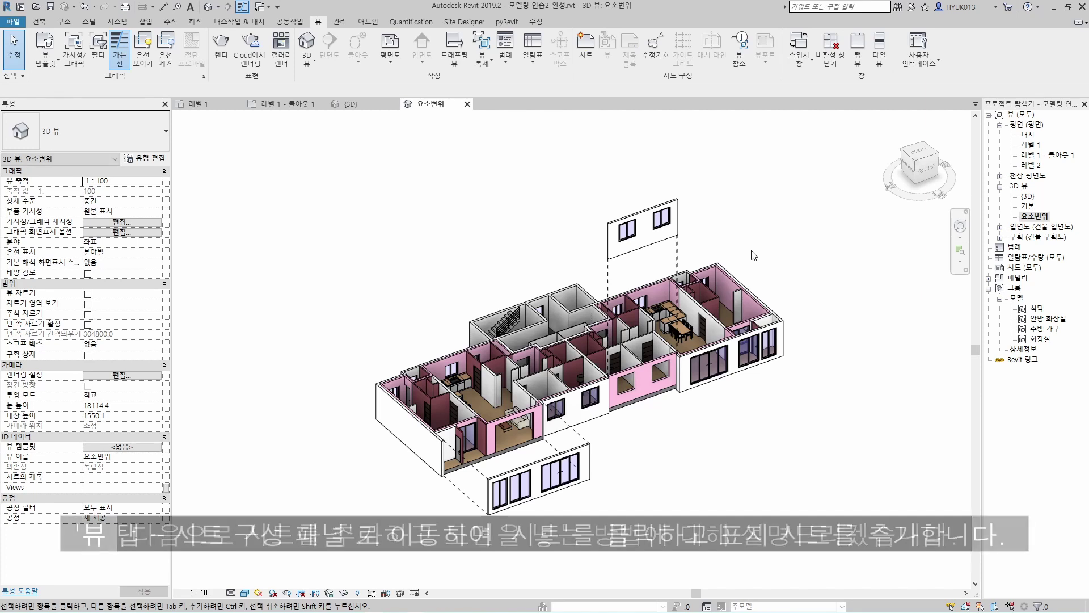
Create a new cover sheet using the NOW_N_시트_기획설계 표지 title block.
click(594, 63)
click(872, 170)
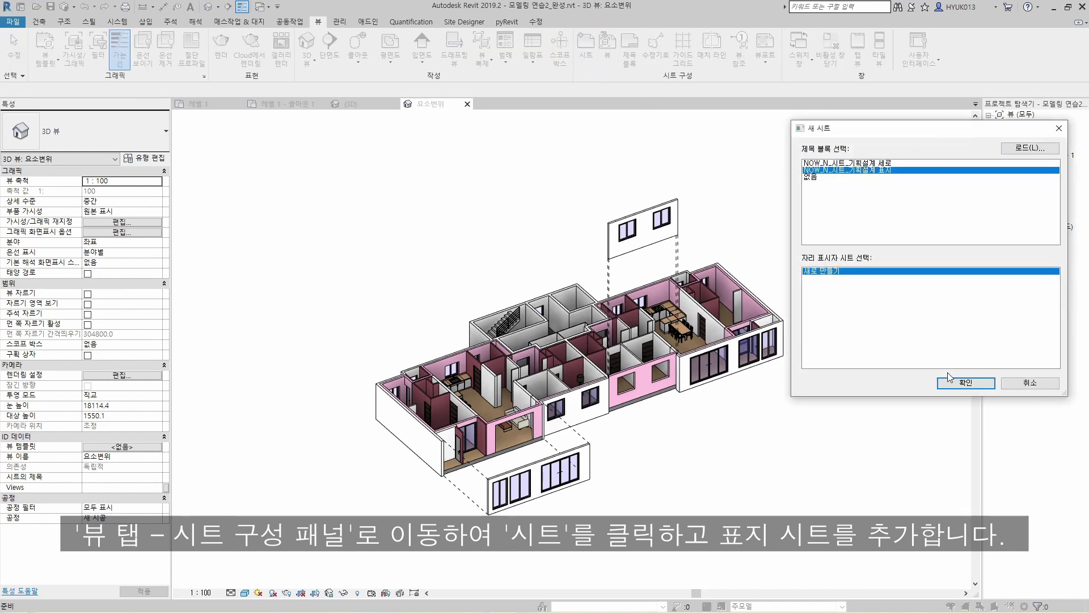
click(965, 382)
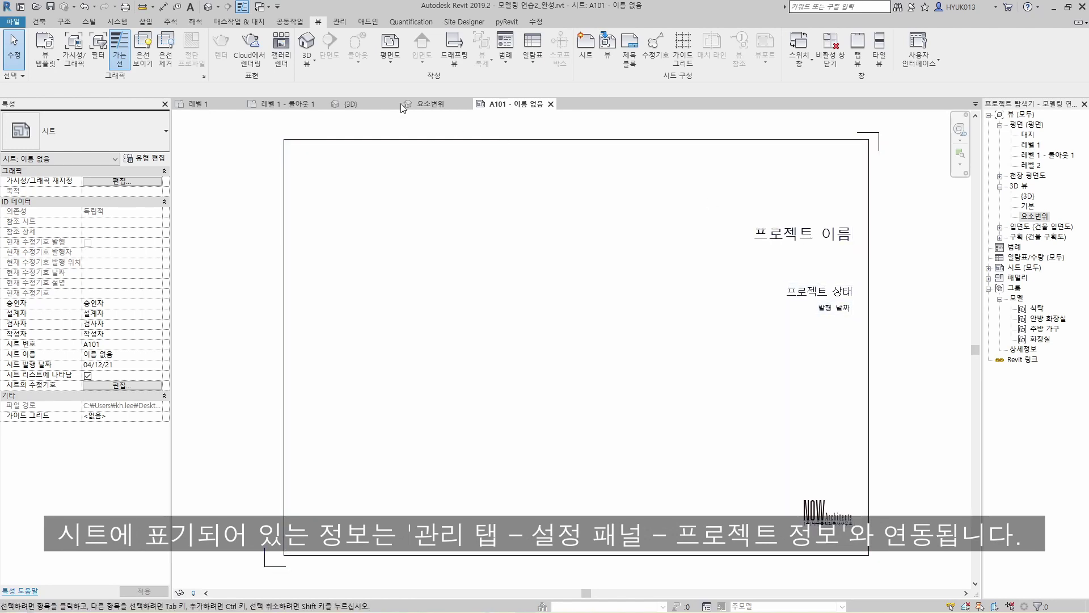
In the project information, set the issue date to 2021.04, the status to 기획 설계 and the project name to 도면화 기초.
click(340, 21)
click(112, 48)
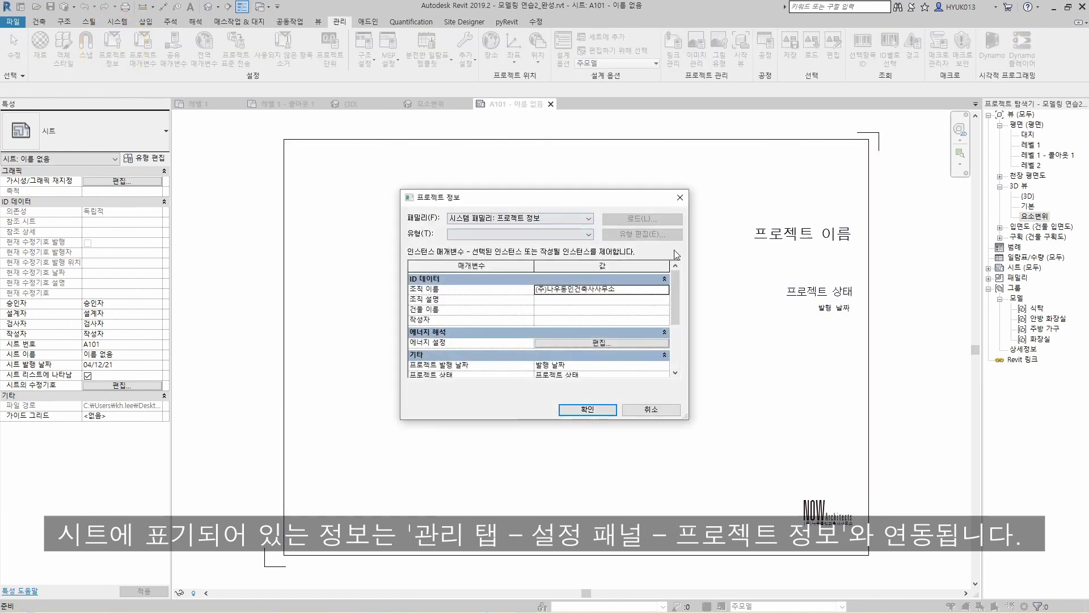
drag(673, 289, 680, 335)
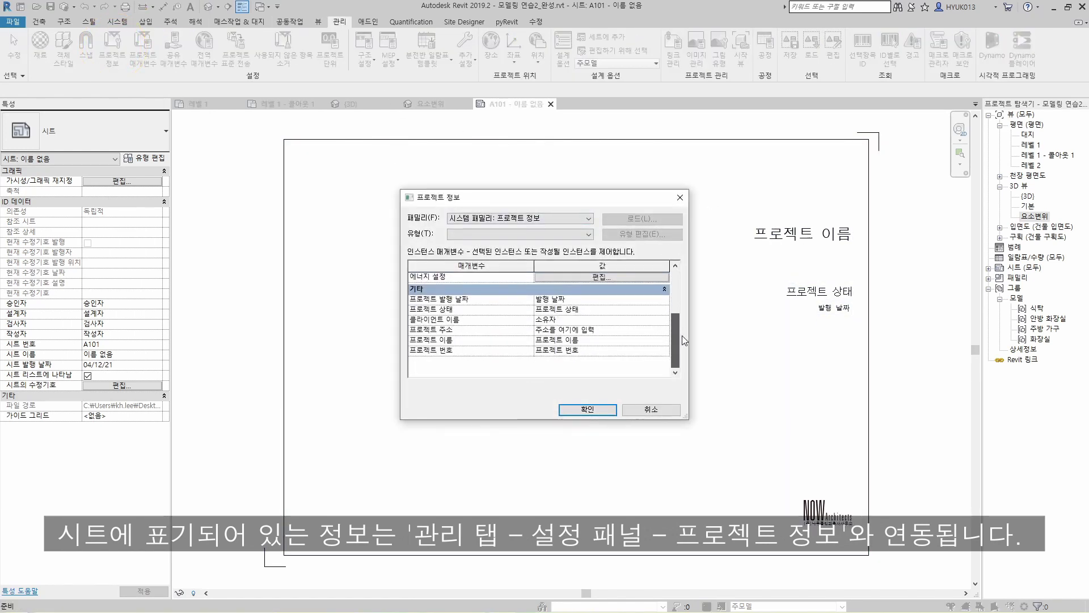
click(593, 300)
text(2)
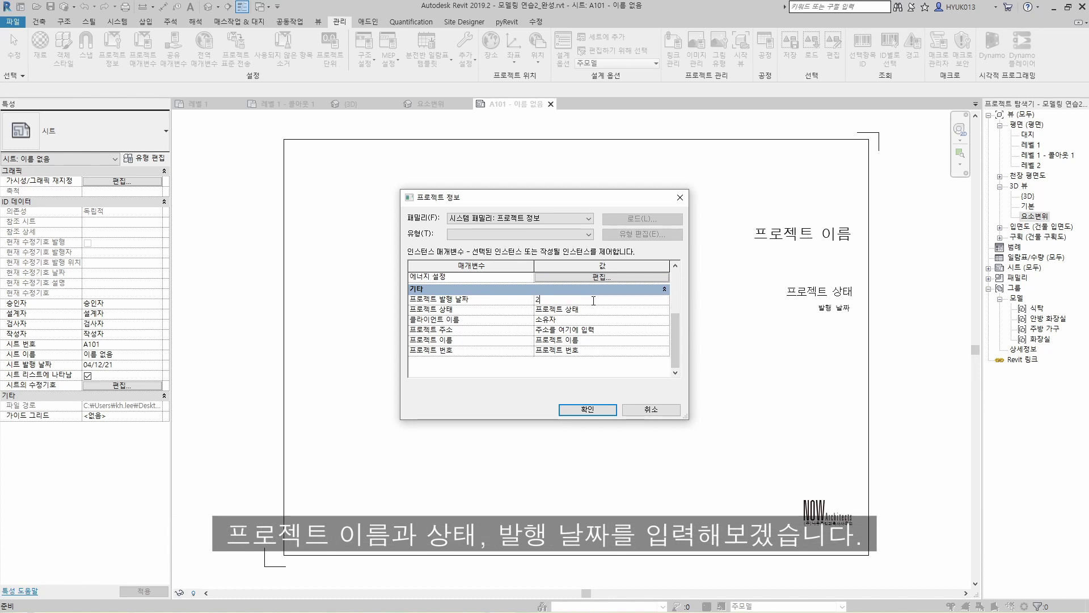
text(021.04)
click(591, 311)
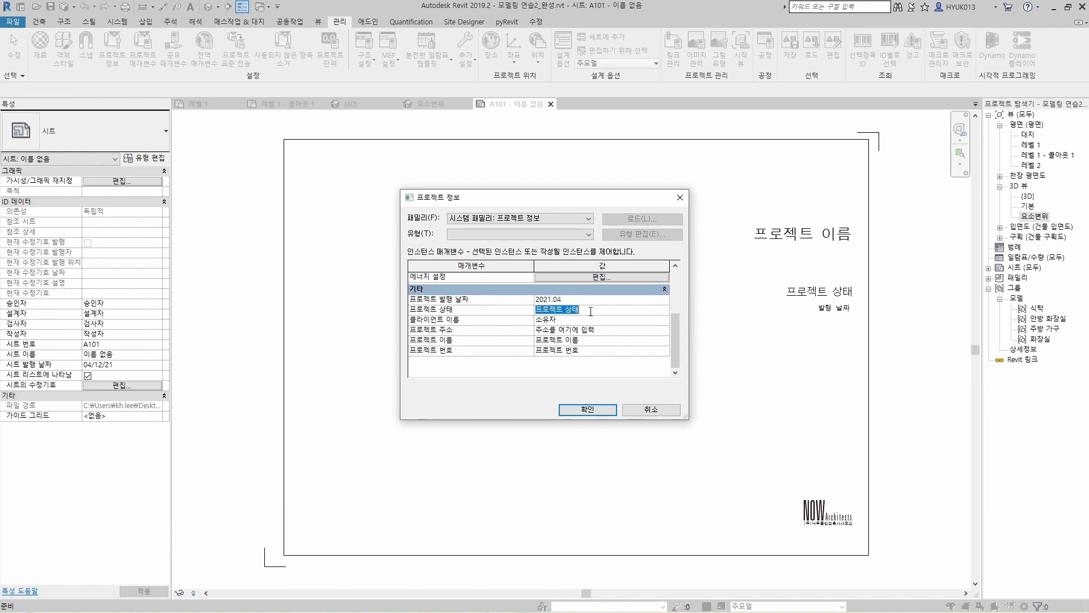
text(기획 설계)
click(602, 339)
text(도면화 기초)
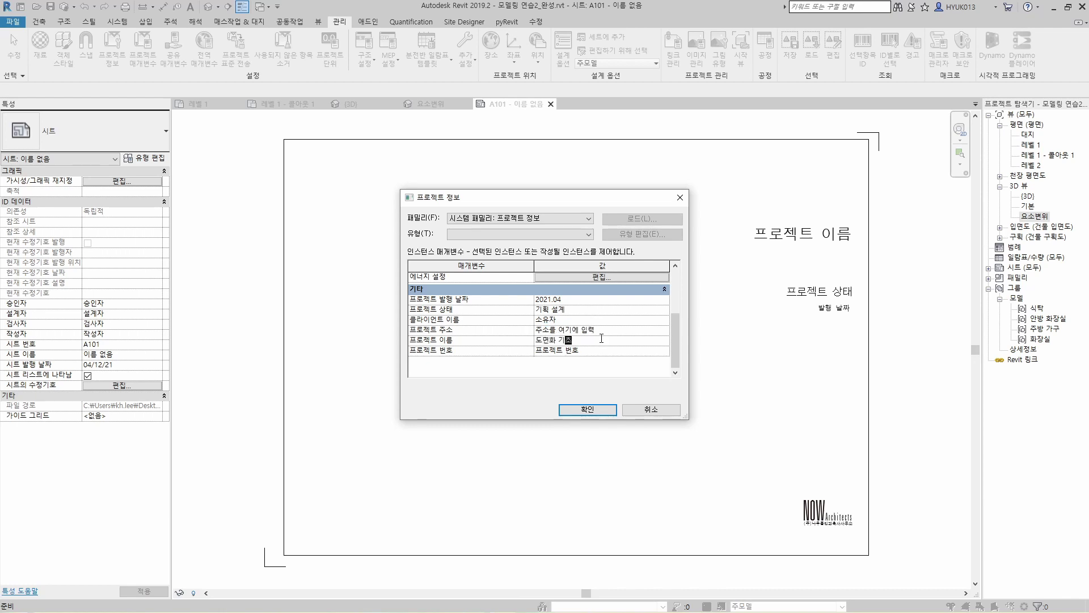
click(588, 409)
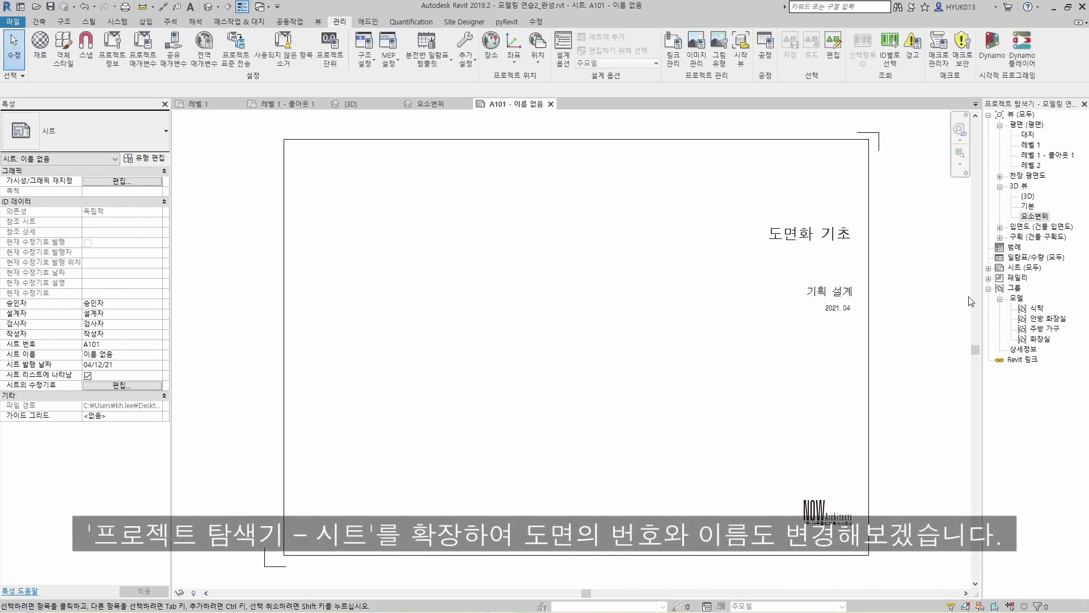
Change the cover sheet's number to A000 and its name to 표지 from the project browser.
click(988, 267)
right_click(1024, 279)
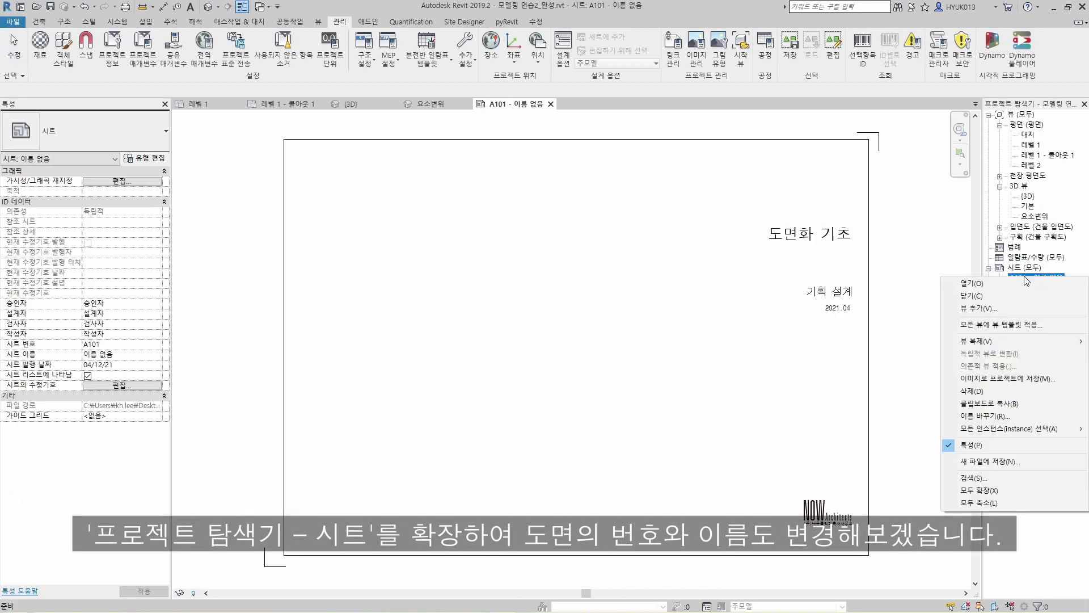
click(993, 417)
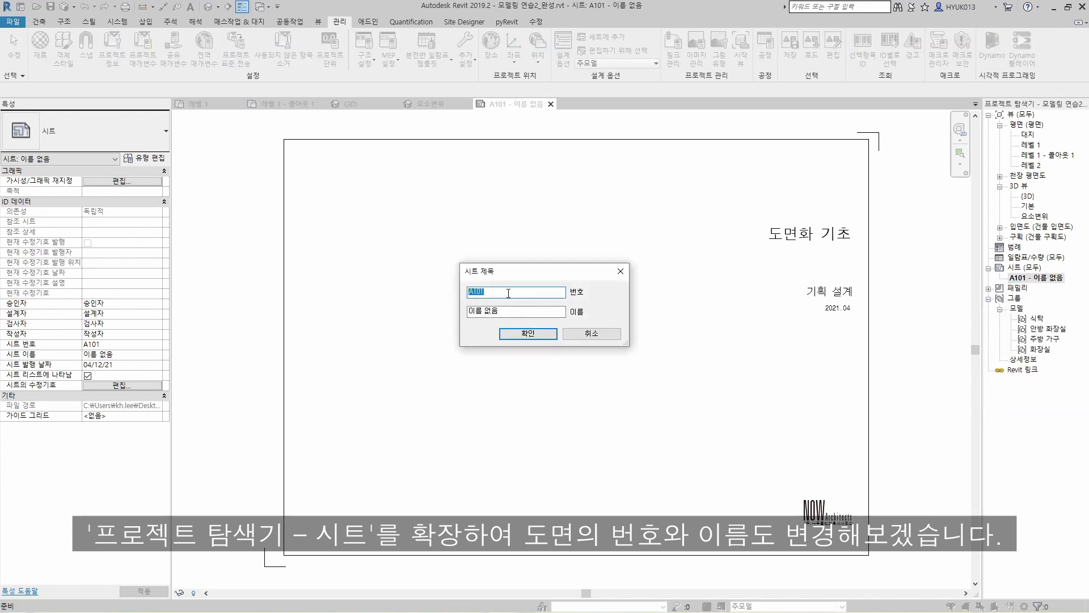
text(A000)
key(Tab)
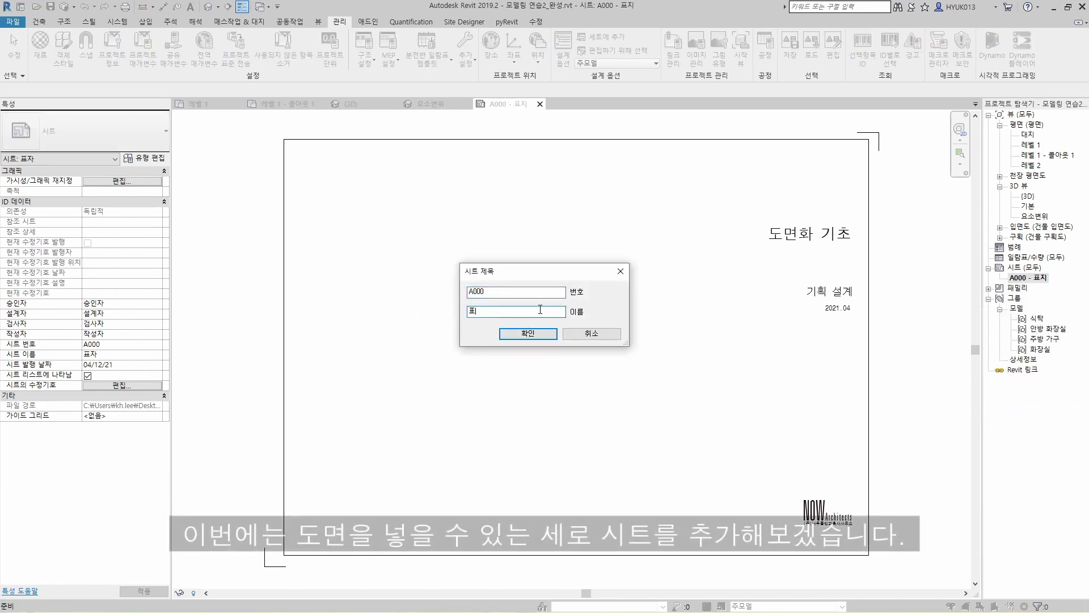
text(지)
click(530, 335)
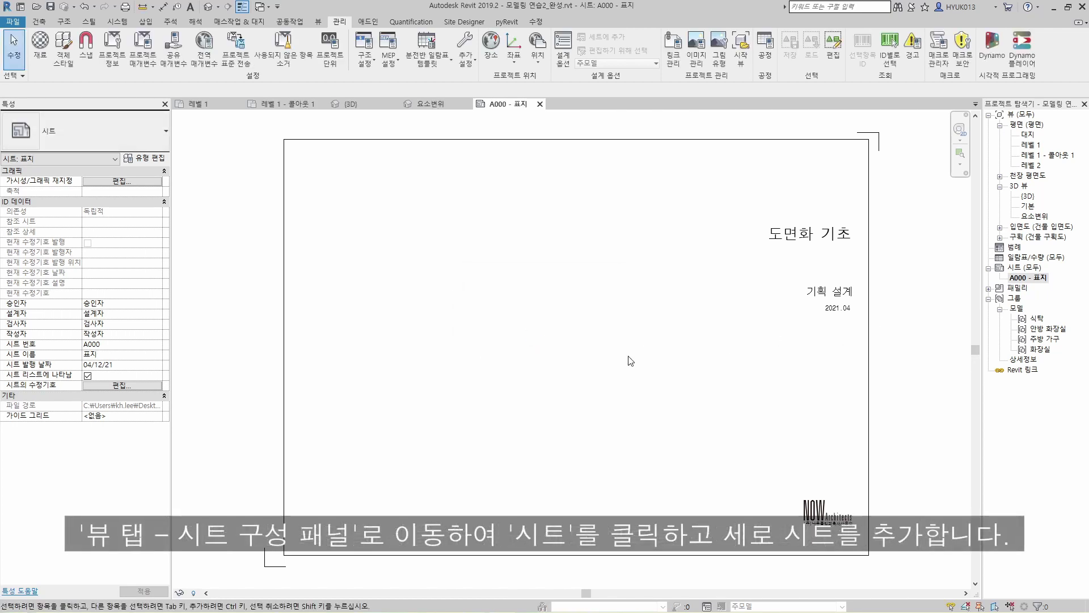
Create a new drawing sheet using the NOW_N_시트_기획설계 세로 title block.
click(321, 22)
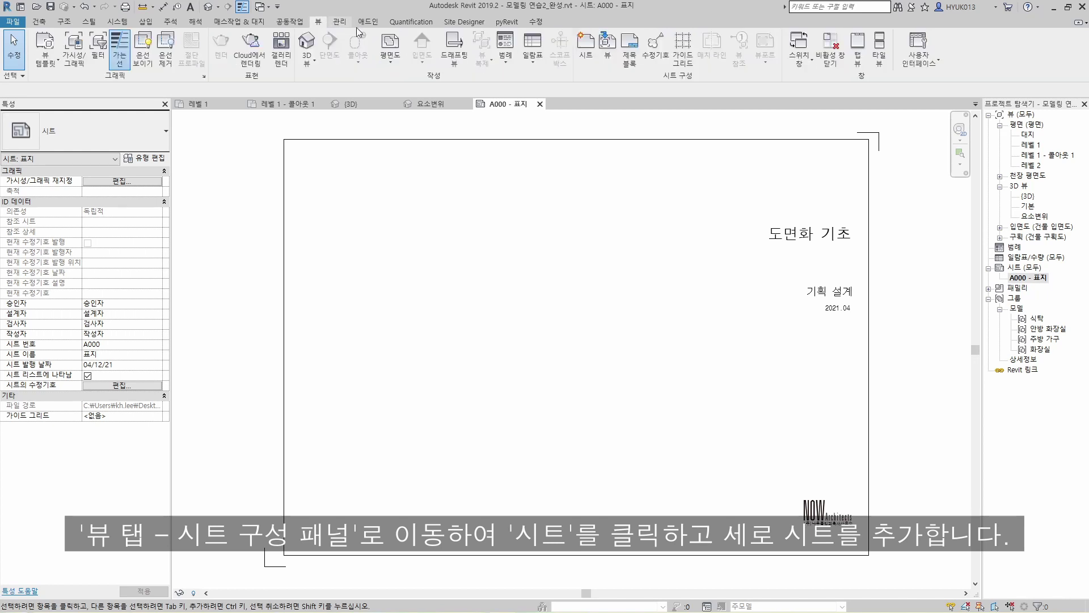
click(577, 64)
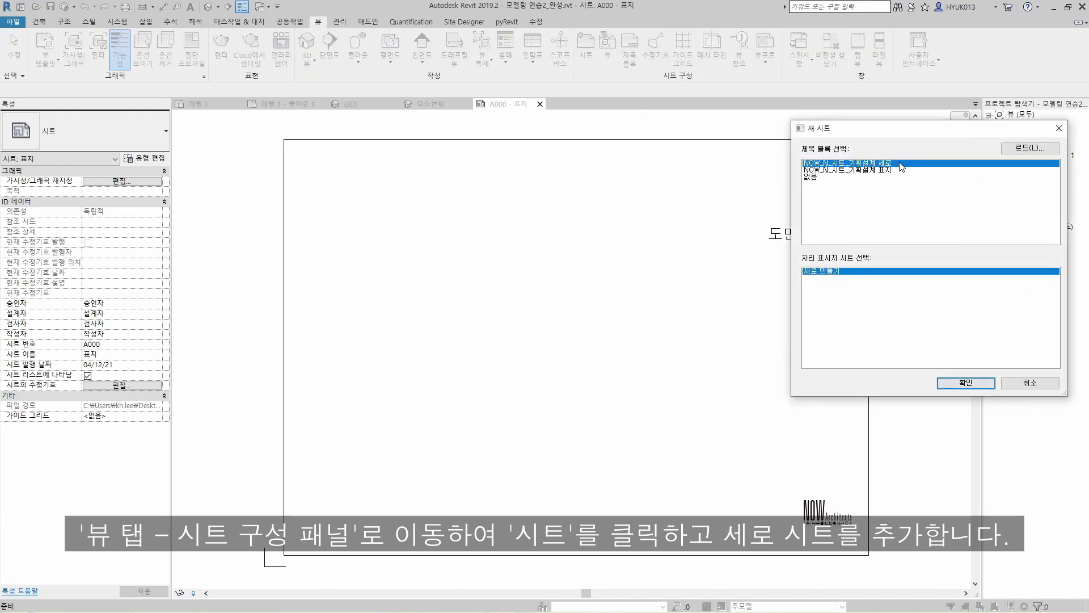
click(984, 383)
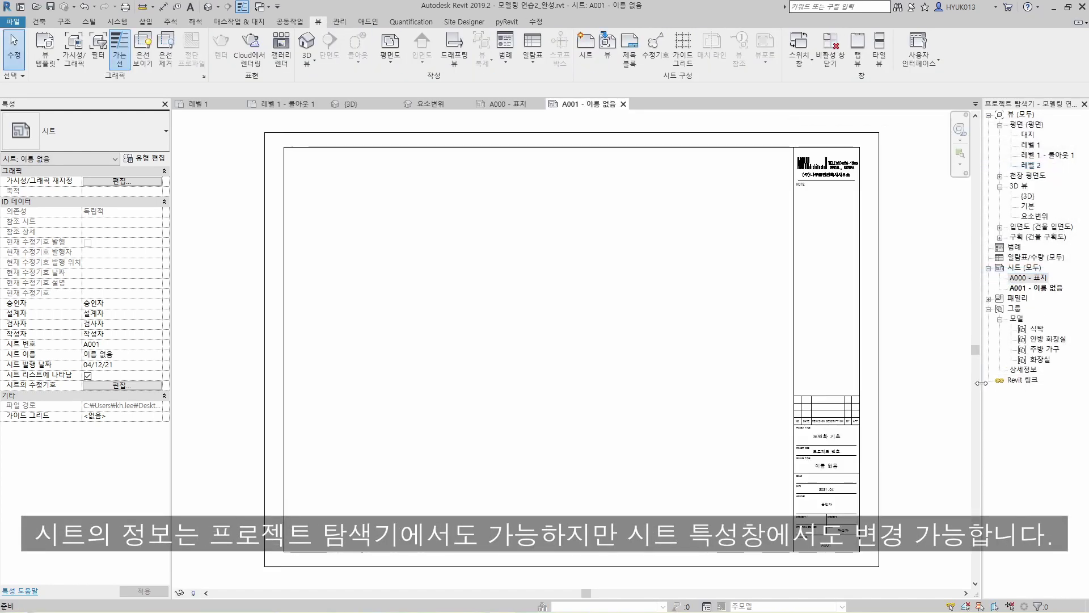
Enter 1층 평면도 as the sheet name in the properties of sheet A001.
click(119, 355)
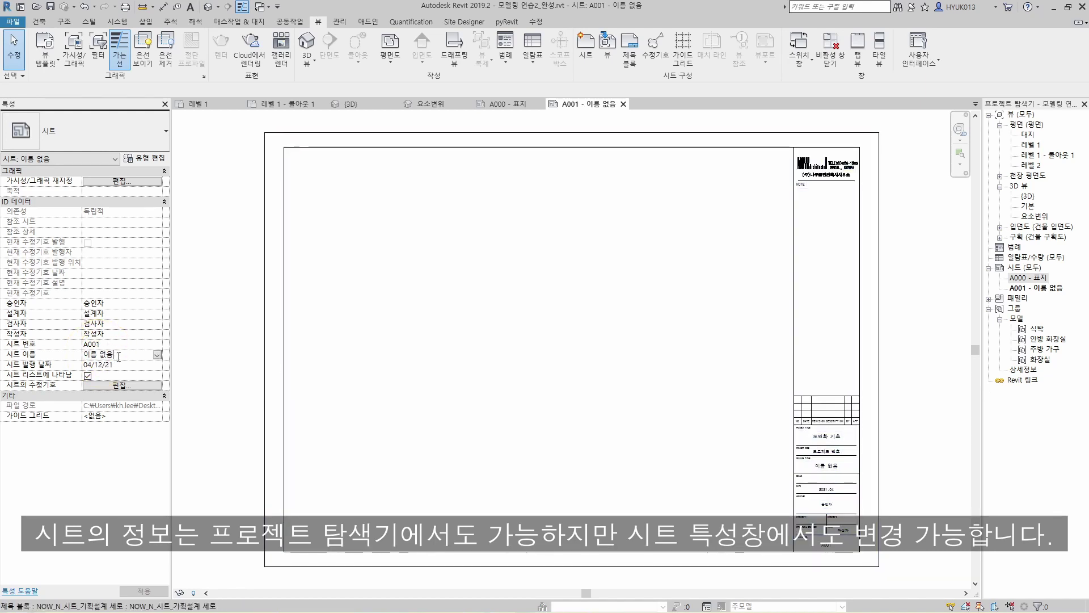
text(1)
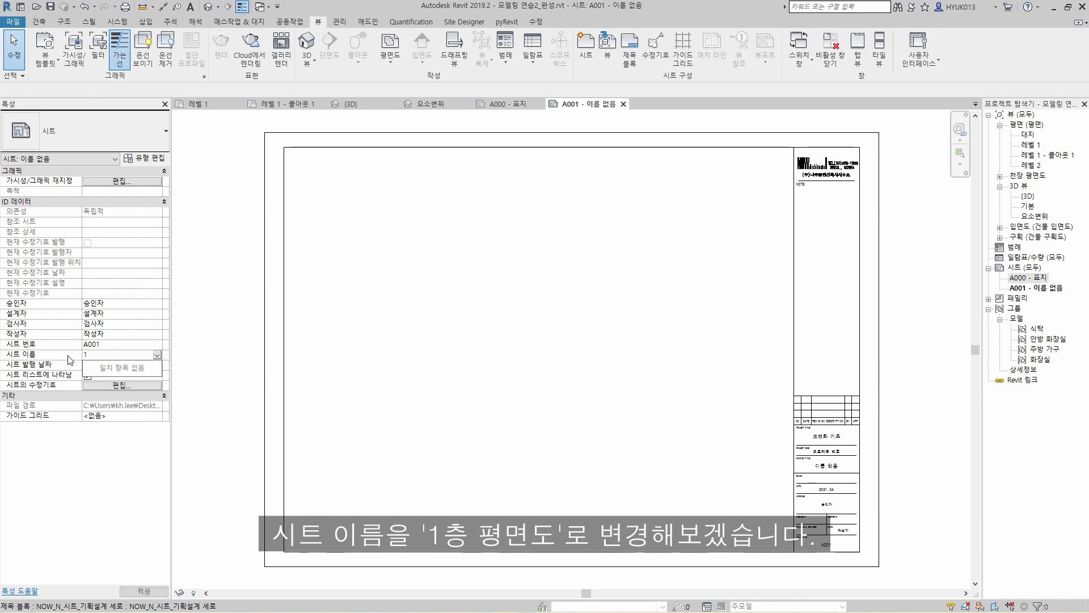
text(층)
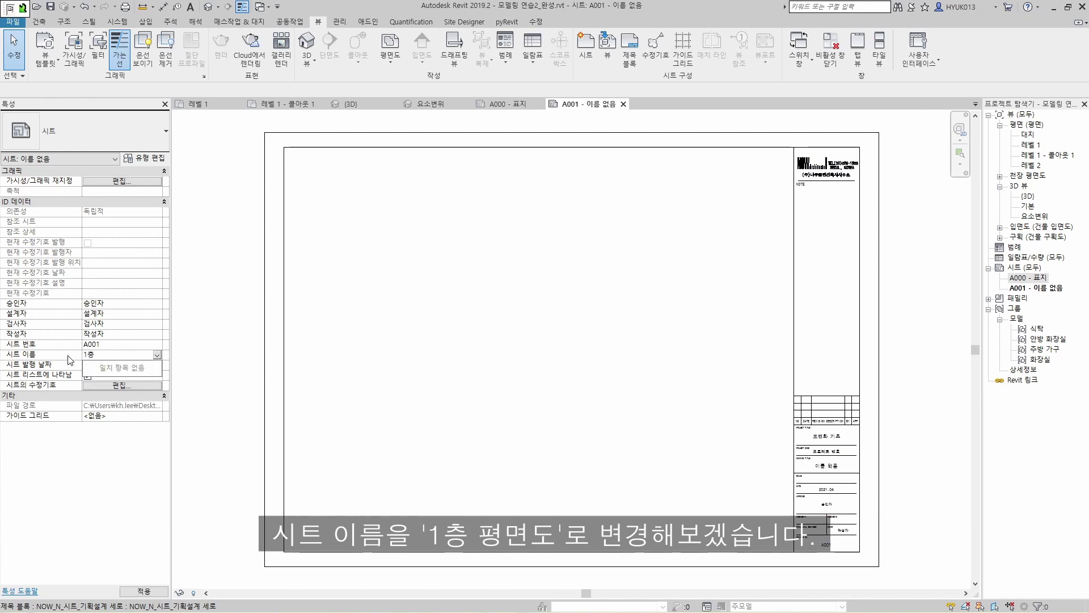
text( 평면도)
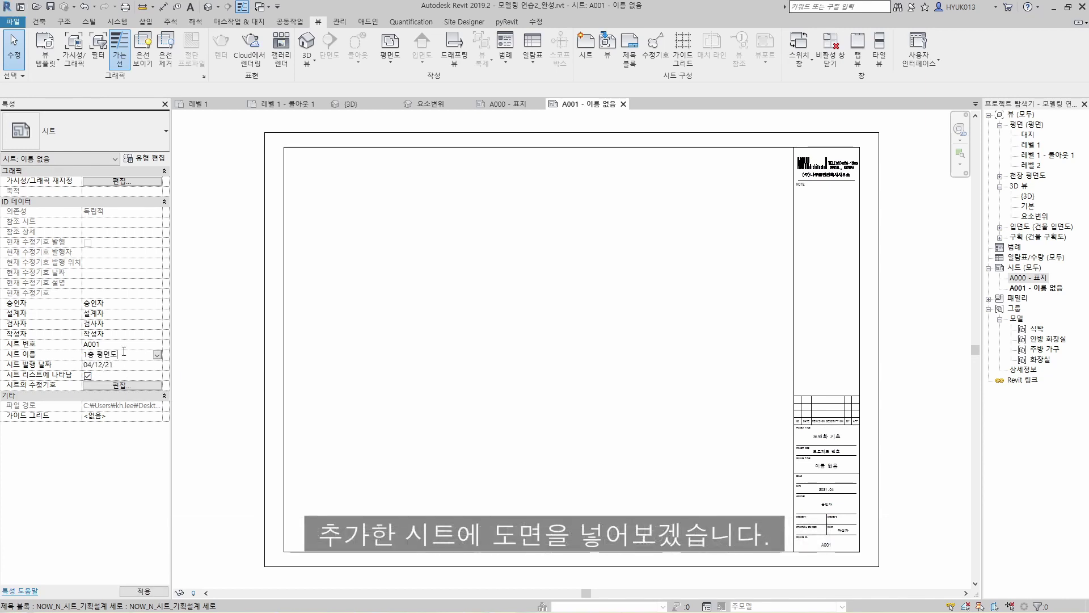
Apply the sheet name 1층 평면도 to sheet A001 and check it in the title block.
click(130, 591)
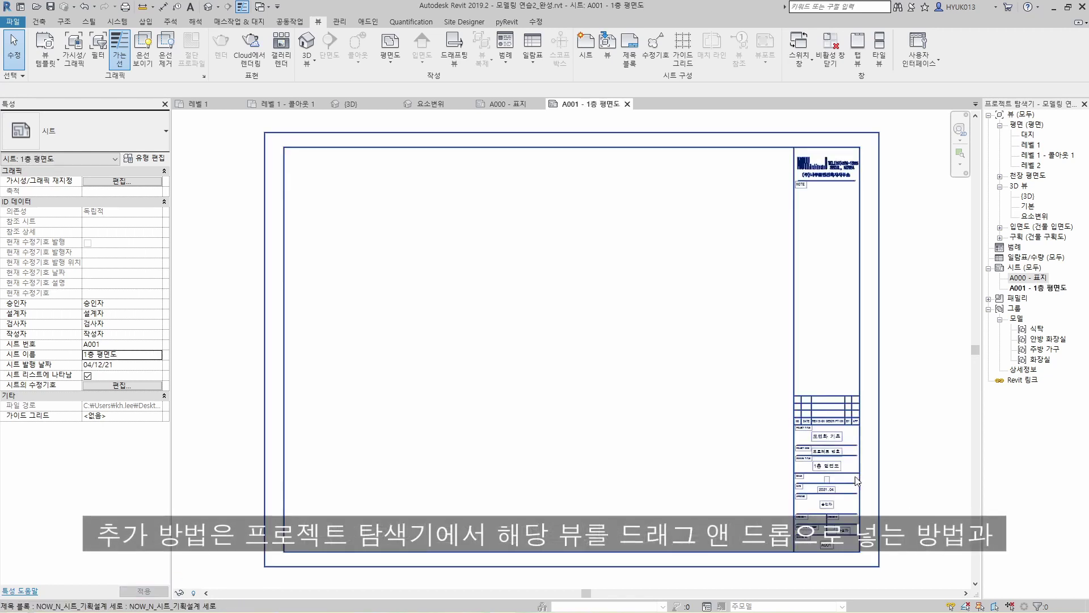
scroll(831, 467, up, 5)
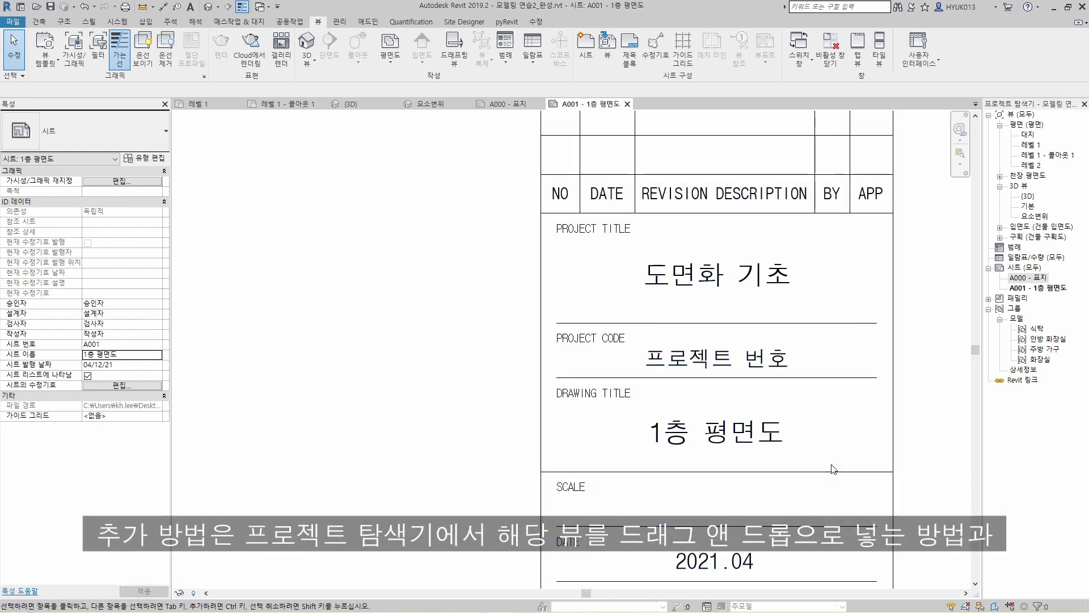
scroll(832, 468, down, 5)
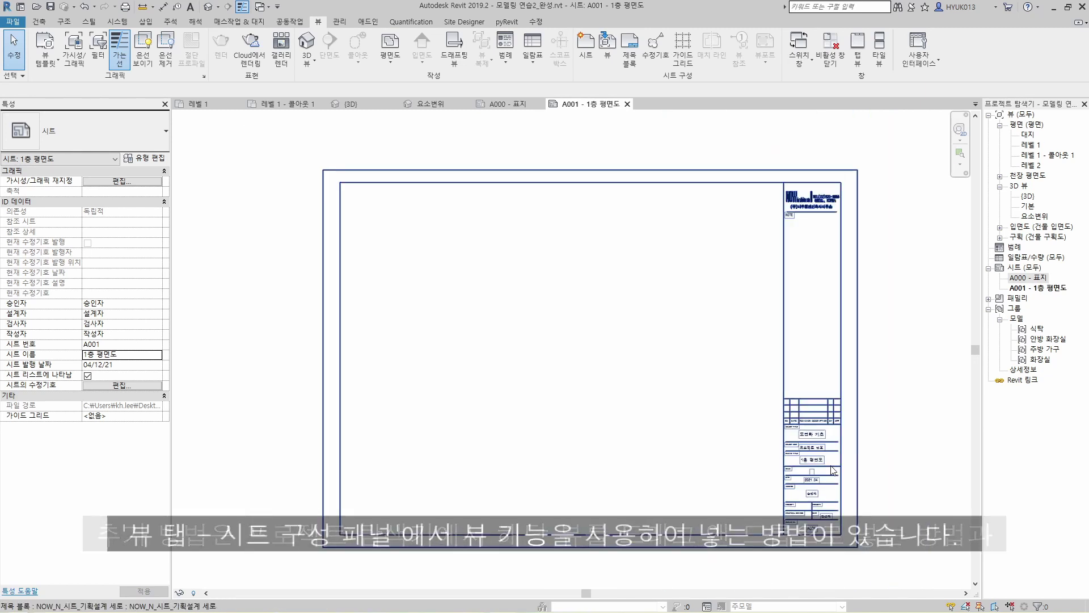
scroll(832, 470, down, 2)
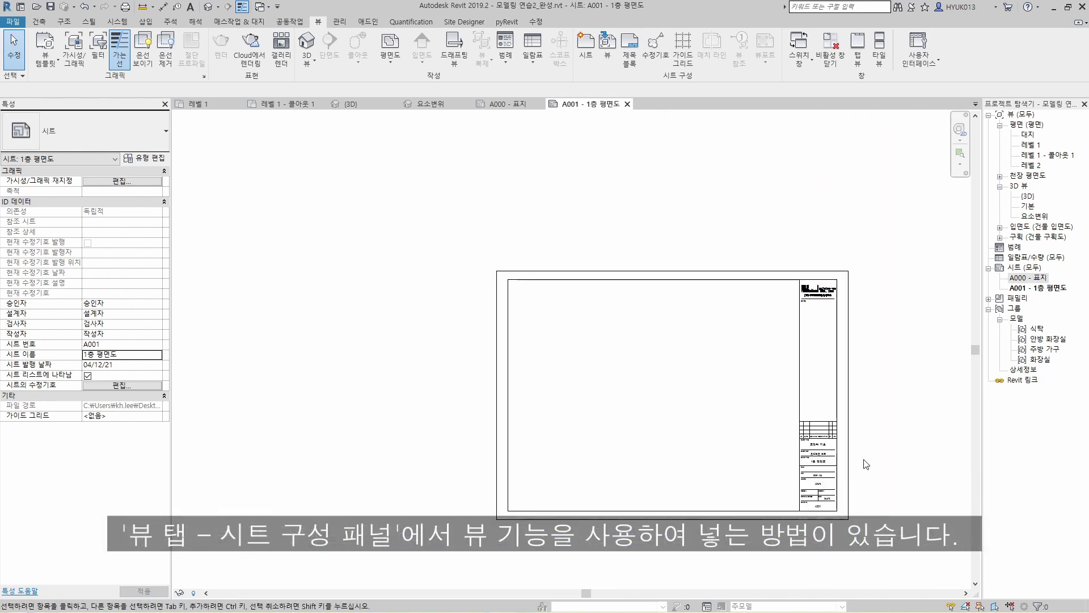
scroll(866, 464, up, 2)
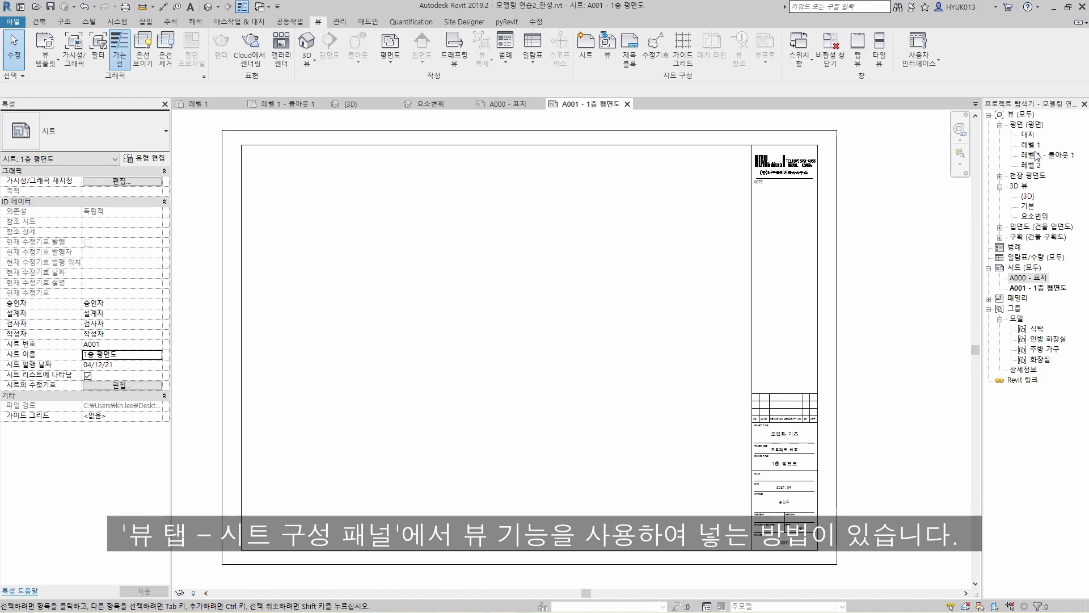
Place the 레벨 1 floor plan on sheet A001 and set its view scale to 1 : 50.
drag(1030, 145, 510, 326)
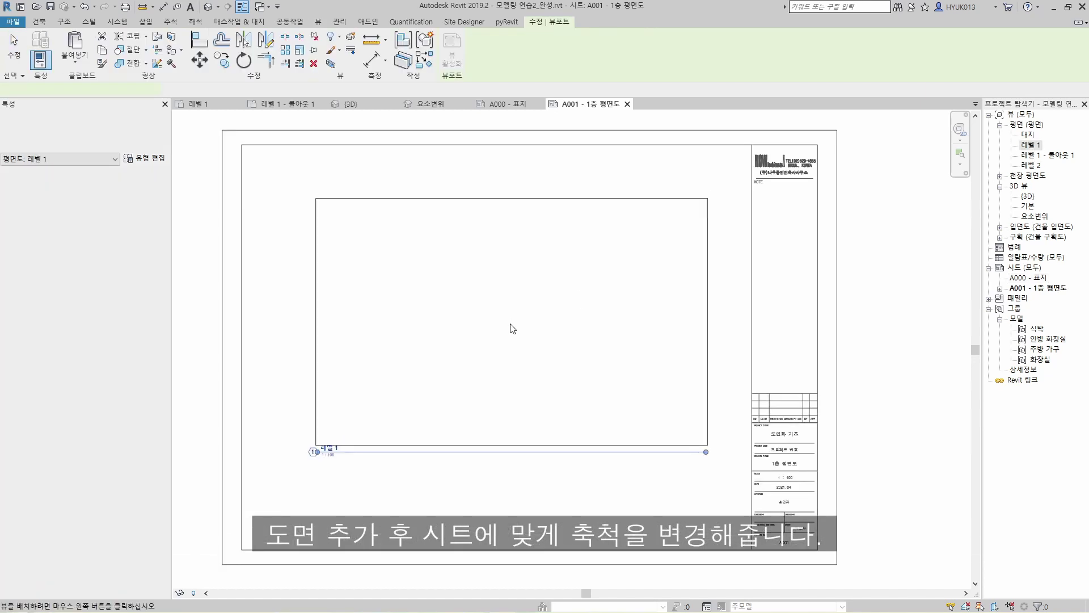
click(505, 338)
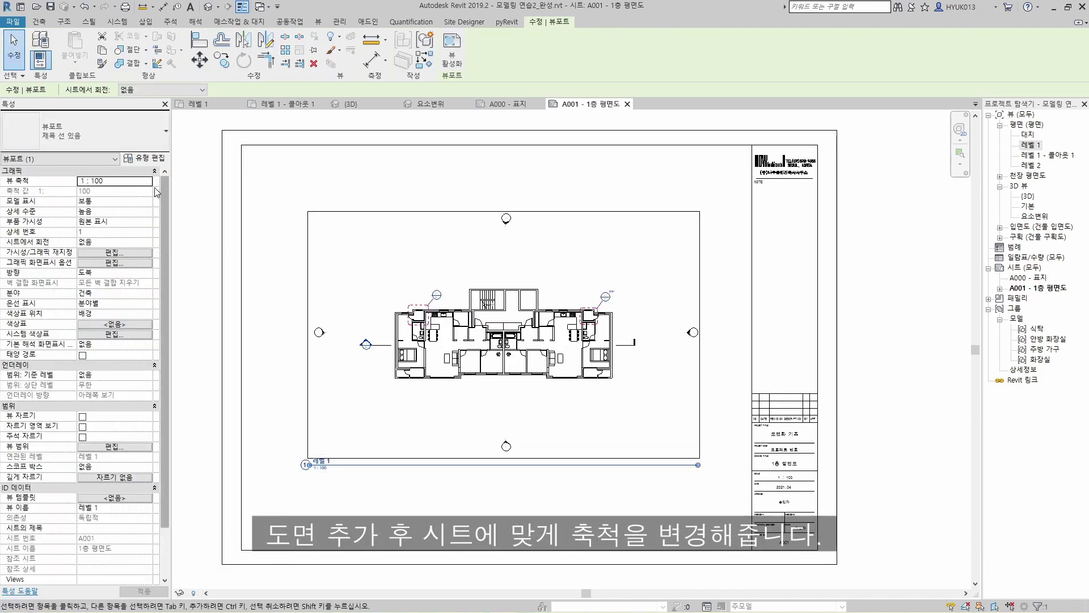
click(105, 181)
click(89, 191)
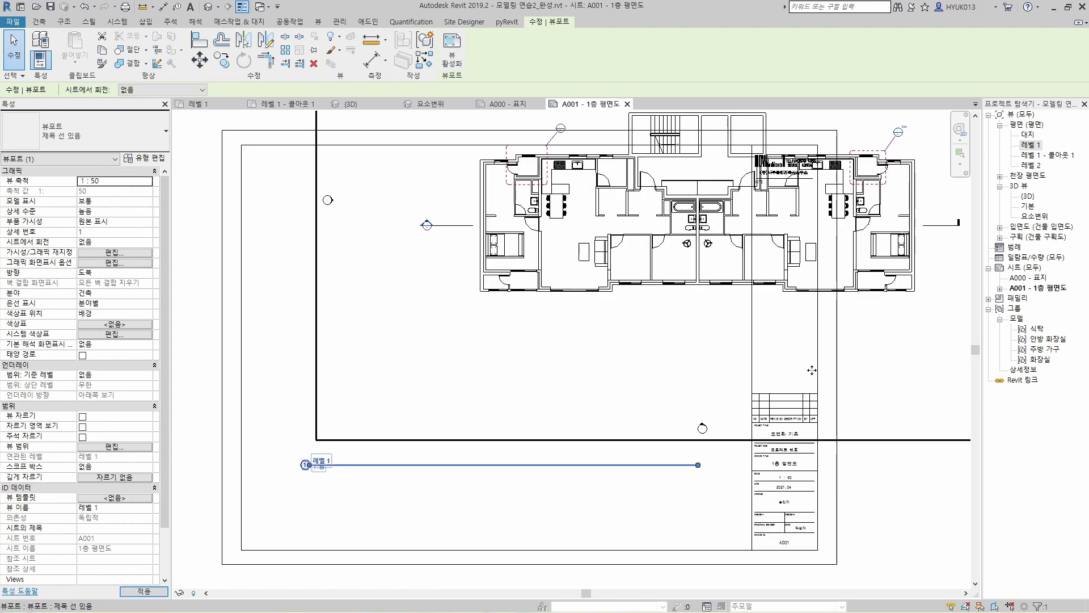
Move the 레벨 1 viewport so the building plan sits inside the sheet's drawing frame.
scroll(812, 368, down, 2)
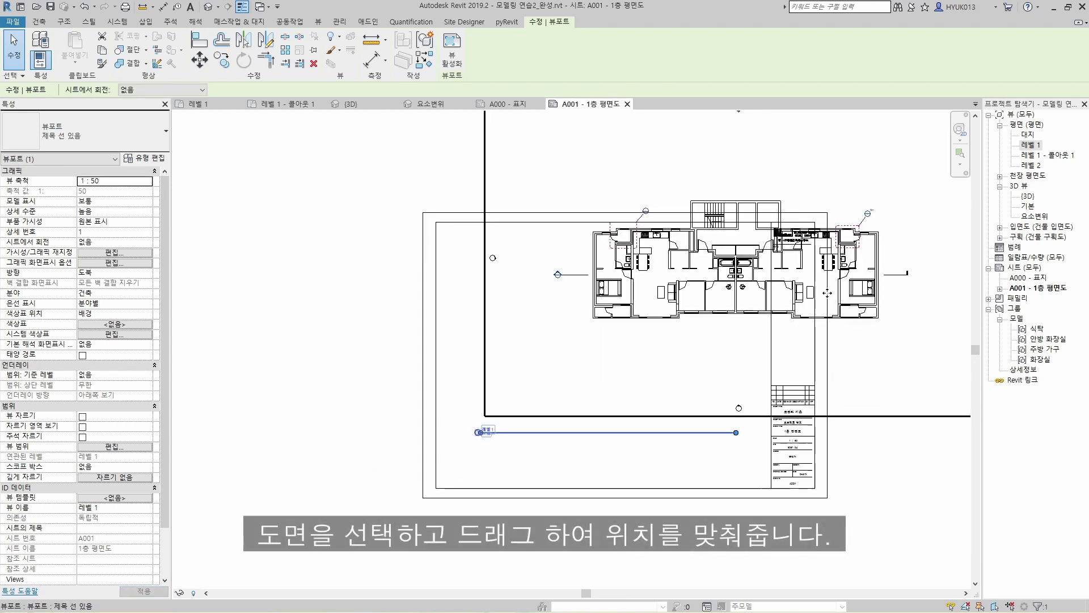
drag(818, 302, 686, 368)
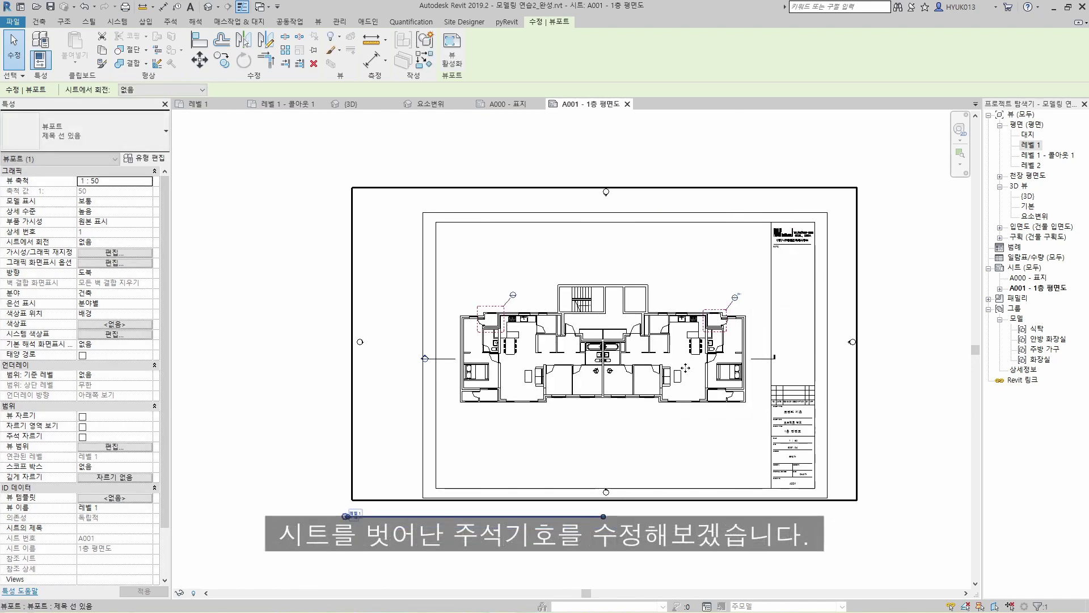
click(908, 397)
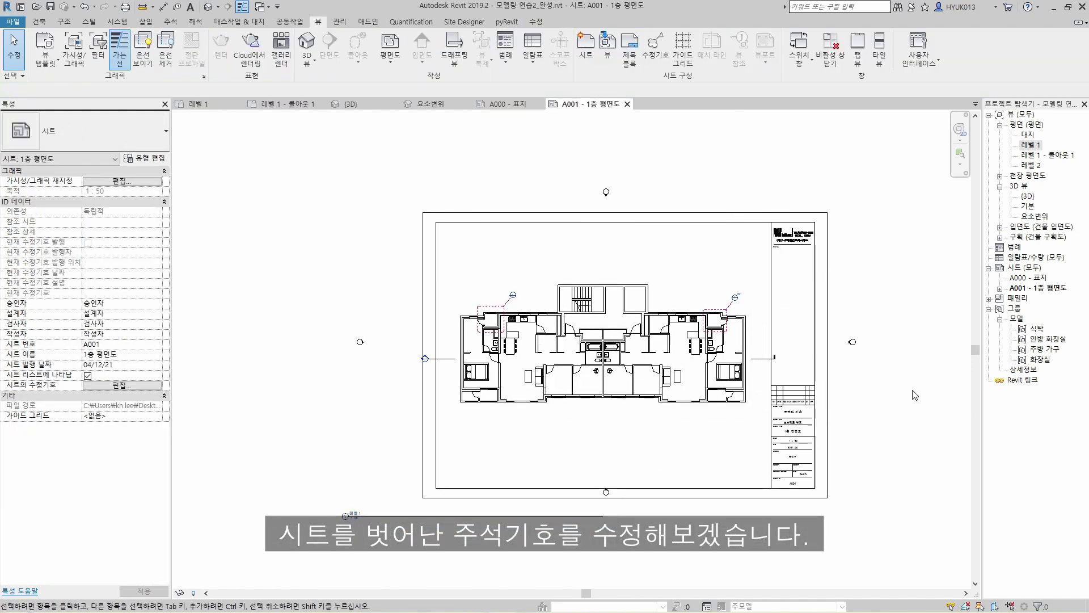
View the 레벨 1 plan on its own to compare it with the sheet, and return to sheet A001.
scroll(891, 397, up, 1)
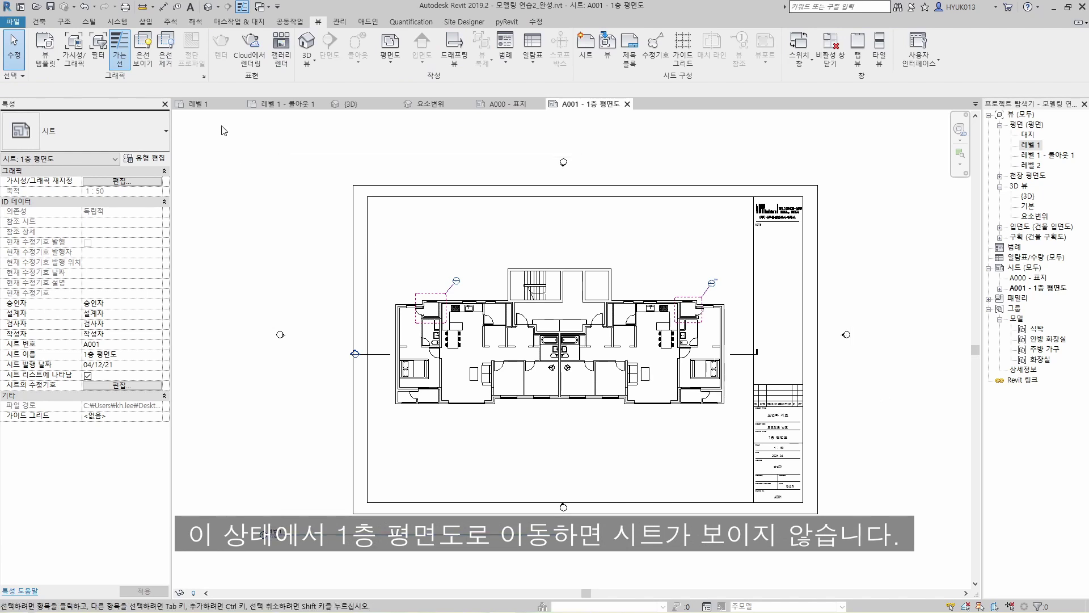
click(207, 104)
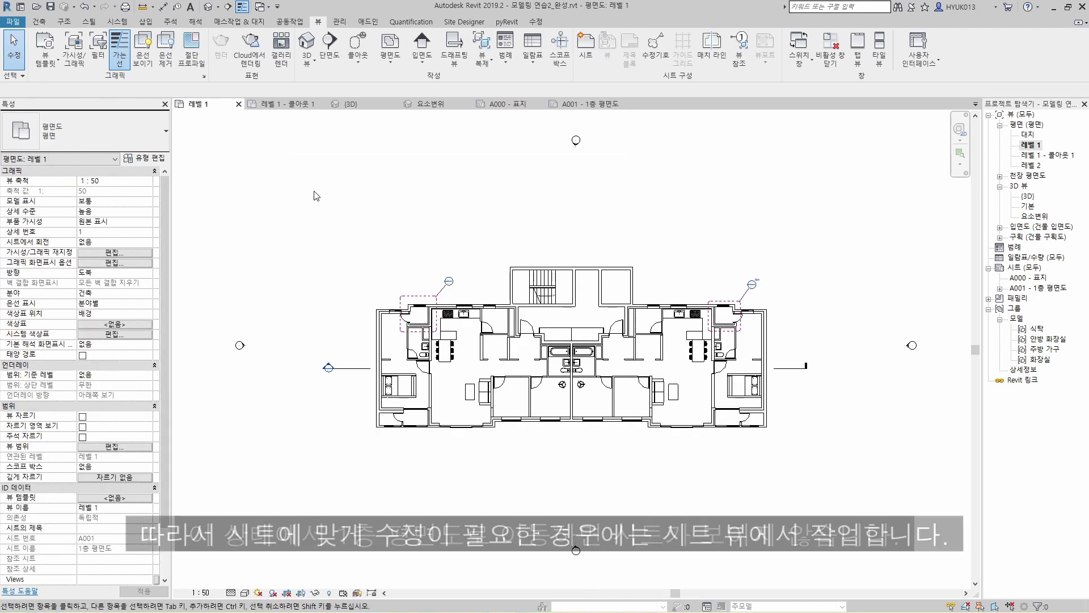
click(584, 105)
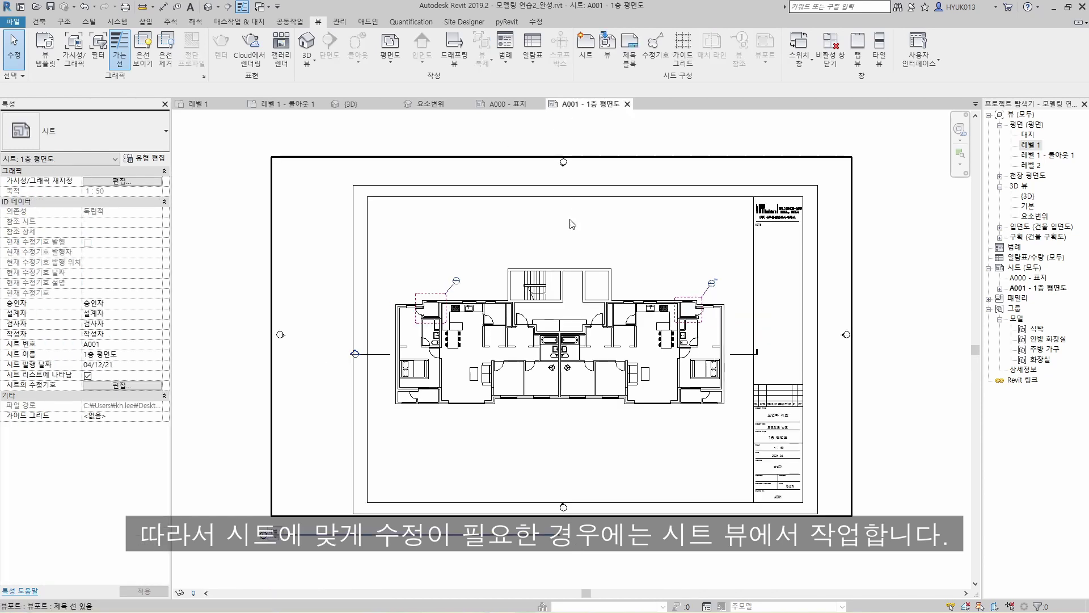
Activate the plan view on the sheet and pull both ends of the section mark inward, inside the drawing frame.
double_click(512, 345)
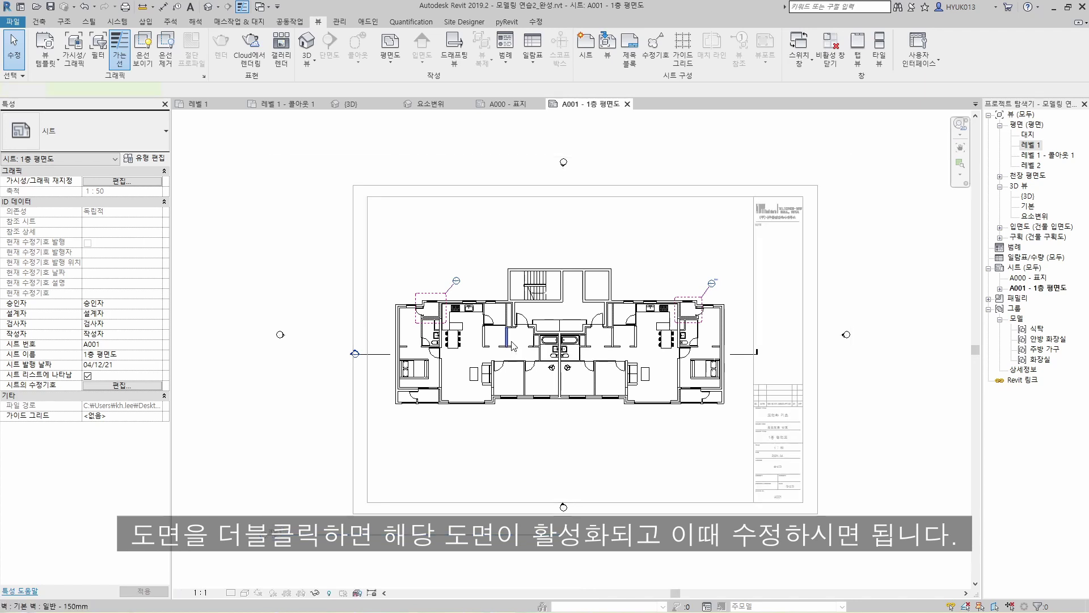
click(377, 356)
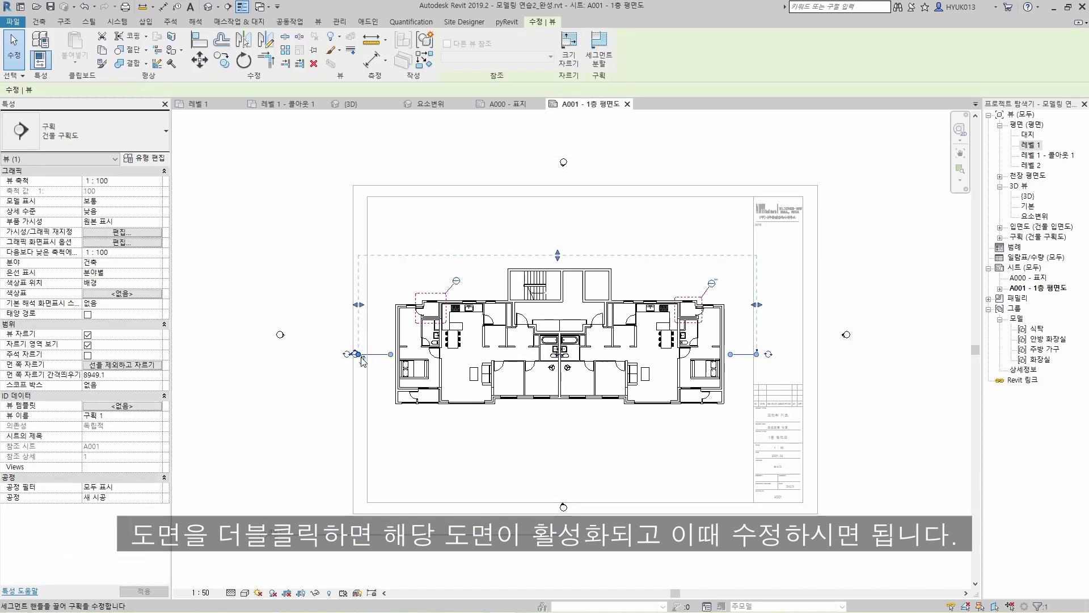
drag(359, 355, 383, 355)
drag(415, 355, 392, 354)
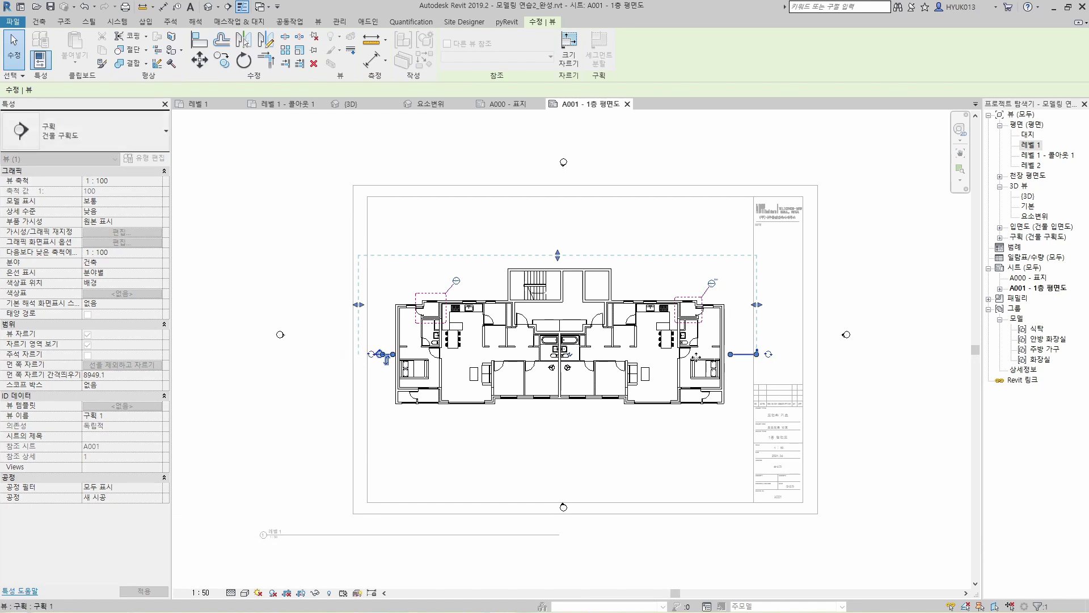
click(832, 379)
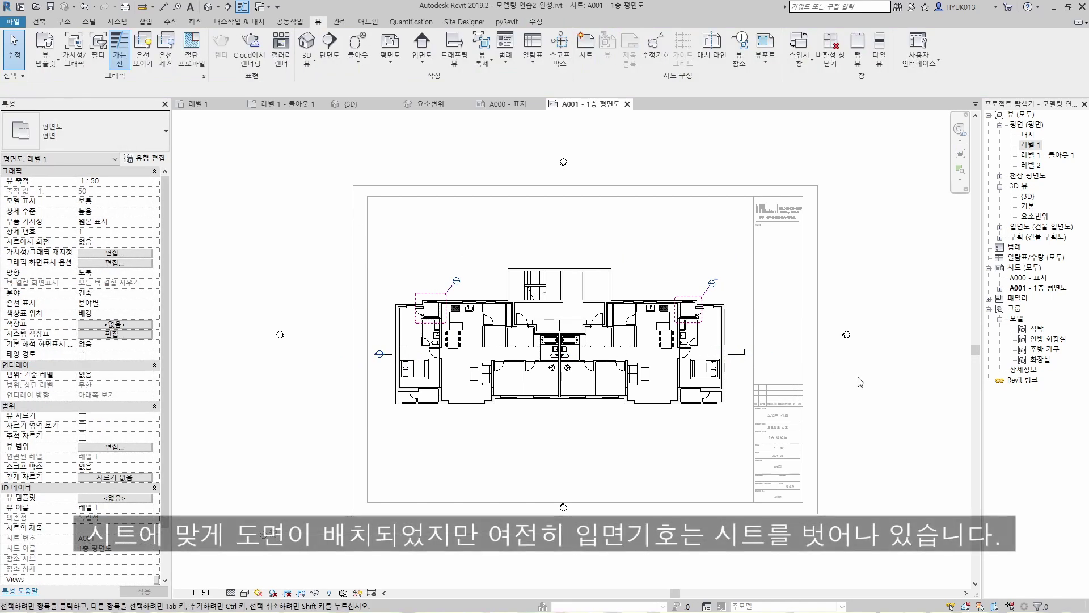
drag(834, 321, 865, 347)
ctrl+drag(543, 491, 583, 520)
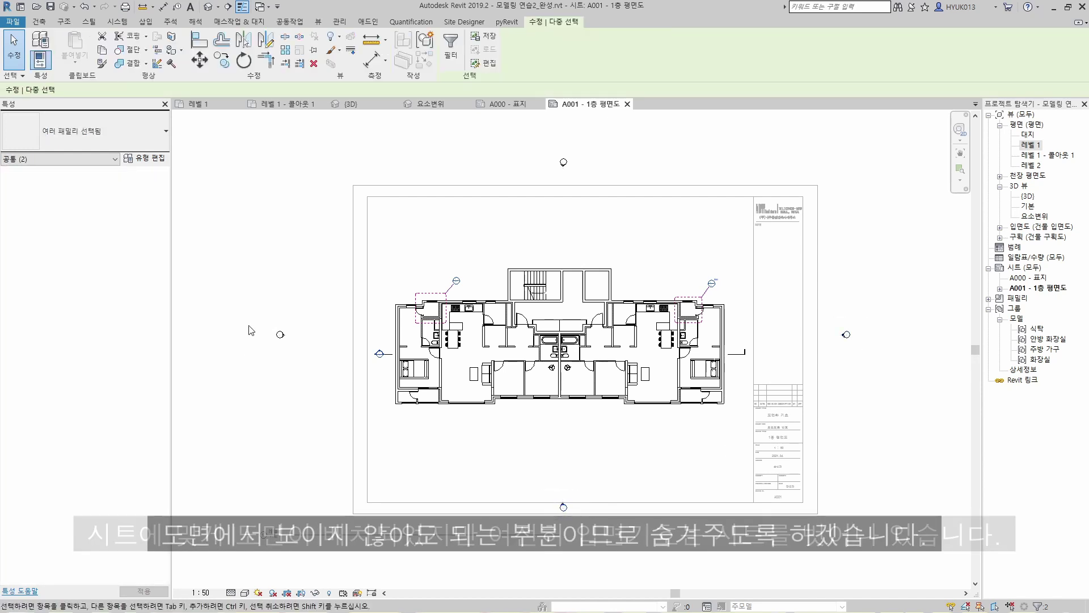
ctrl+drag(255, 319, 296, 359)
ctrl+drag(540, 146, 580, 170)
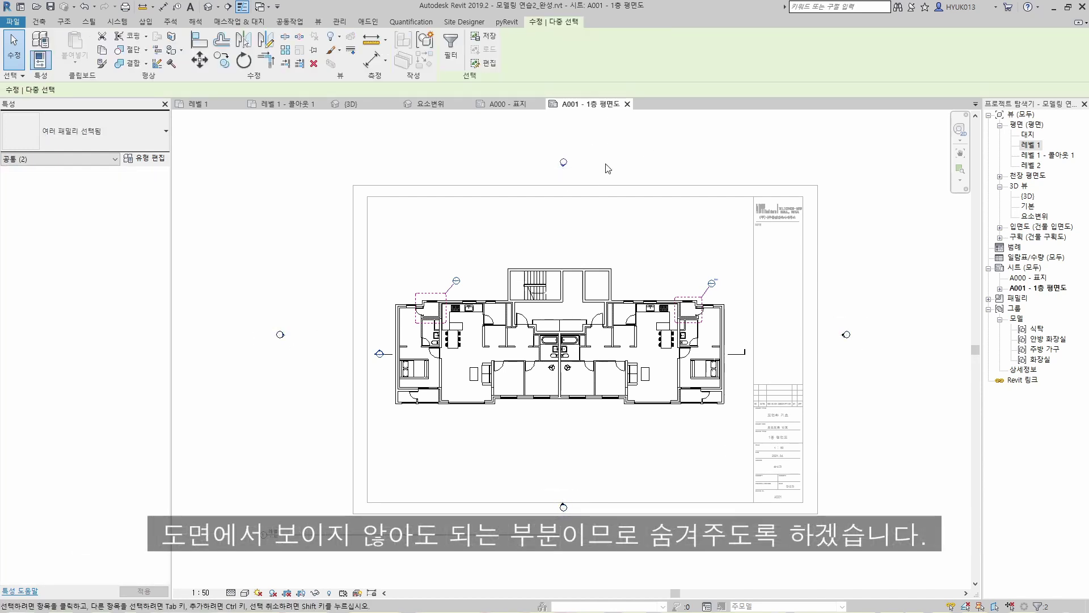
click(608, 168)
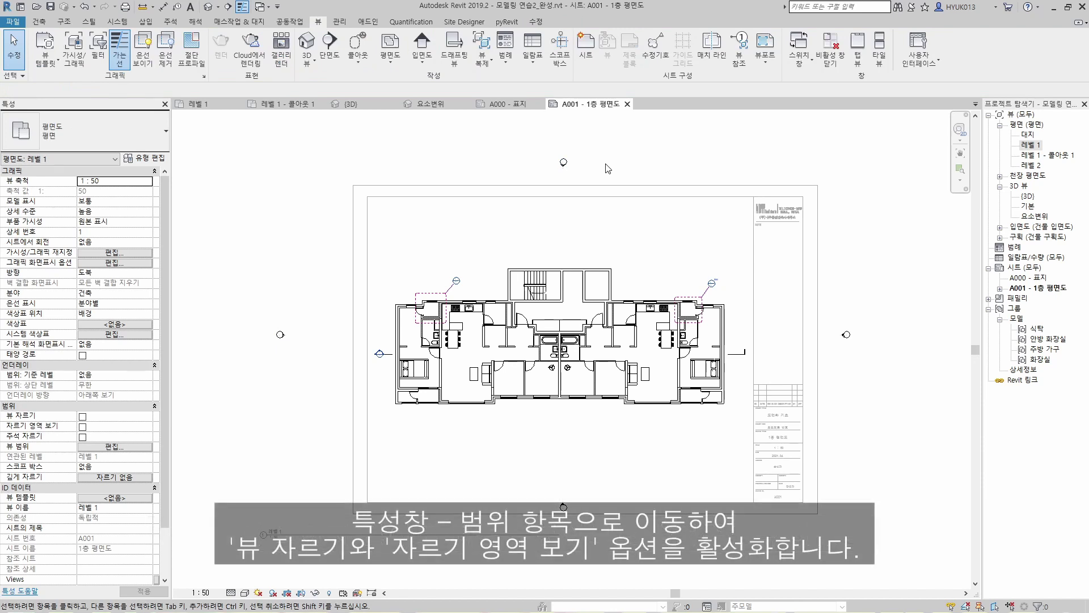
Enable 뷰 자르기 and 자르기 영역 보기 for the activated 레벨 1 plan.
click(82, 416)
click(82, 416)
click(83, 426)
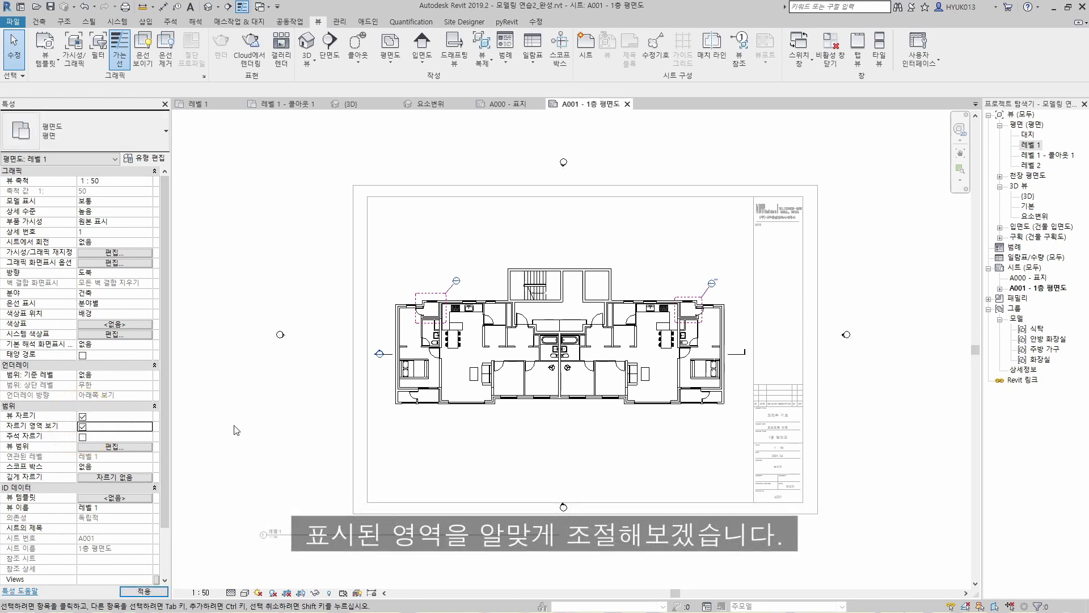
Shrink the crop region on all four sides to enclose the plan and section mark while excluding the elevation marks.
click(215, 427)
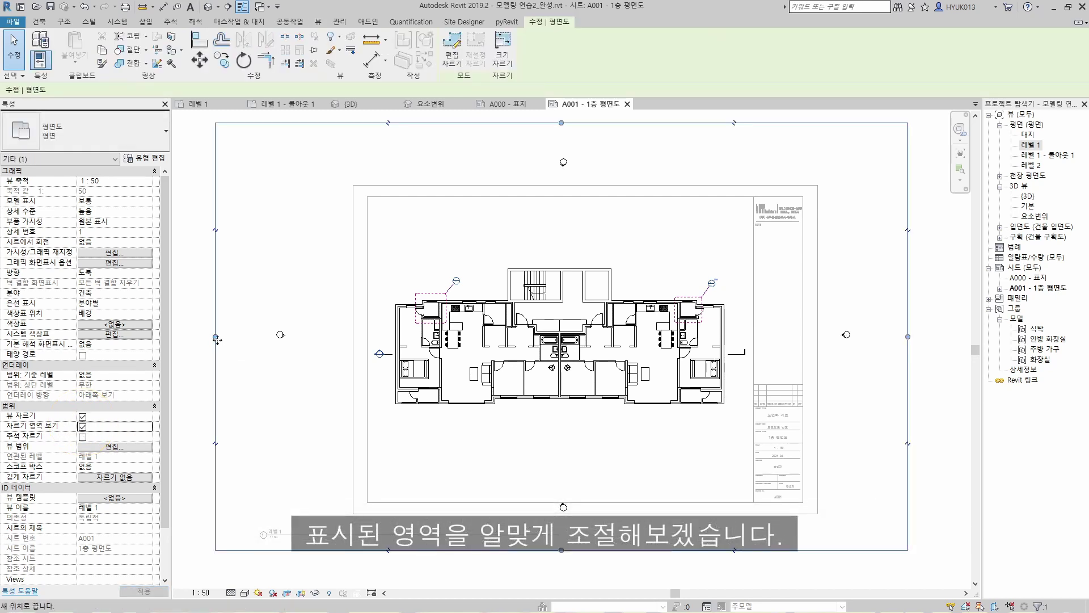
drag(215, 337, 370, 336)
drag(908, 336, 751, 336)
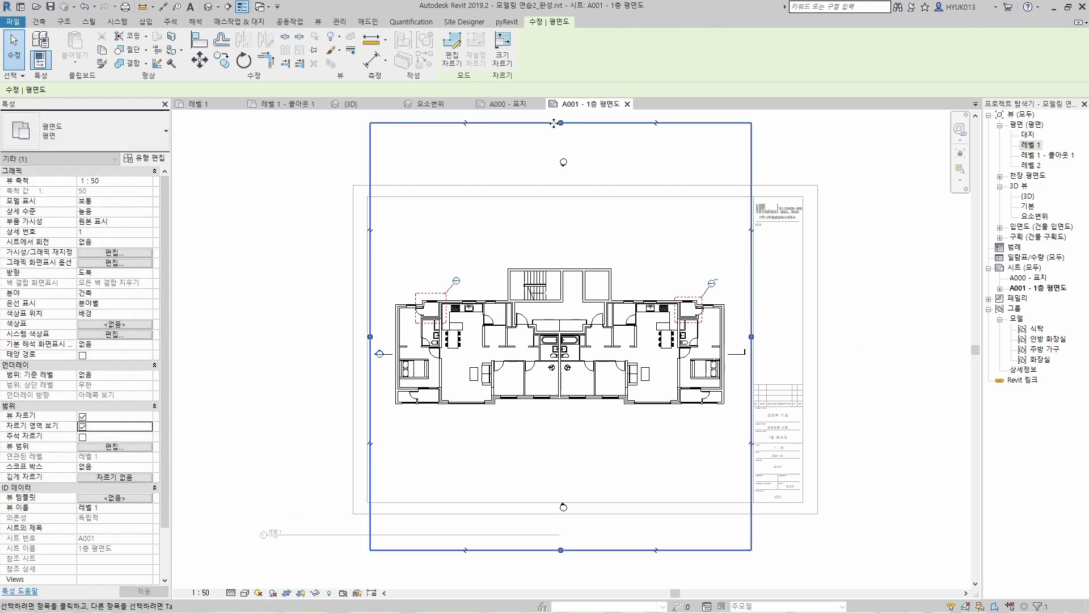
drag(561, 123, 562, 270)
drag(561, 550, 560, 422)
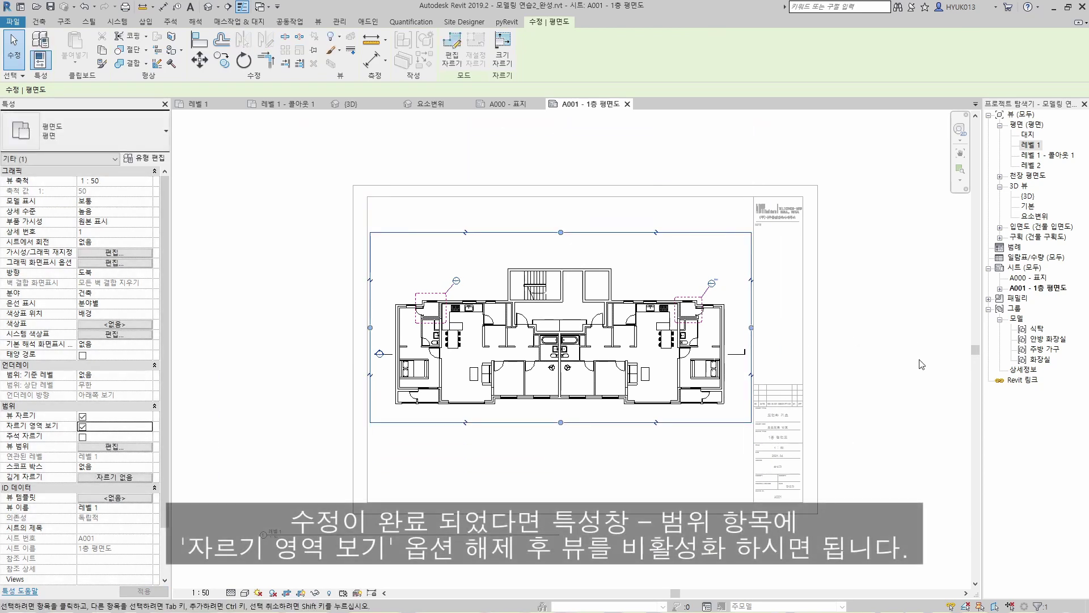
Turn off 자르기 영역 보기 and deactivate the plan view on the sheet.
click(82, 426)
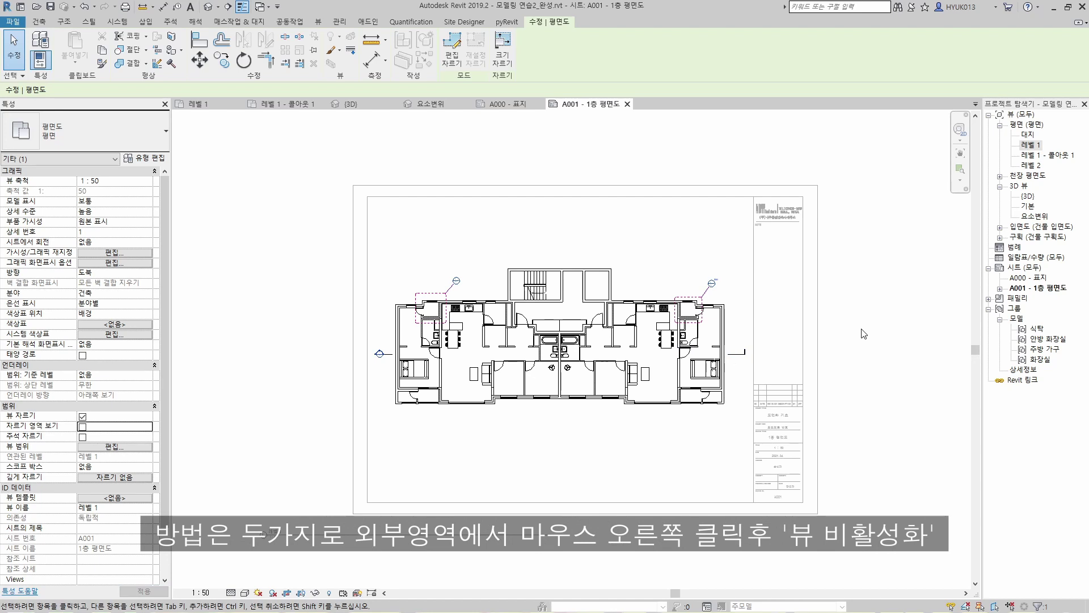
right_click(872, 339)
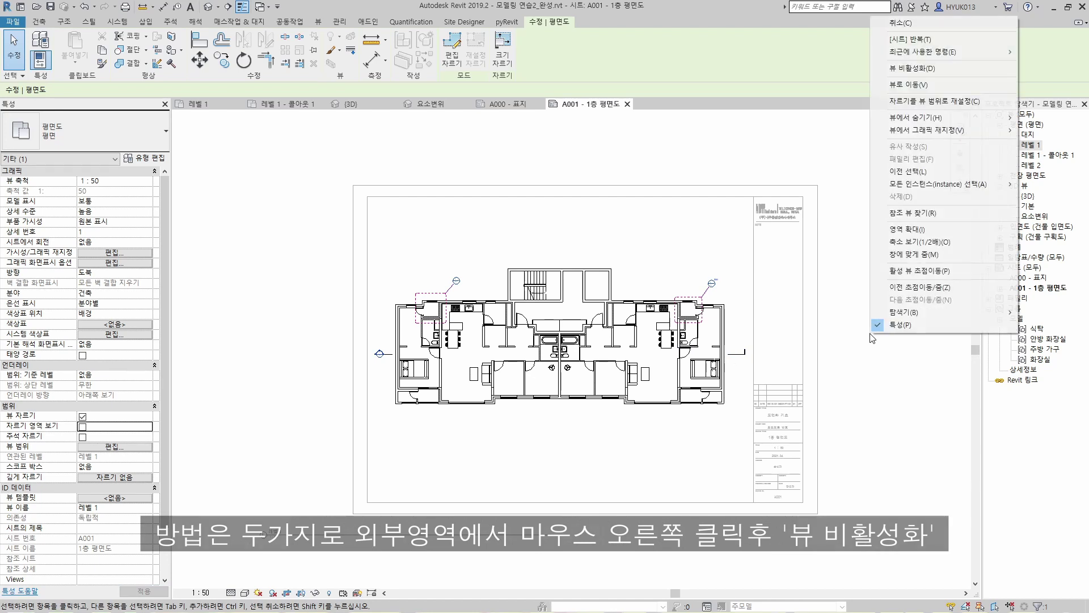
click(912, 68)
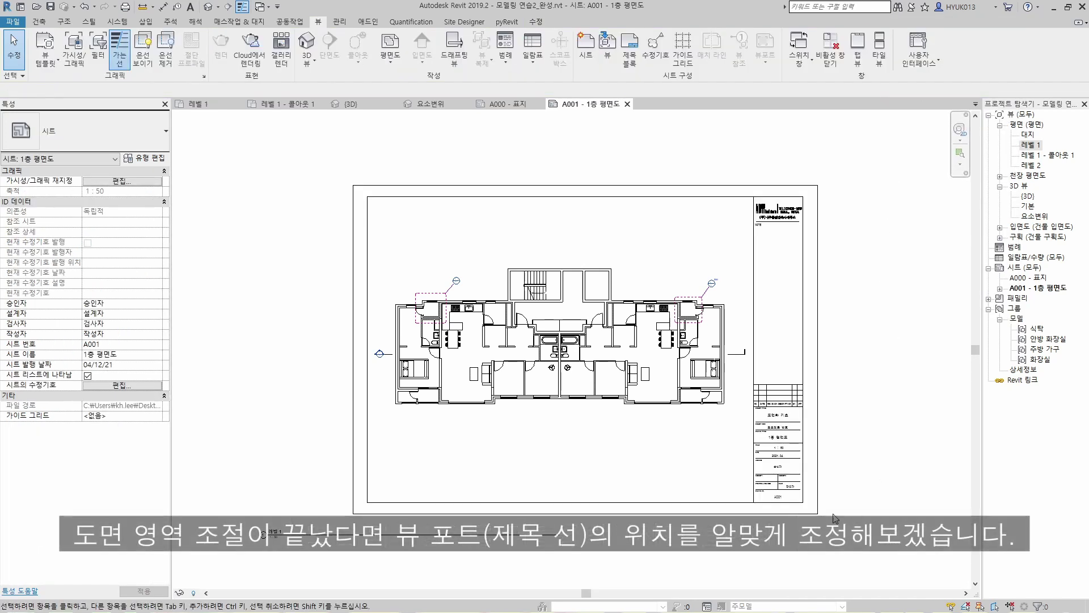
Move the viewport title just below the plan's lower-right corner and shorten its title line to end near the plan's right edge.
click(380, 536)
drag(380, 536, 784, 437)
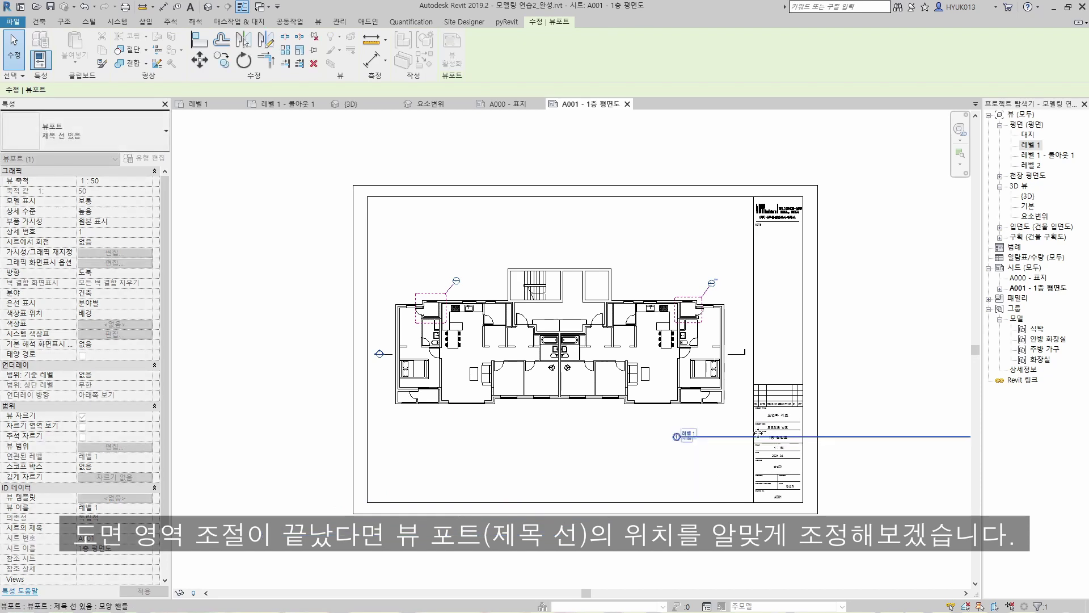
scroll(713, 400, down, 2)
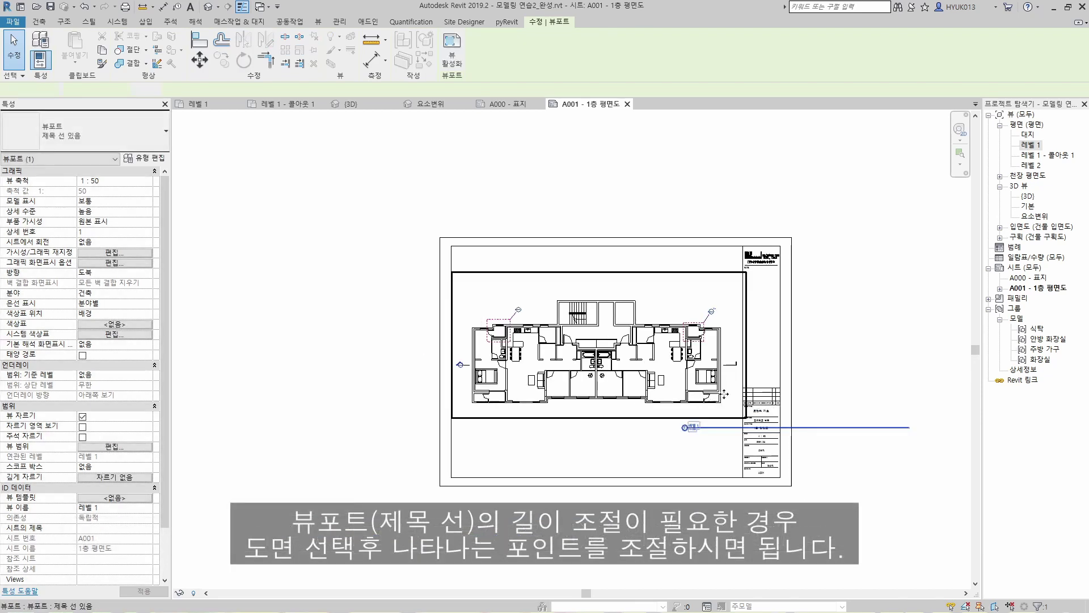
click(713, 400)
drag(909, 427, 718, 428)
click(858, 478)
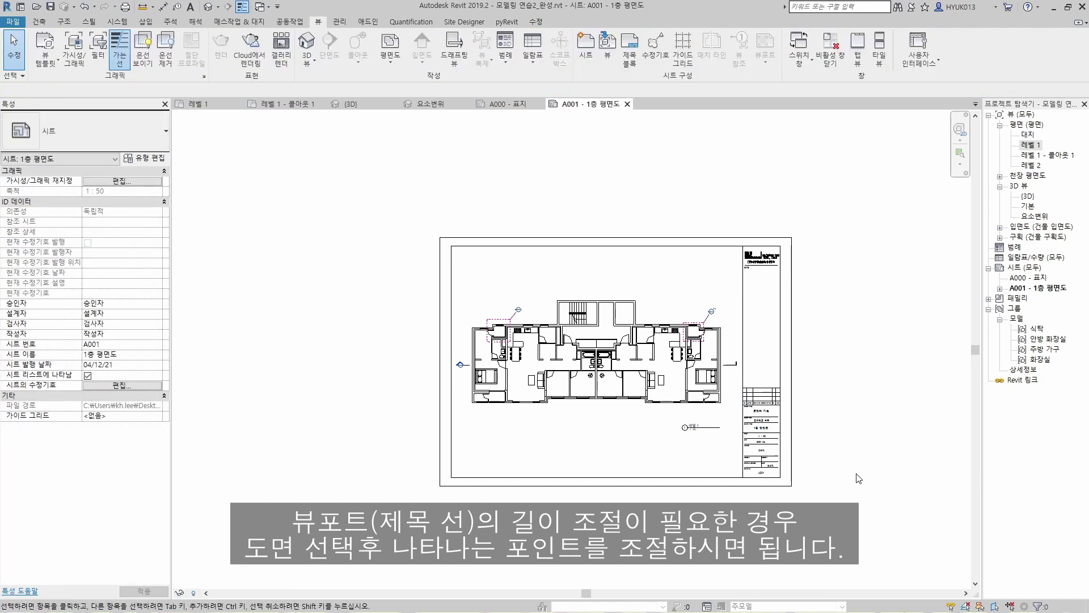
Add another sheet following 1층 평면도 with the NOW_N_시트_기획설계 세로 title block.
scroll(668, 428, up, 2)
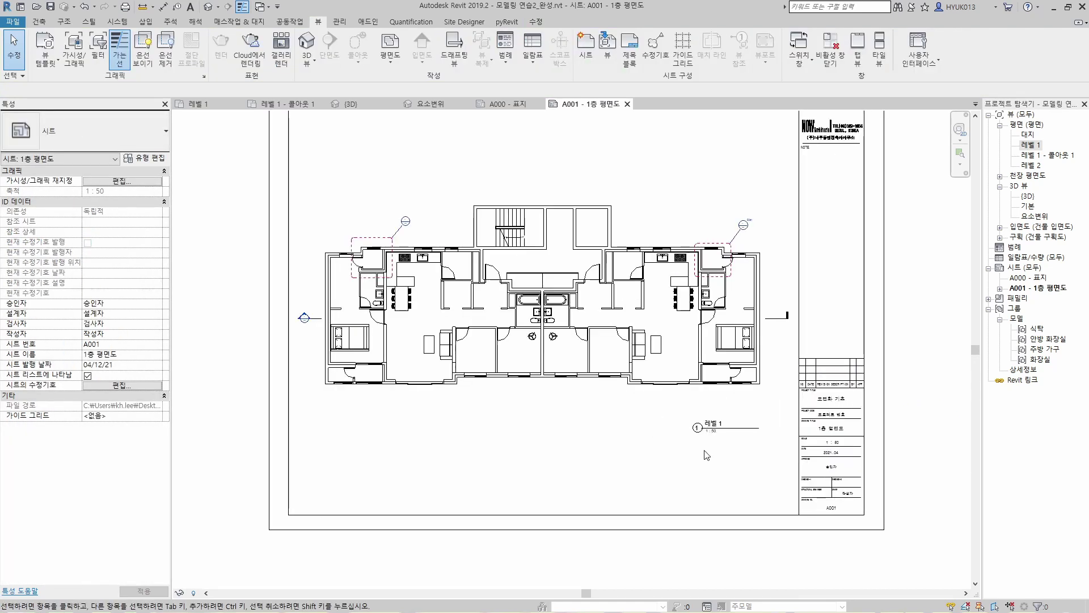
scroll(705, 450, down, 1)
middle_drag(761, 431, 758, 449)
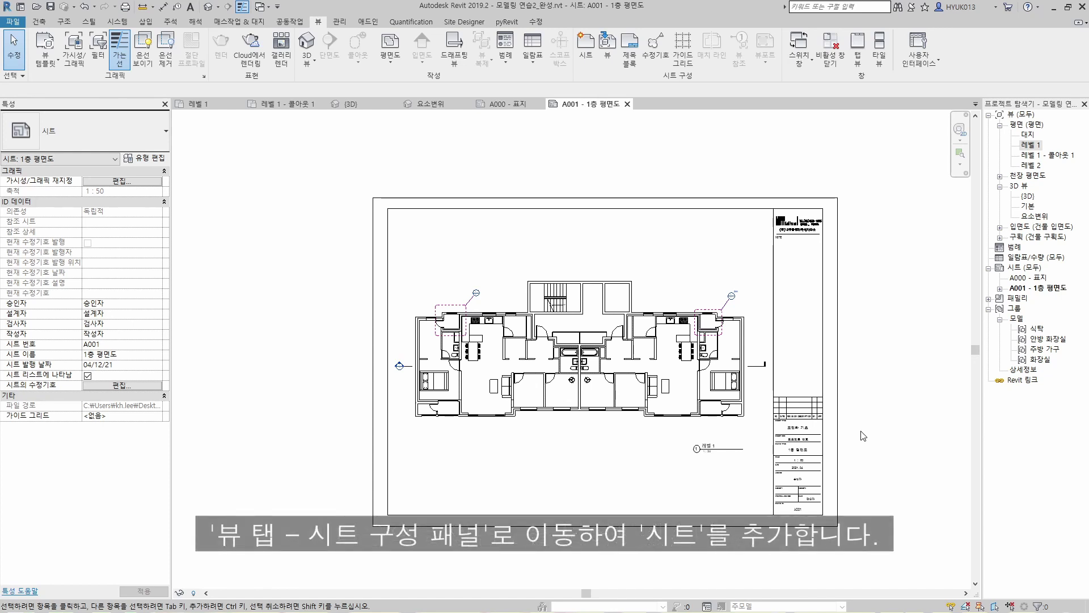
click(590, 64)
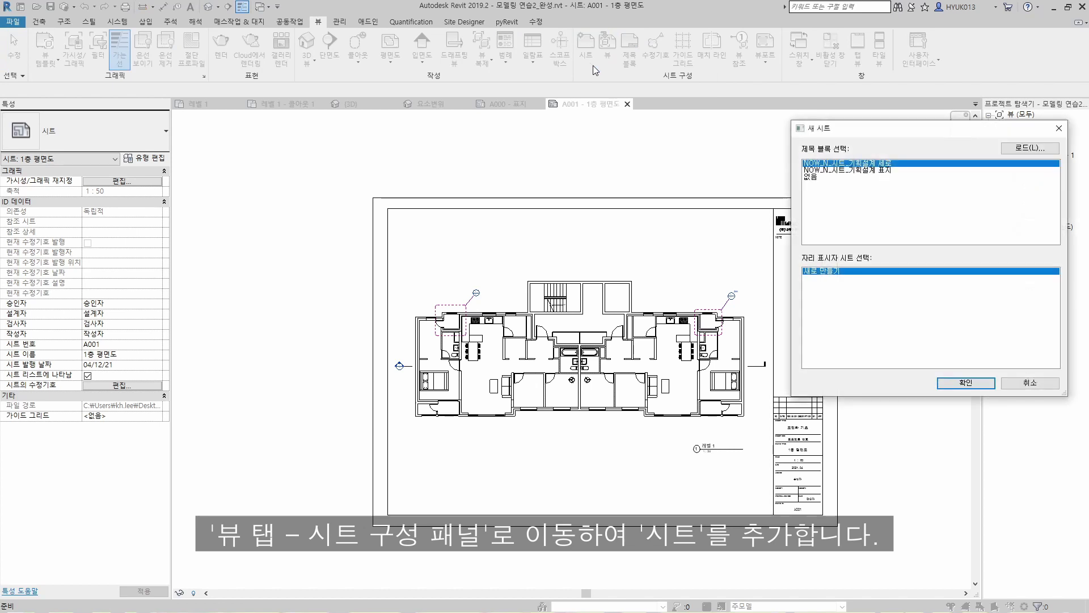
click(943, 385)
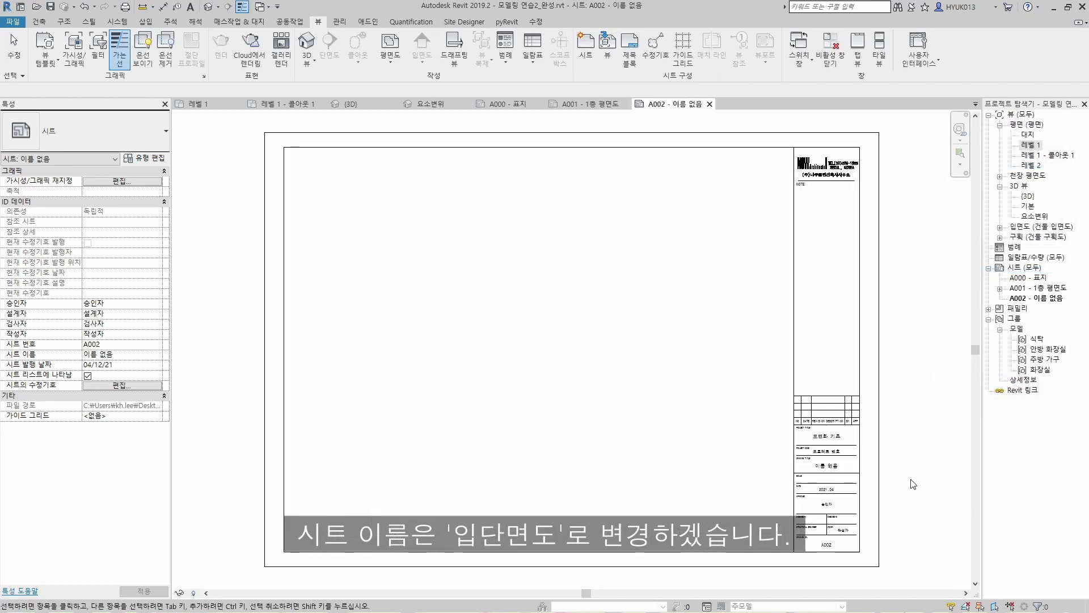
Rename sheet A002 as 입단면도 through the drawing title in its title block.
scroll(823, 471, up, 4)
click(851, 457)
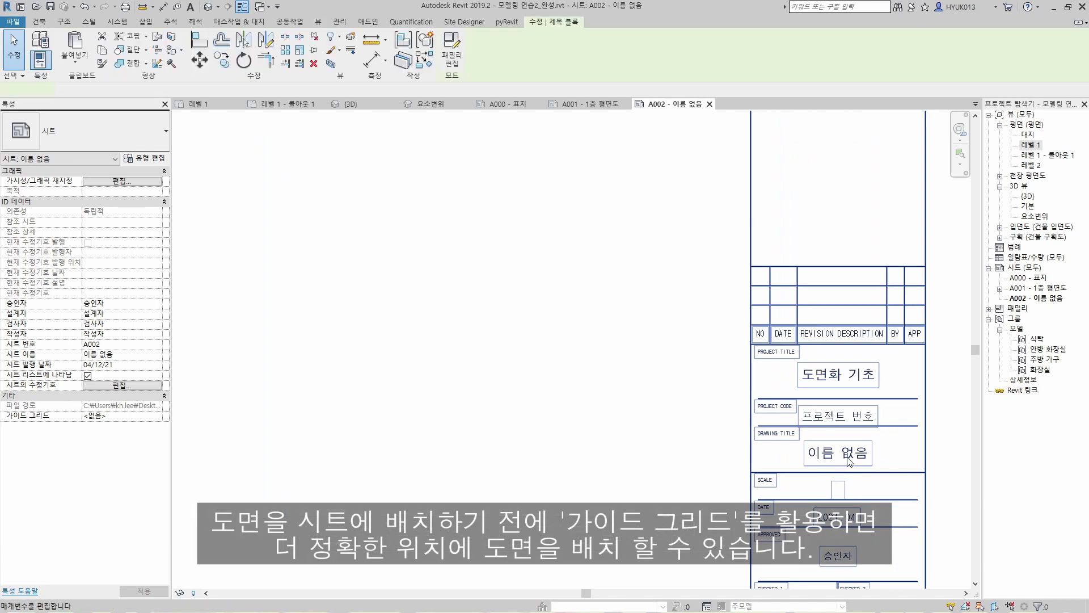
click(853, 458)
text(ㅇ)
text(입단면)
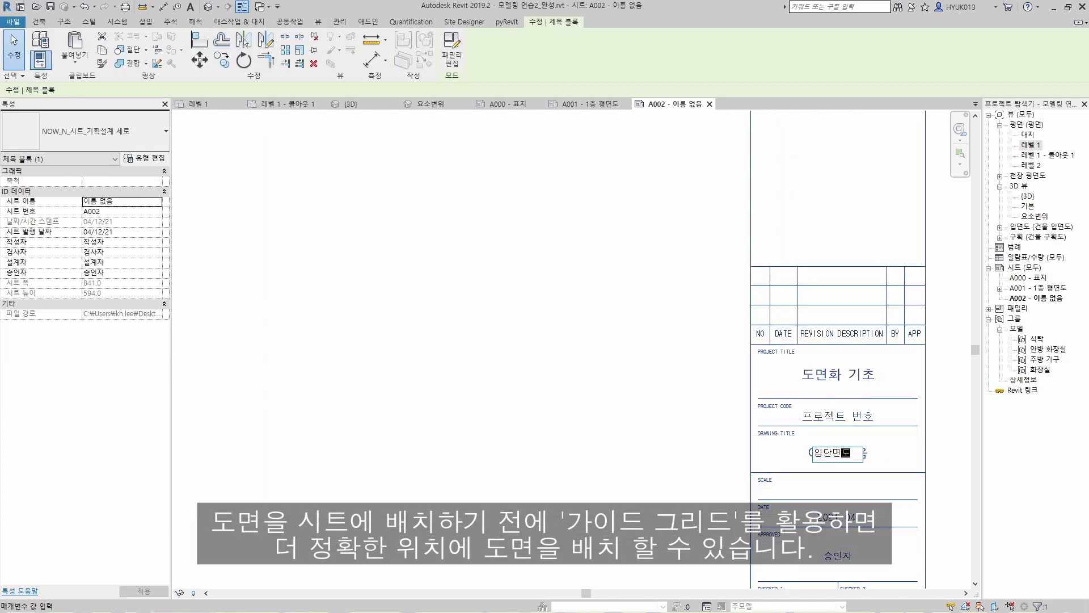
text(도)
click(620, 394)
click(620, 394)
scroll(624, 391, down, 3)
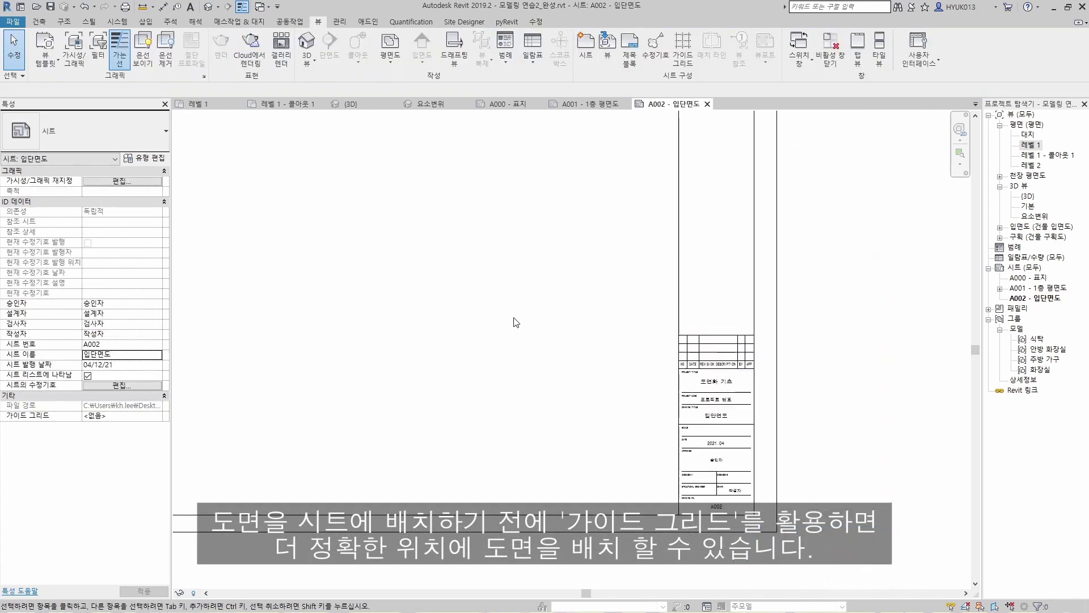
scroll(604, 364, down, 3)
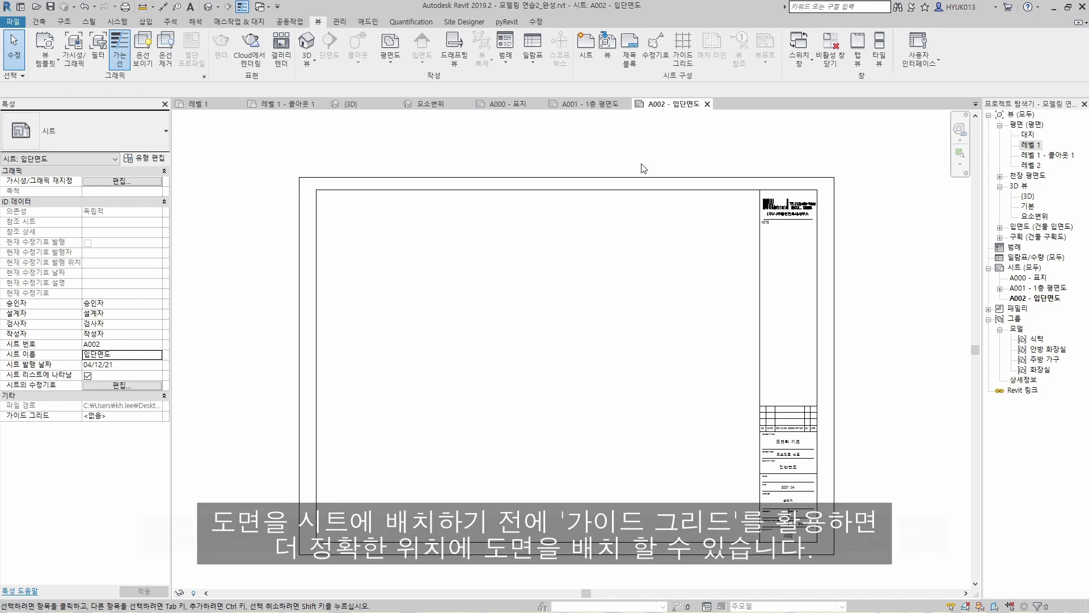
Create a guide grid named 가이드 그리드1 on the sheet and set its spacing to 50 mm.
click(683, 56)
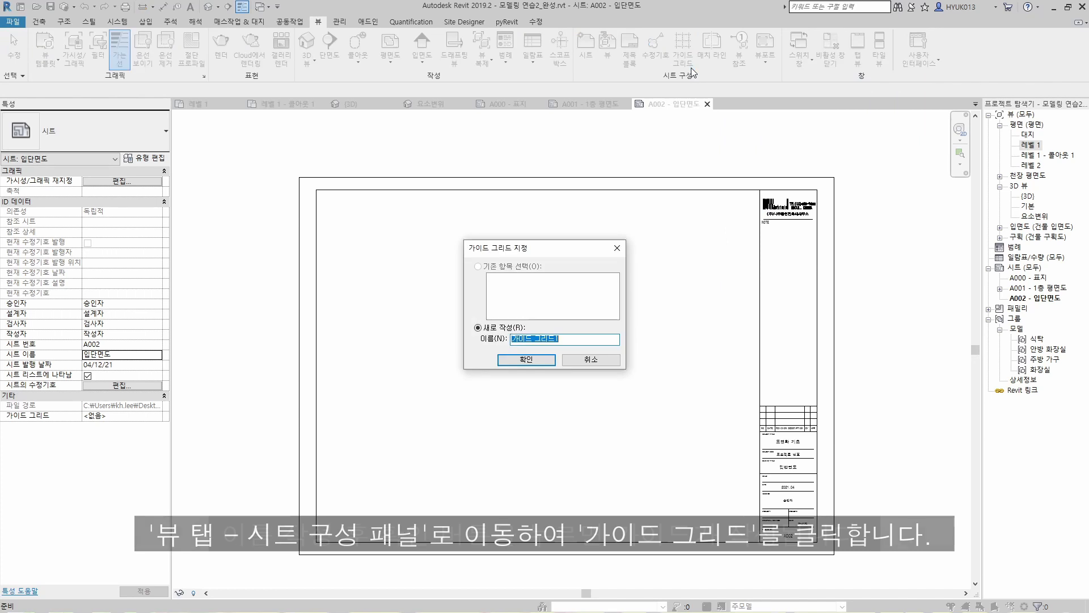
click(554, 358)
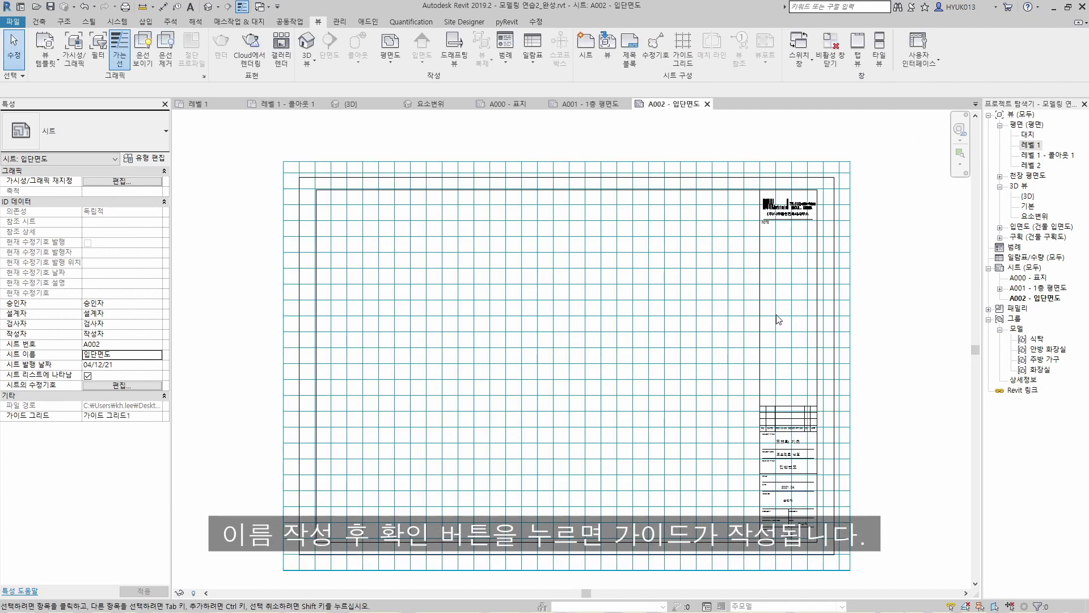
click(849, 316)
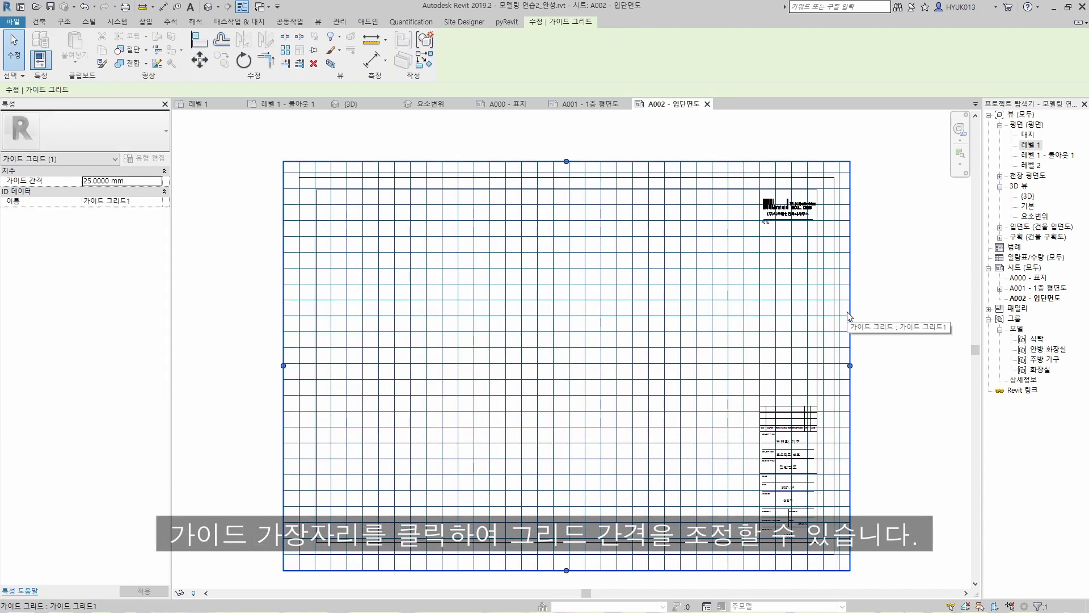
click(137, 182)
text(50)
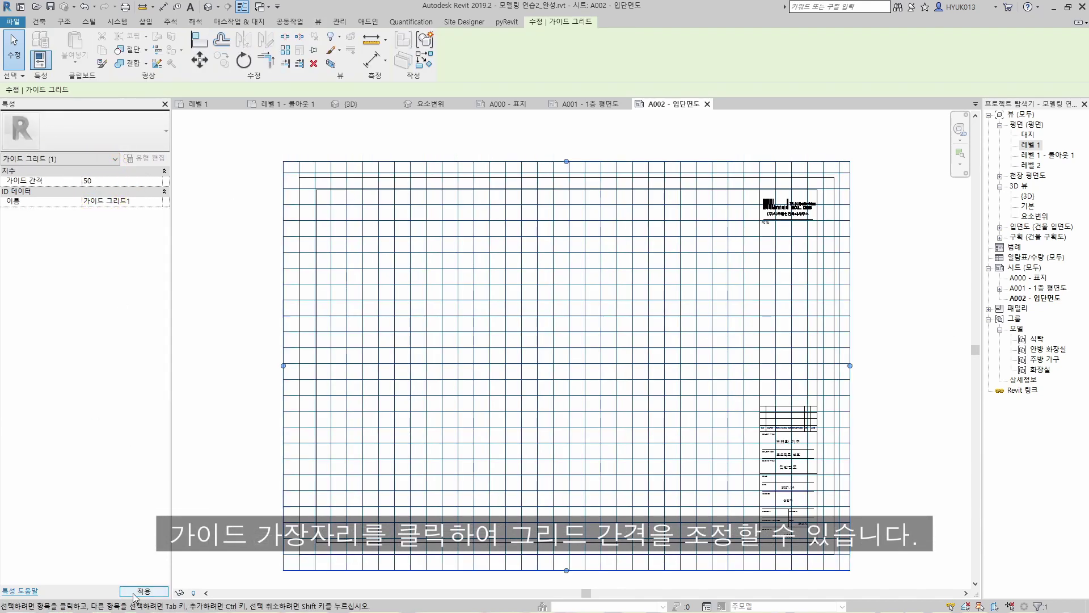
click(135, 593)
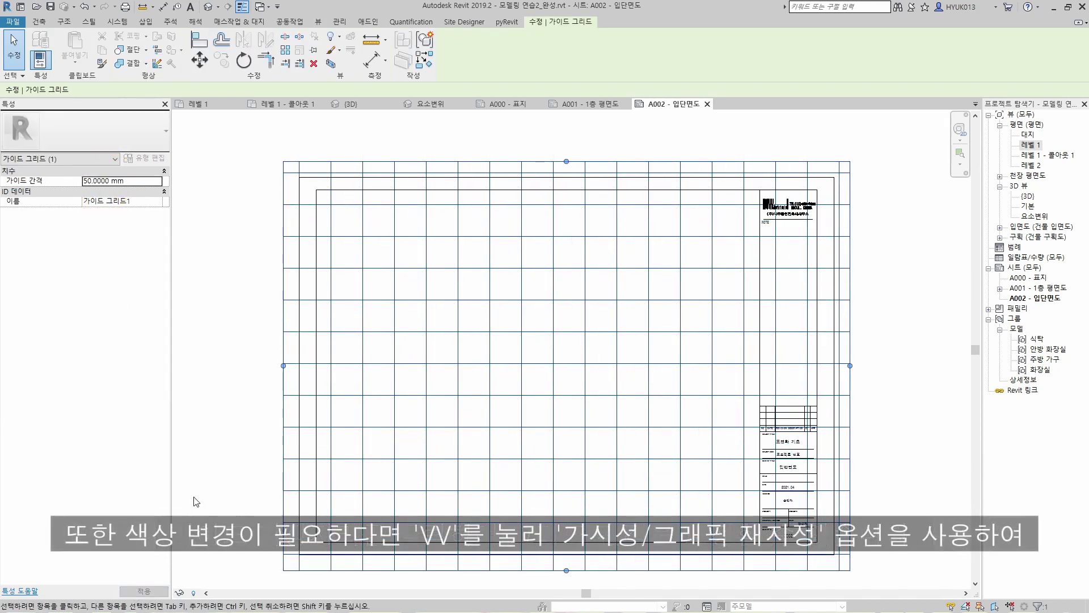
click(259, 490)
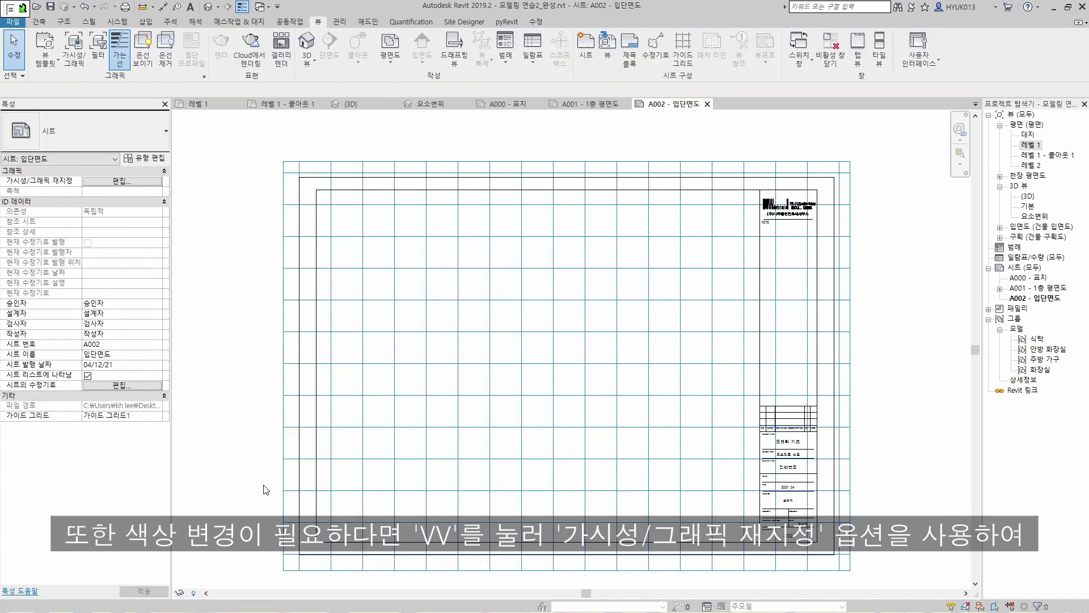
Change the guide grid's line colour to a lighter blue in the annotation object styles.
key(v)
key(v)
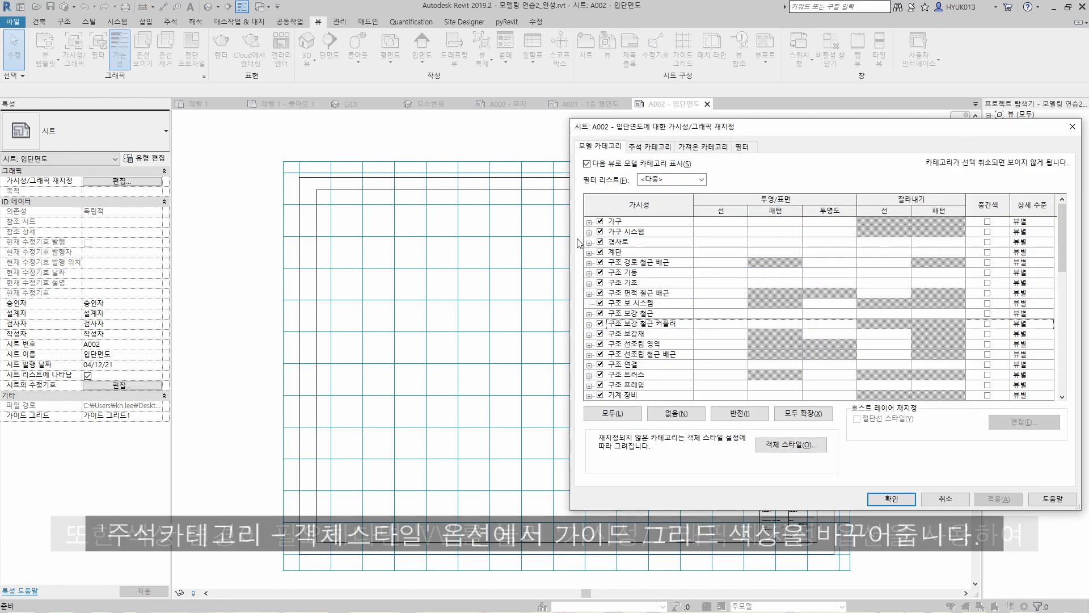
click(645, 147)
click(805, 446)
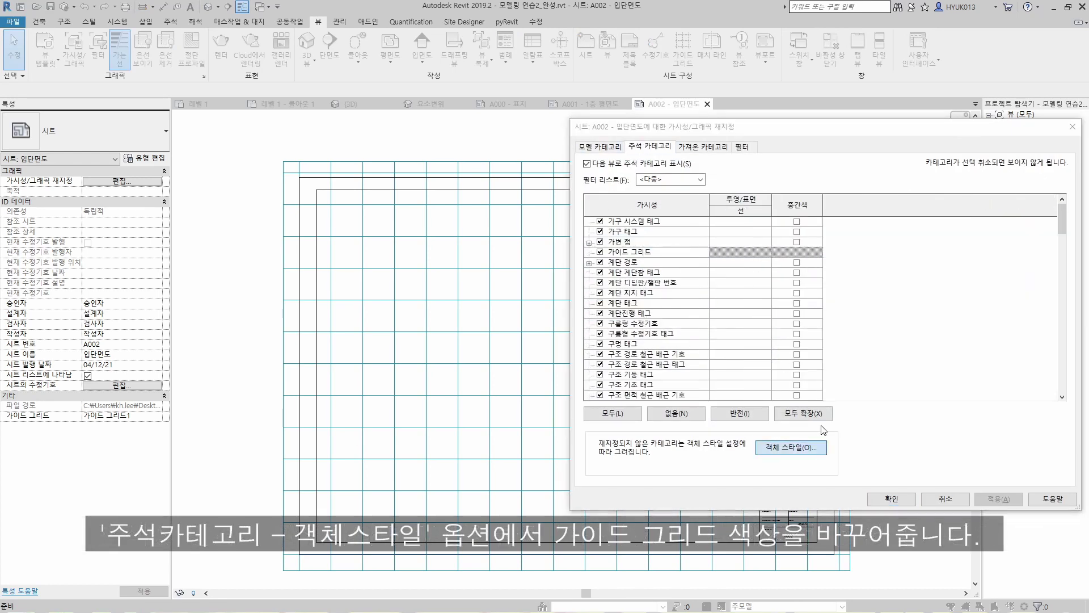
click(785, 230)
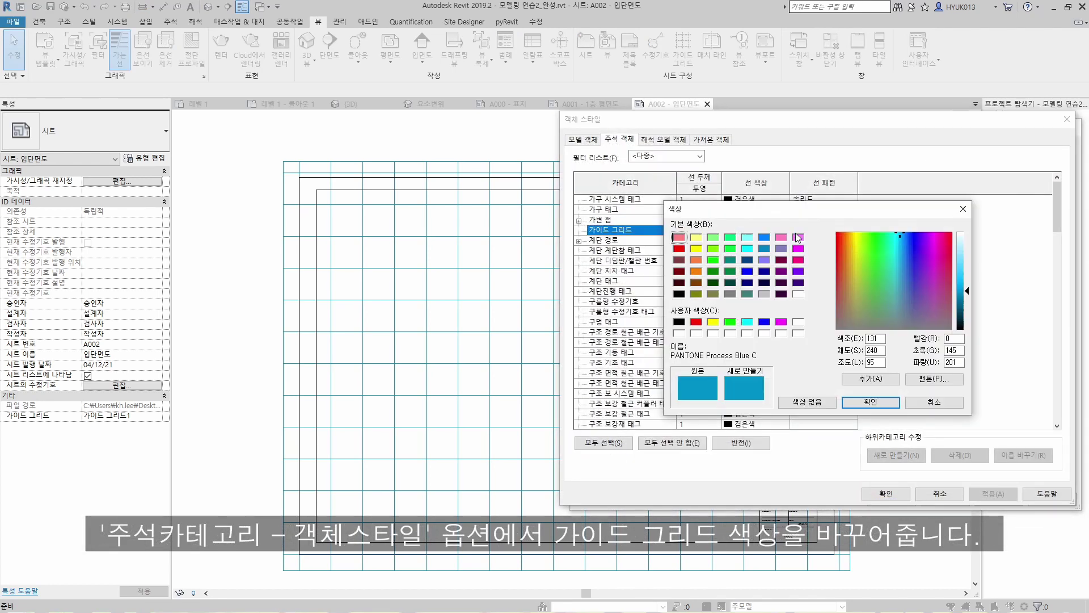
click(958, 270)
click(871, 401)
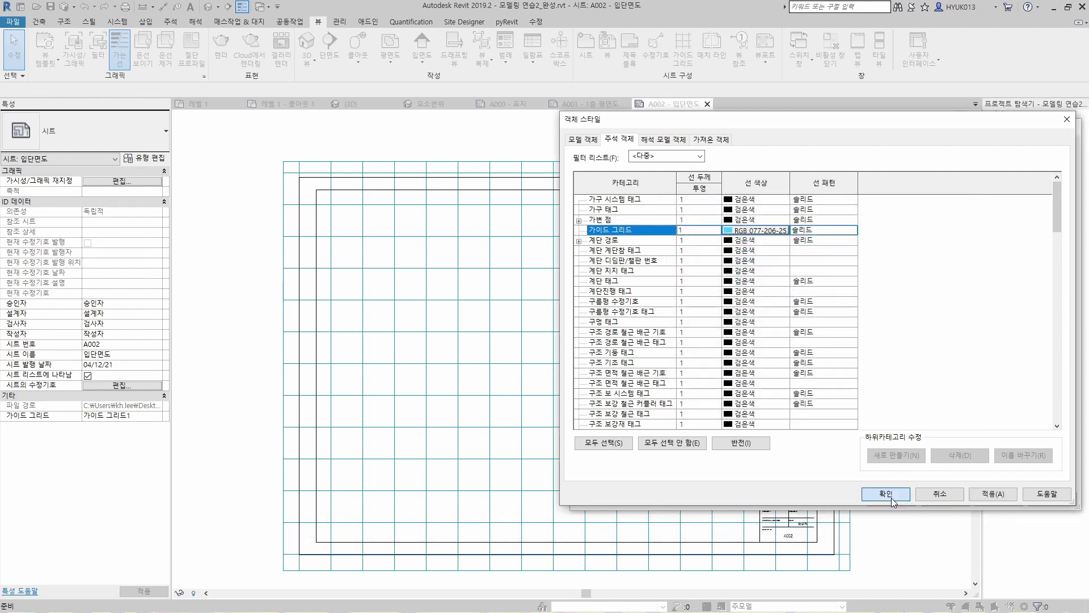
click(886, 493)
click(891, 499)
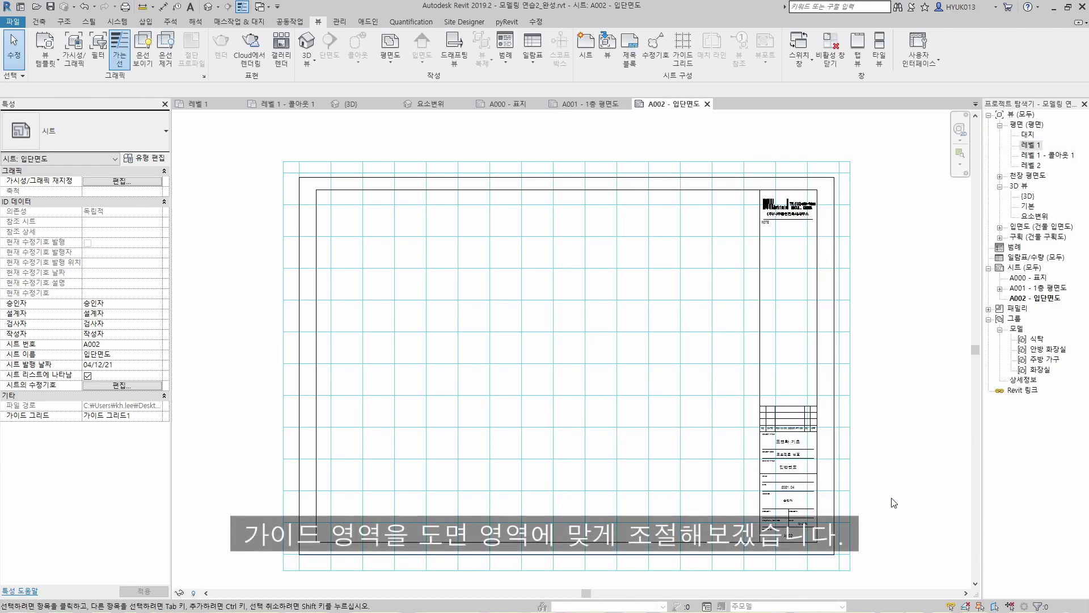
Fit all four edges of the guide grid to the sheet's drawing area, excluding the title block column.
click(850, 427)
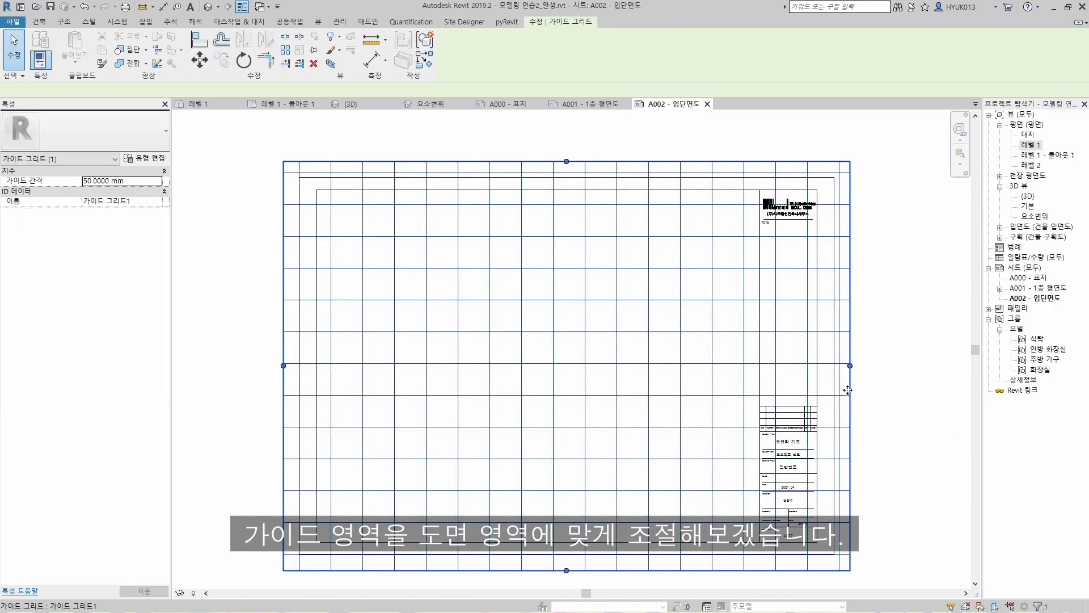
drag(849, 365, 759, 369)
drag(522, 570, 526, 545)
drag(283, 352, 316, 351)
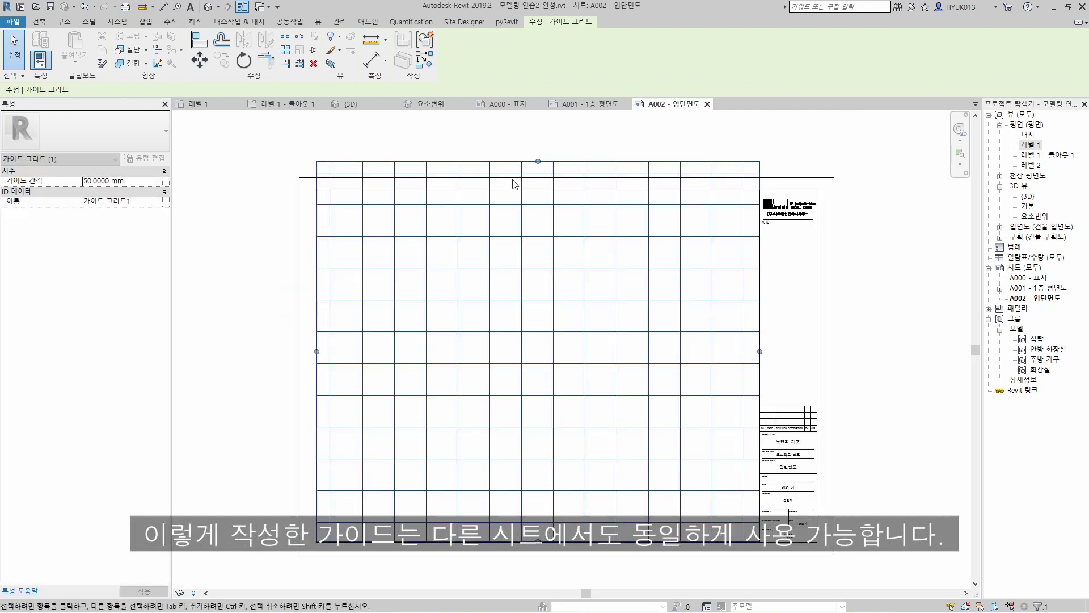
drag(537, 162, 536, 189)
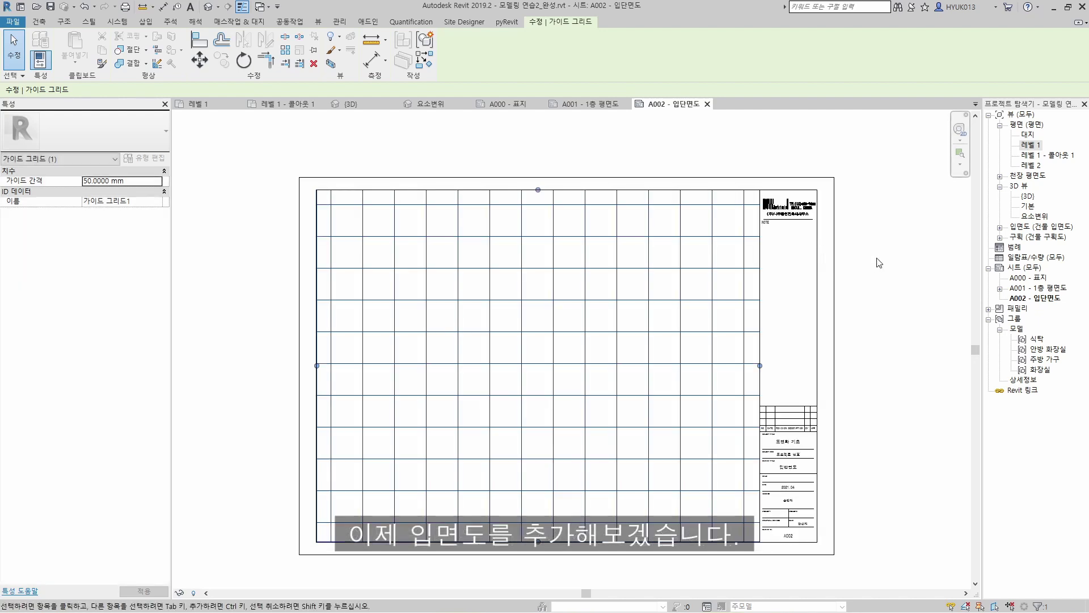
click(879, 262)
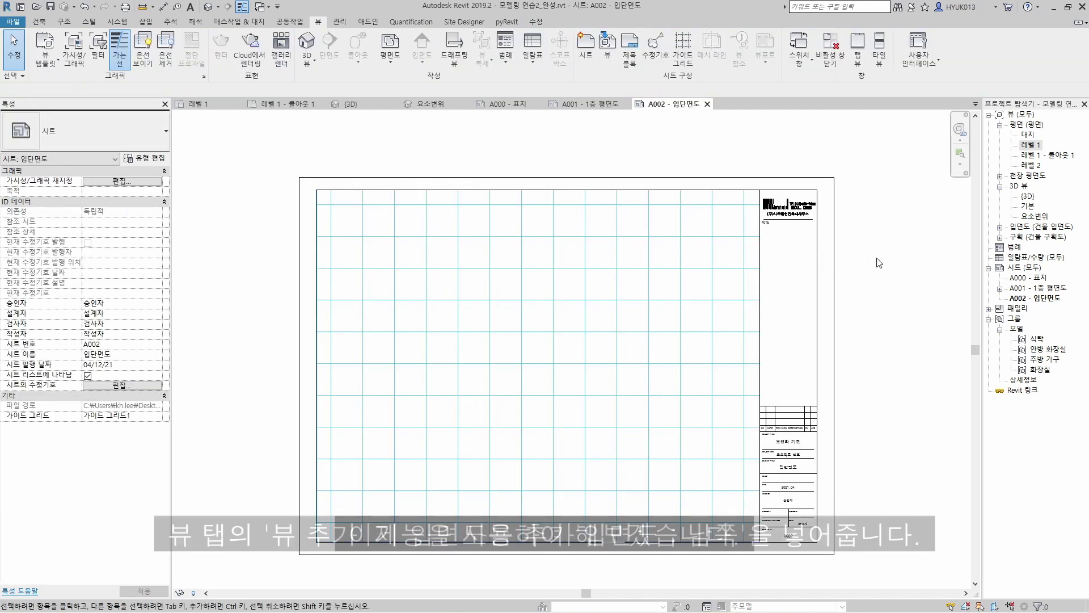
Place the 입면도: 남쪽 view in the upper part of the sheet and set its scale to 1 : 50.
click(610, 63)
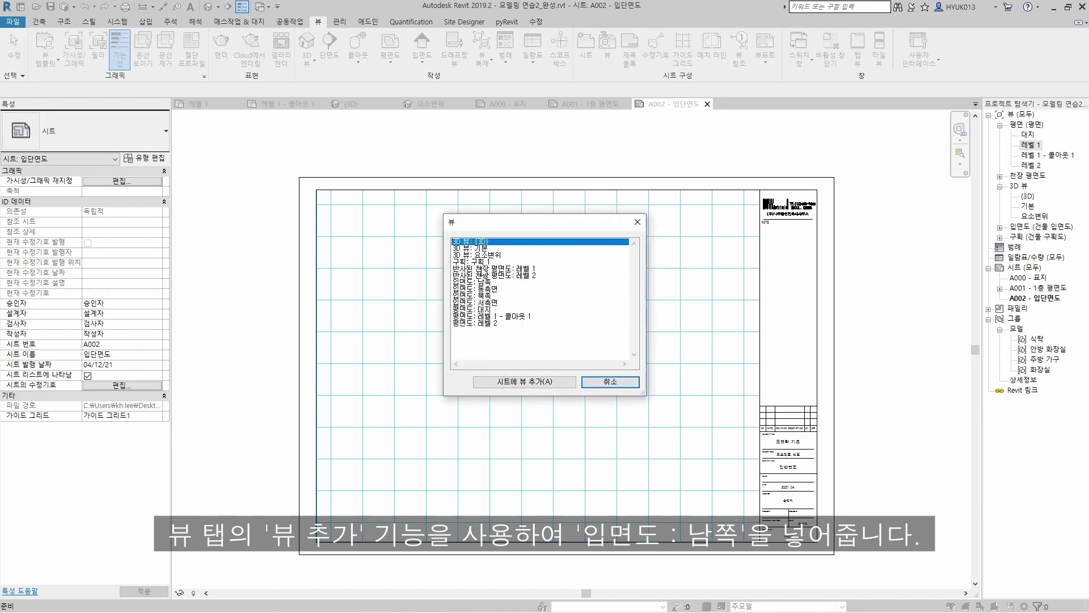
click(484, 282)
click(505, 385)
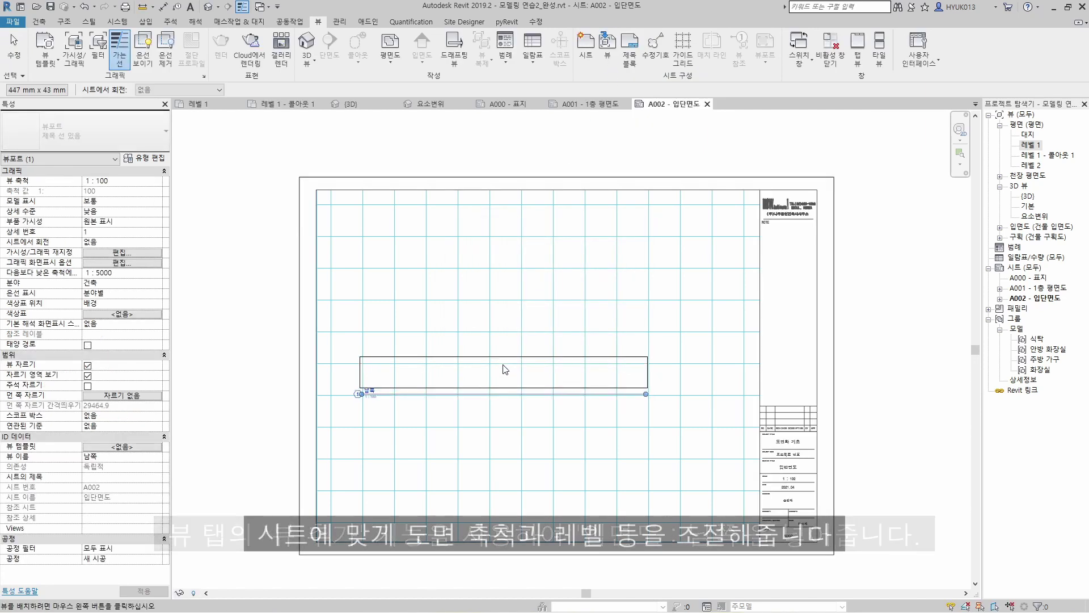
click(529, 267)
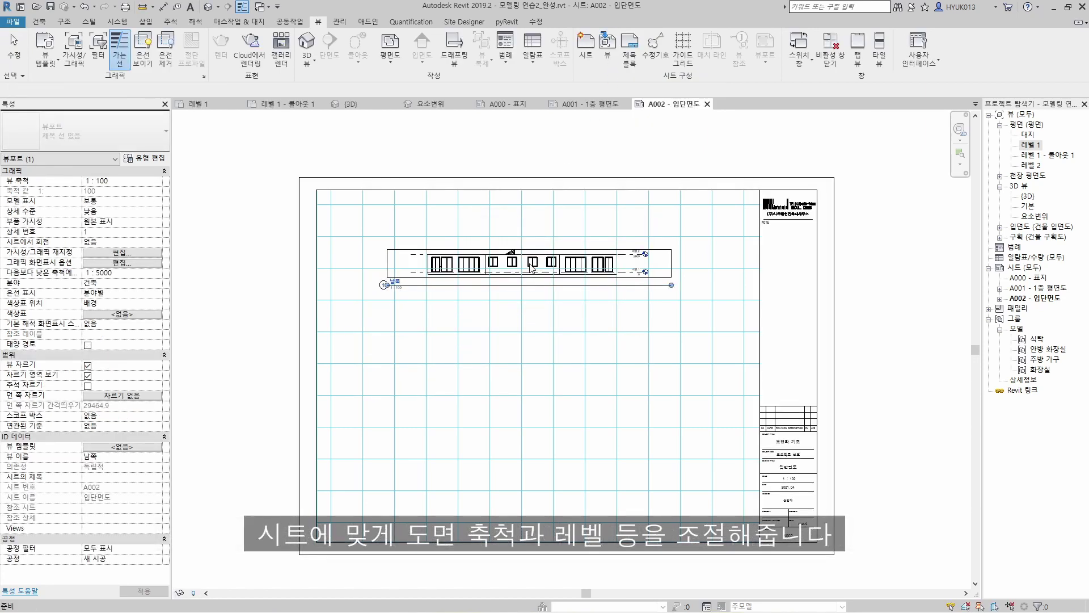
click(157, 180)
click(99, 225)
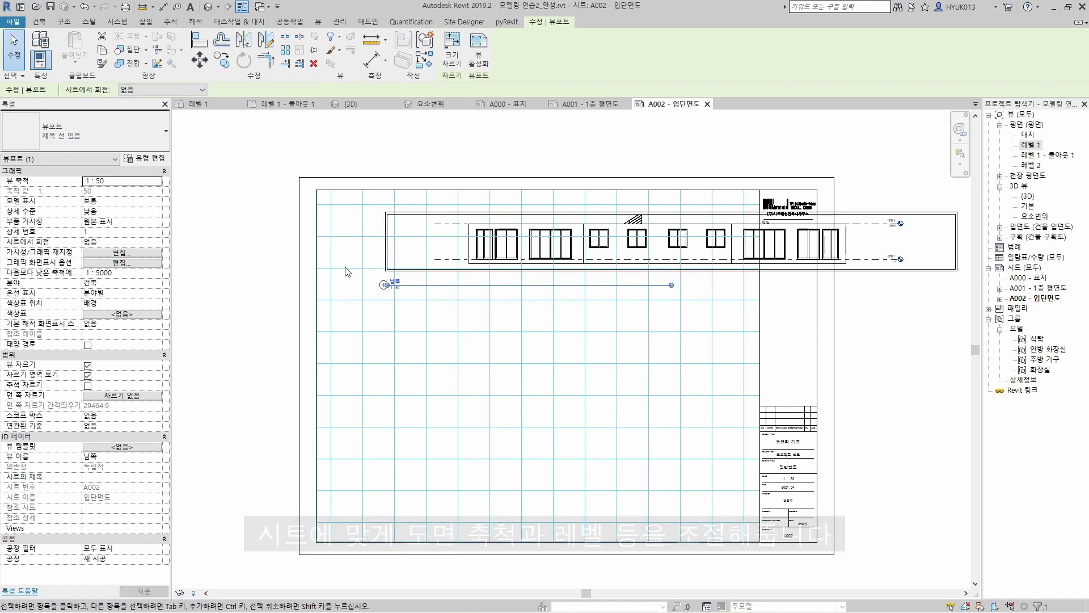
Move the south elevation viewport so the building lies within the guide grid area.
drag(478, 249, 383, 244)
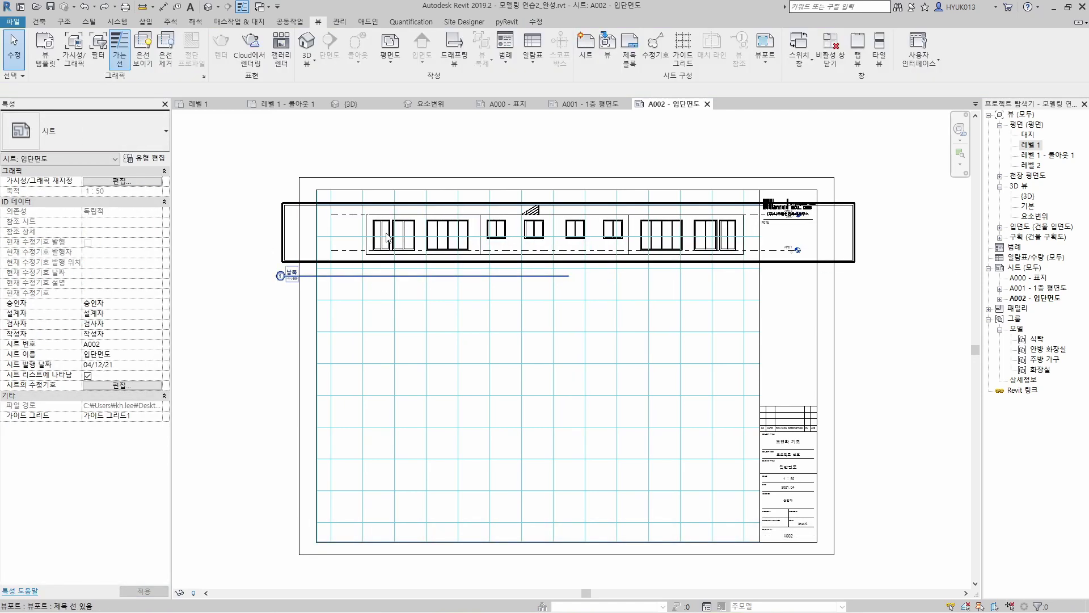
key(m)
key(v)
click(352, 276)
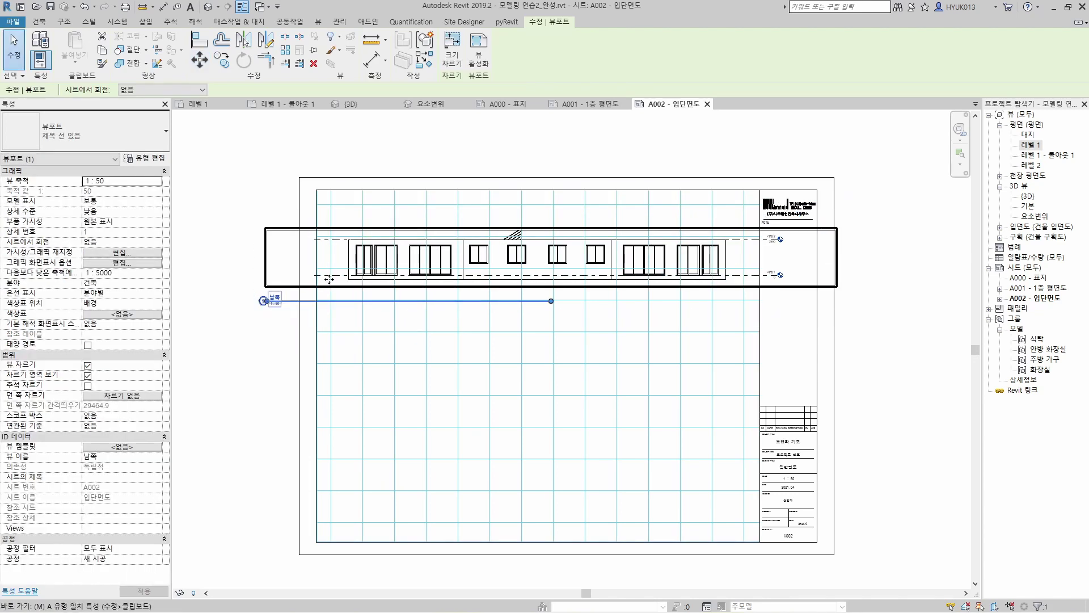
click(333, 299)
click(272, 219)
Activate the south elevation, shorten the left ends of its level lines toward the building, and deactivate it.
scroll(355, 273, up, 2)
double_click(353, 273)
click(323, 258)
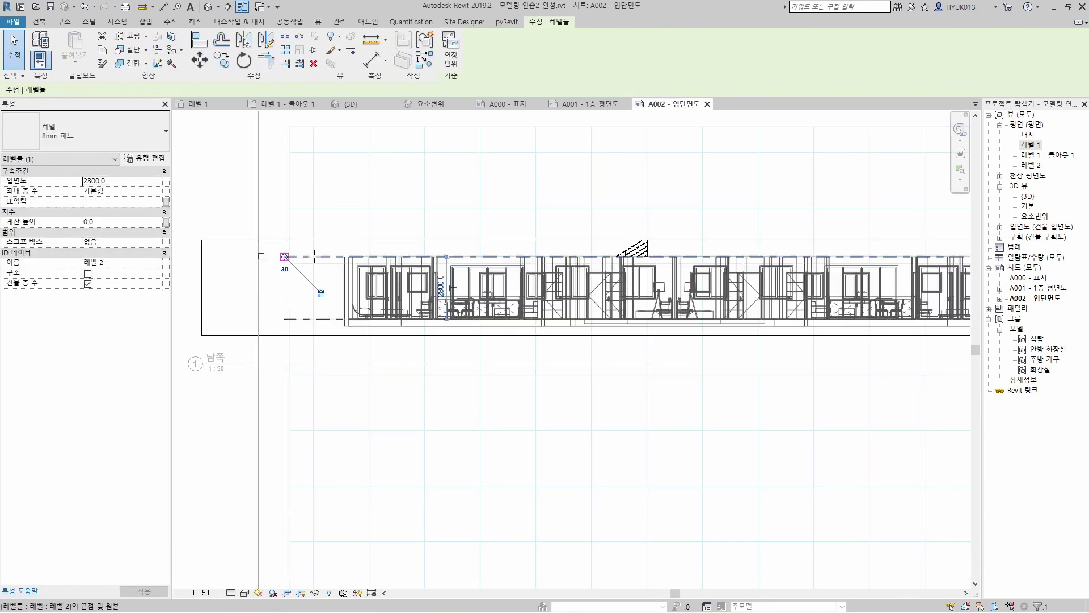
drag(285, 256, 315, 257)
click(295, 307)
double_click(316, 235)
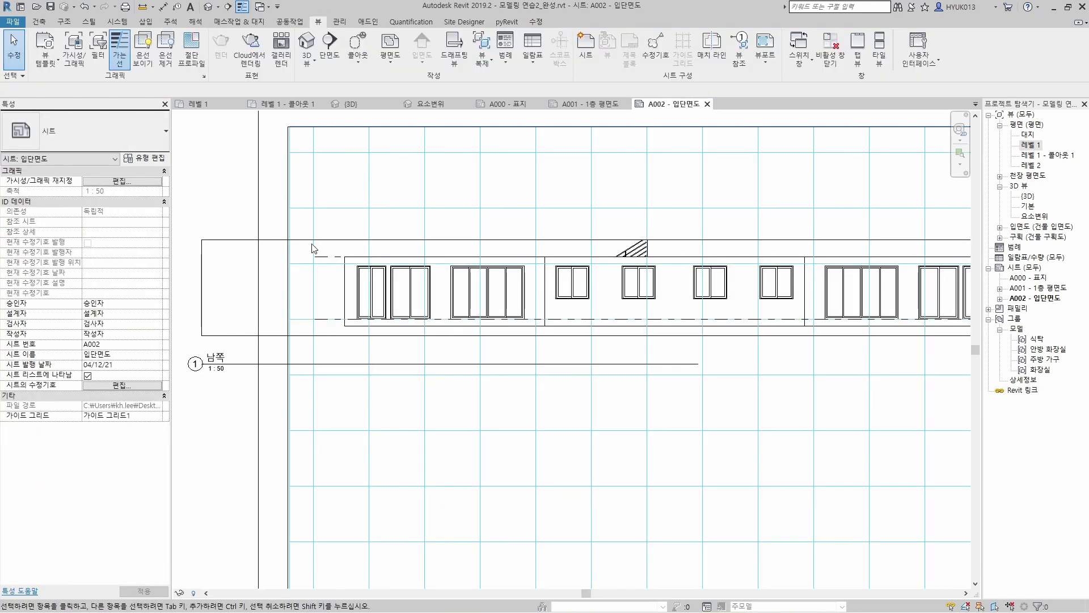
Move the south elevation viewport so the left end of the lower level line meets a guide grid intersection.
click(354, 324)
key(m)
key(v)
click(316, 320)
click(313, 321)
scroll(367, 304, down, 2)
click(808, 320)
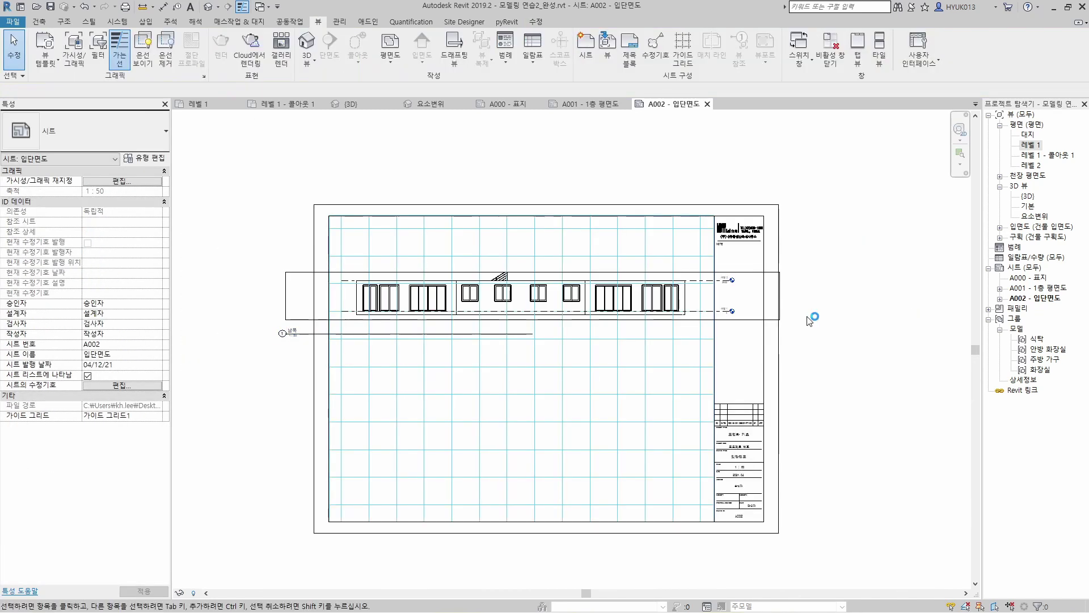
Activate the south elevation, pull the level heads inside the drawing area beside the title block, and deactivate it.
double_click(703, 313)
scroll(702, 302, up, 3)
click(705, 317)
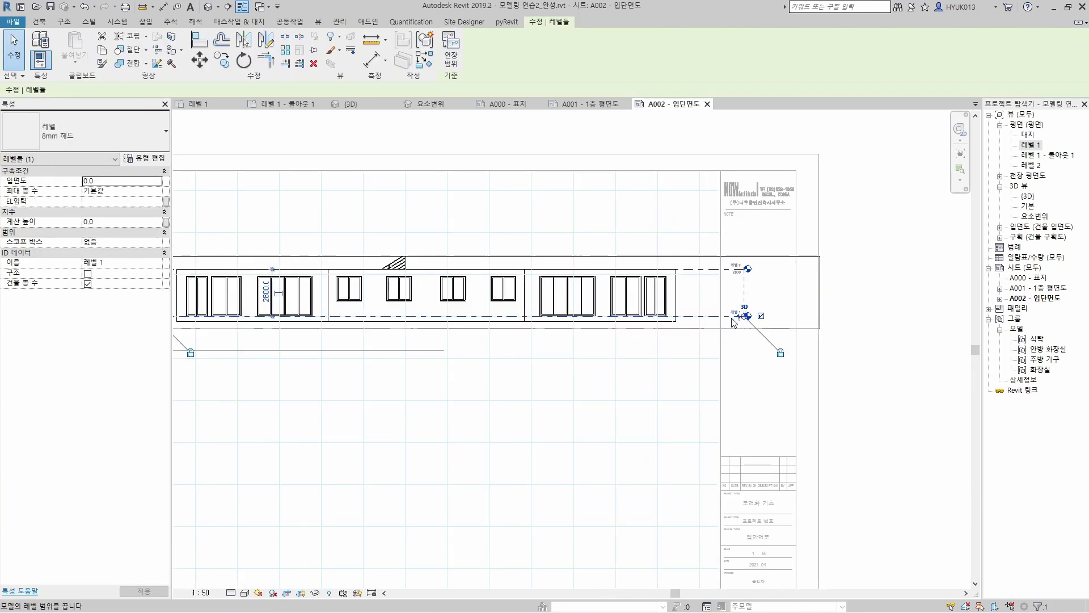
drag(744, 316, 702, 316)
double_click(703, 397)
scroll(862, 309, down, 3)
Hide the south elevation's crop region, then shorten its title line and centre the title below the drawing.
click(730, 307)
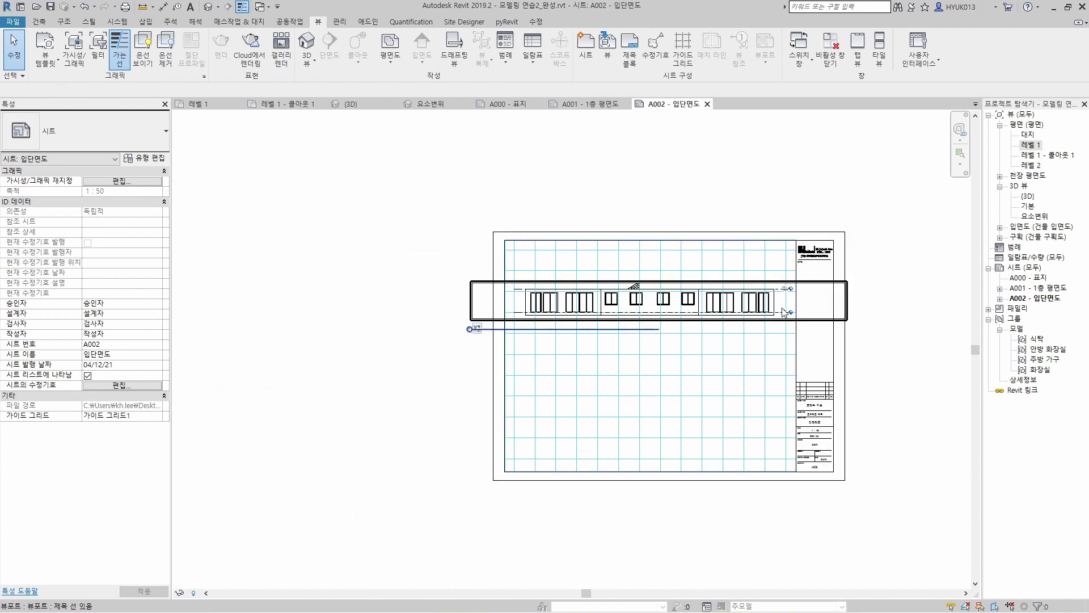
click(384, 379)
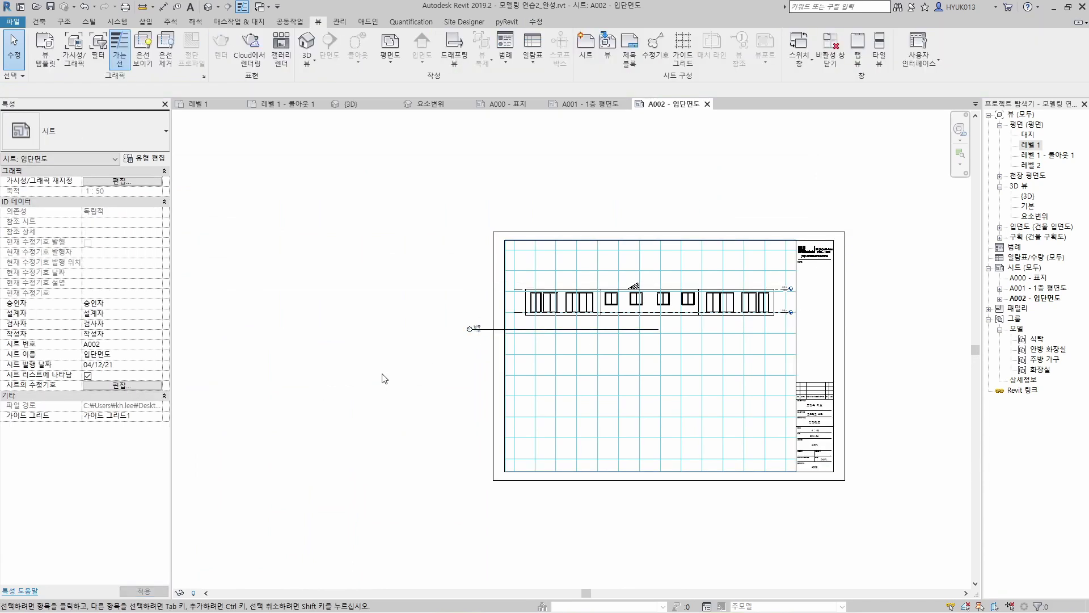
click(590, 328)
drag(590, 328, 659, 327)
click(390, 328)
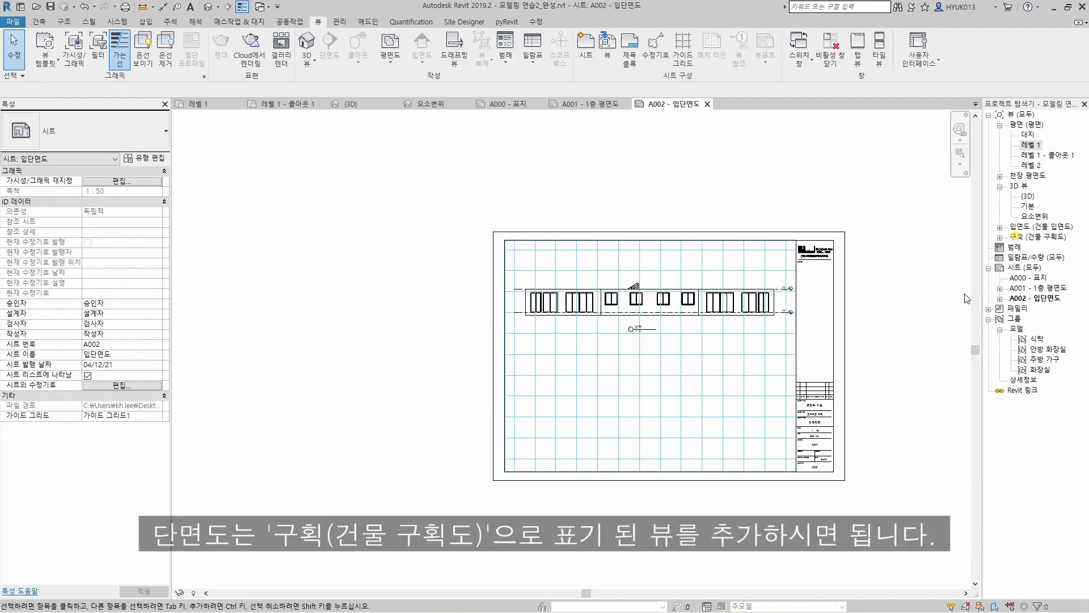
Place the 구획 1 section view in the lower part of the sheet and choose 1 : 50 as its scale.
click(1000, 238)
click(1030, 247)
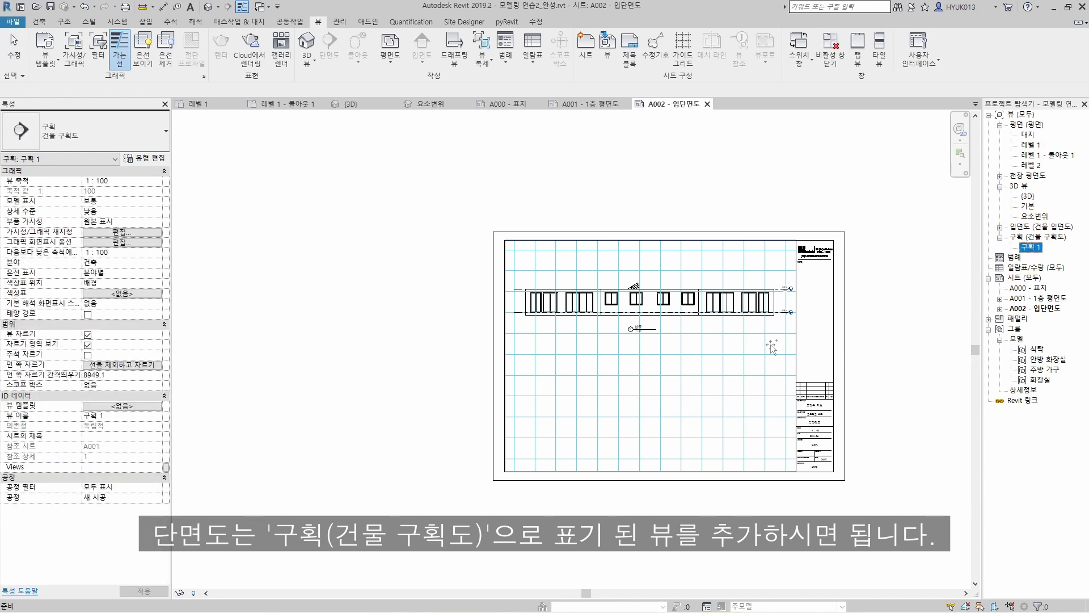
drag(1029, 247, 632, 390)
click(626, 388)
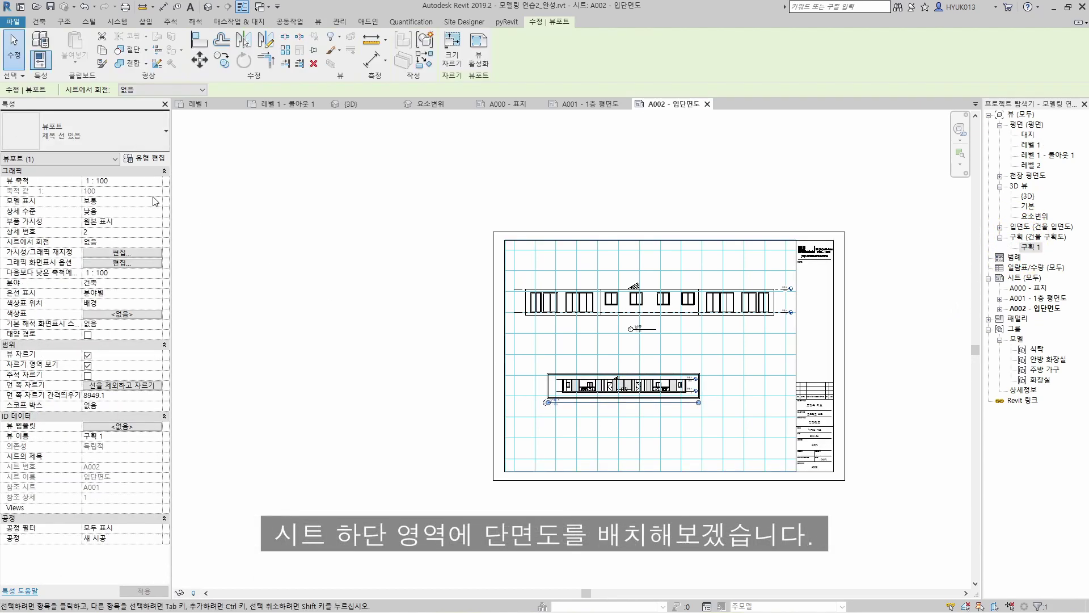
click(157, 181)
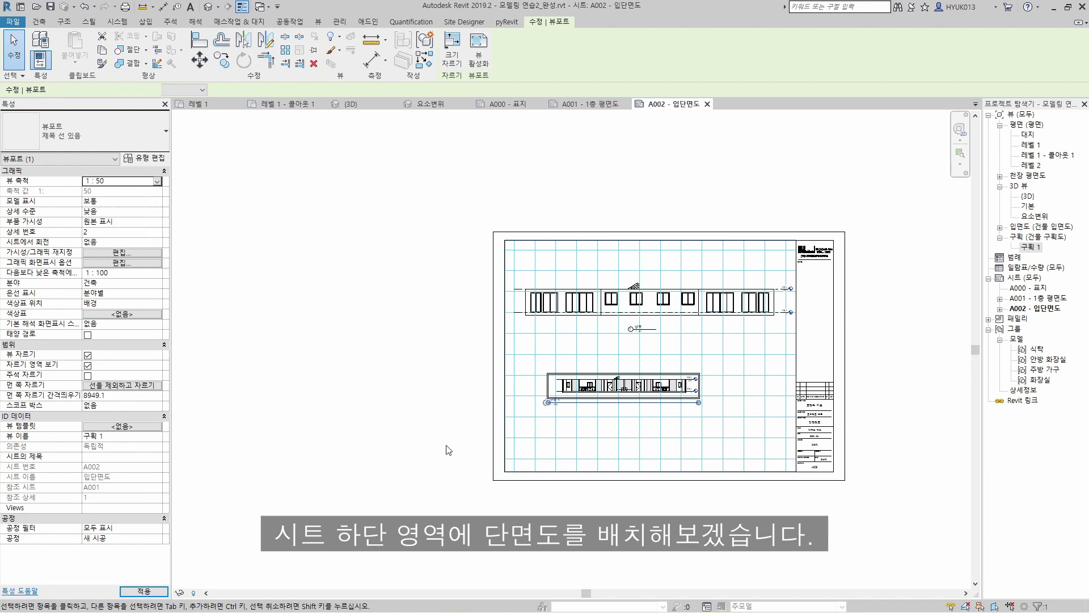
Move the 구획 1 section viewport to a guide grid intersection so the section lines up directly below the south elevation.
key(m)
key(v)
scroll(562, 386, up, 3)
click(574, 392)
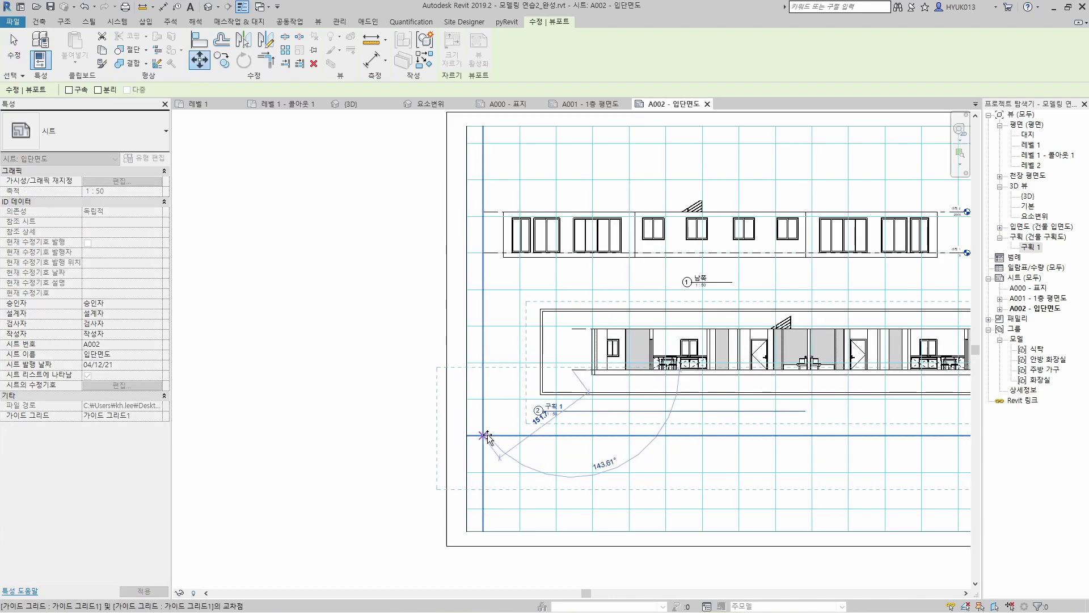
click(486, 435)
Shorten the section's title line, centre the title below the drawing, and hide the section's crop region.
scroll(397, 443, down, 5)
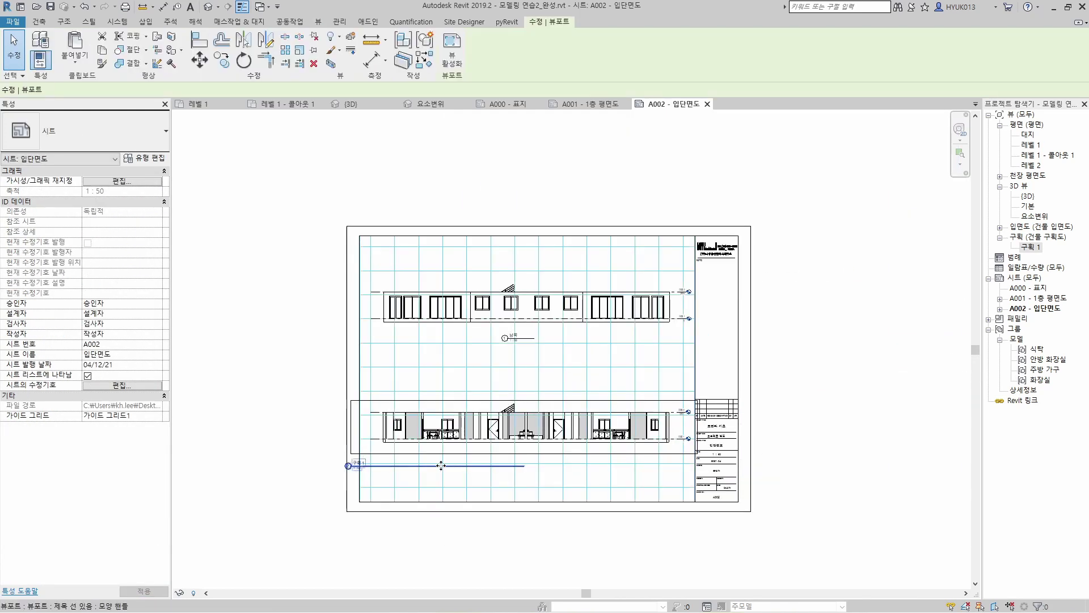
click(441, 465)
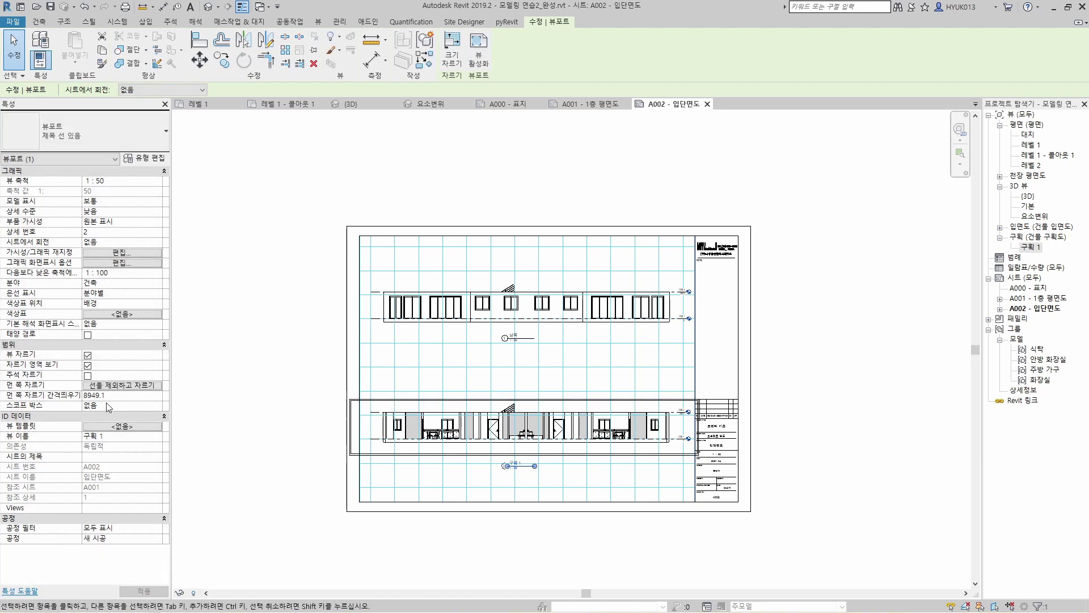
click(236, 462)
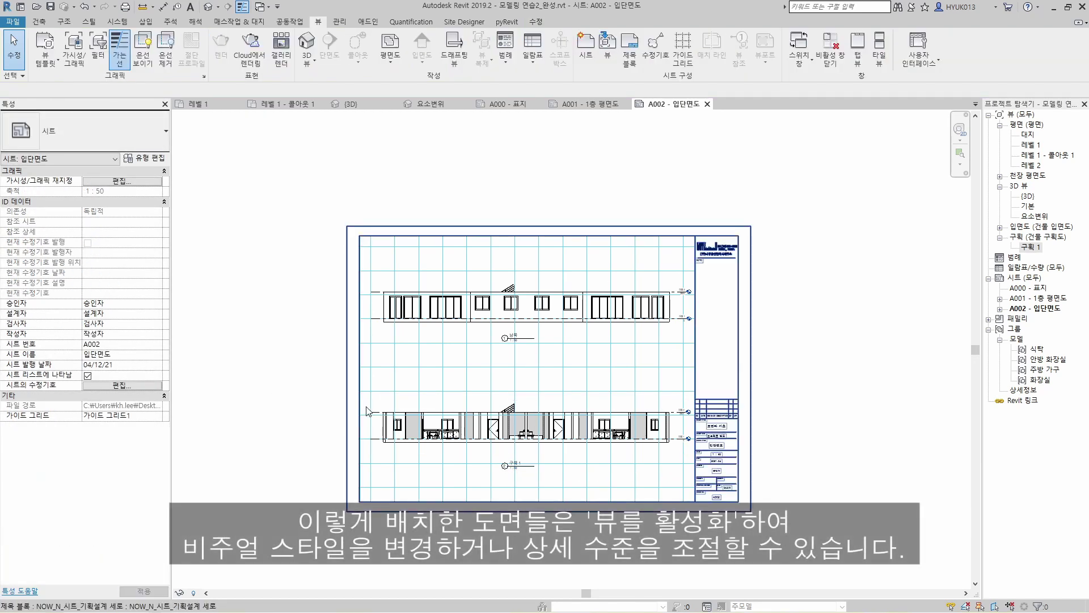
Activate the south elevation on the sheet, set its detail level to 높음, and give it a coloured visual style.
scroll(422, 358, up, 2)
double_click(494, 295)
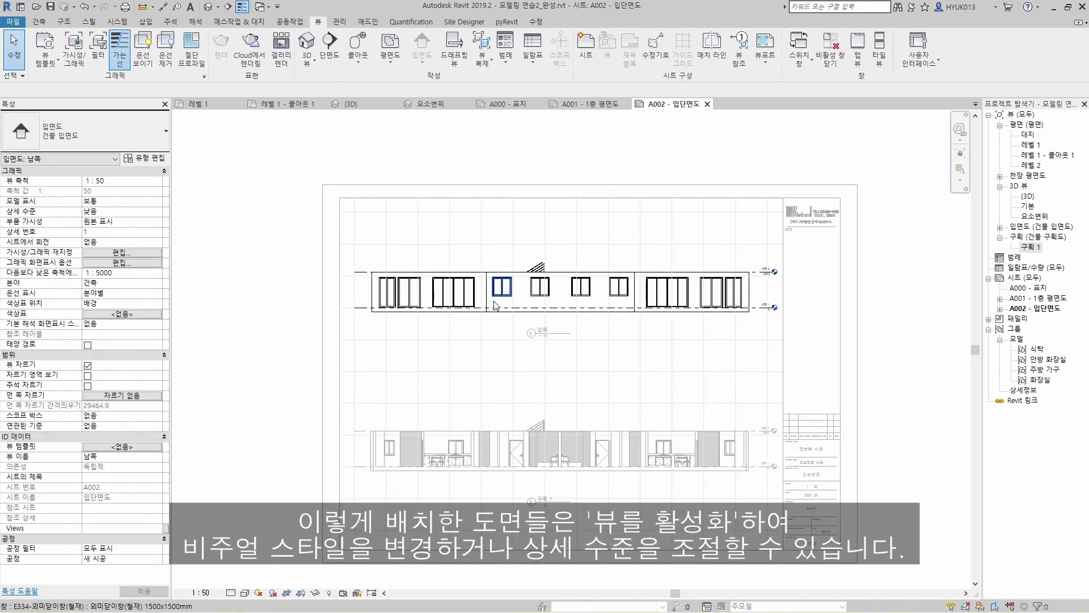
click(232, 593)
click(245, 593)
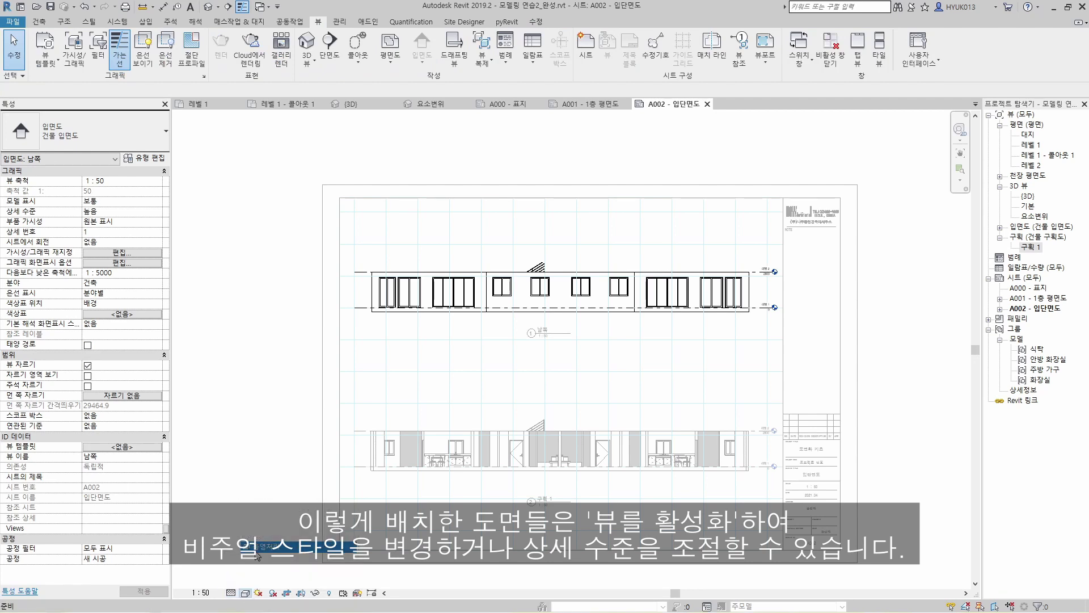
click(272, 547)
Activate the 구획 1 section, give it a coloured visual style, and deactivate the view.
double_click(464, 471)
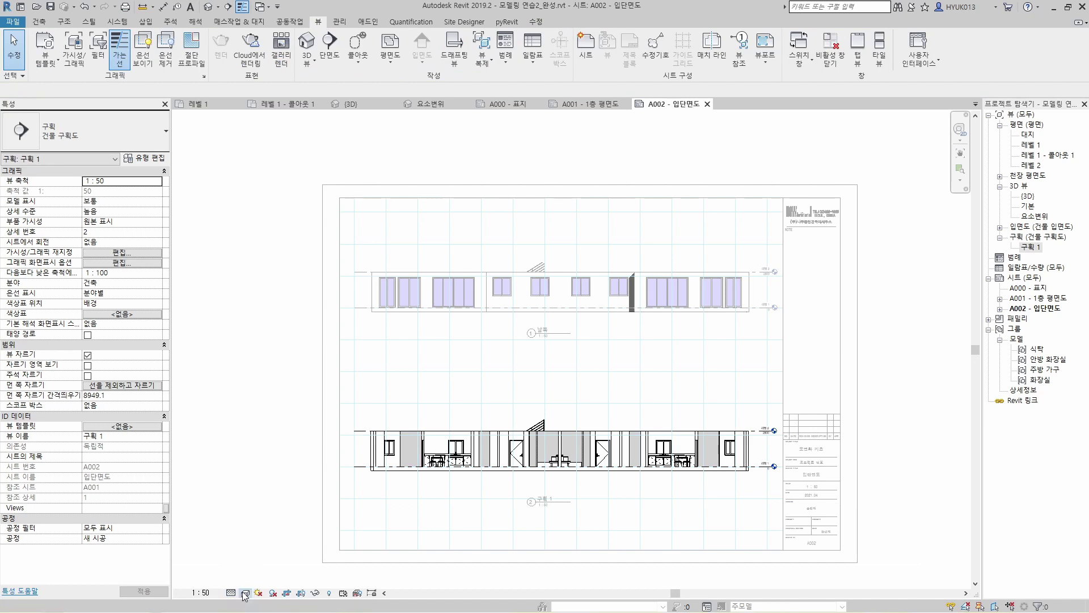
click(245, 593)
click(272, 560)
double_click(236, 520)
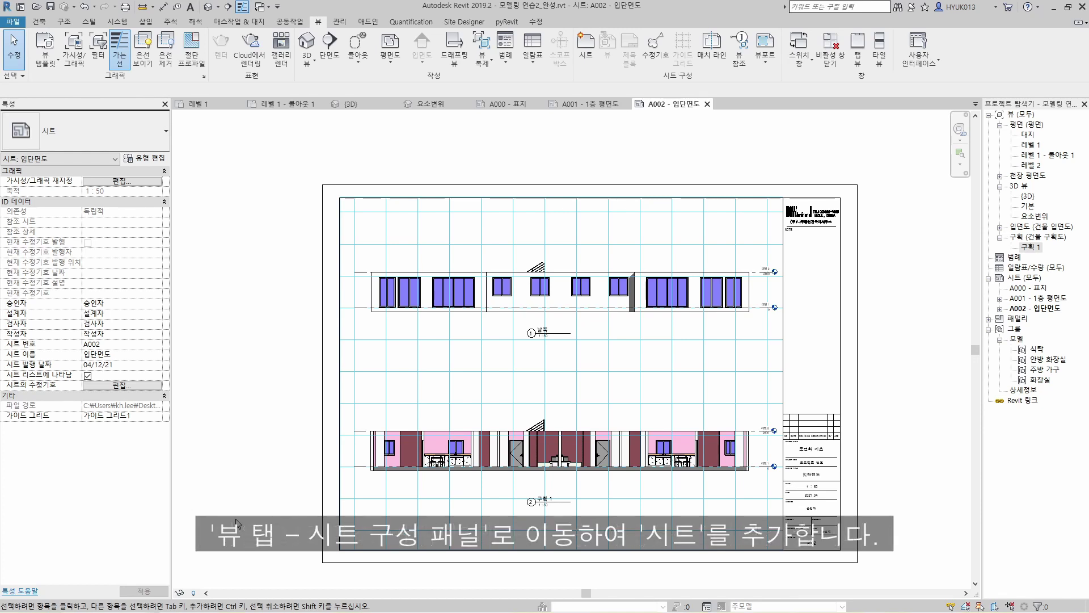
Create sheet A003 with the NOW_N_시트_기획설계 세로 title block and rename it 기타.
click(583, 68)
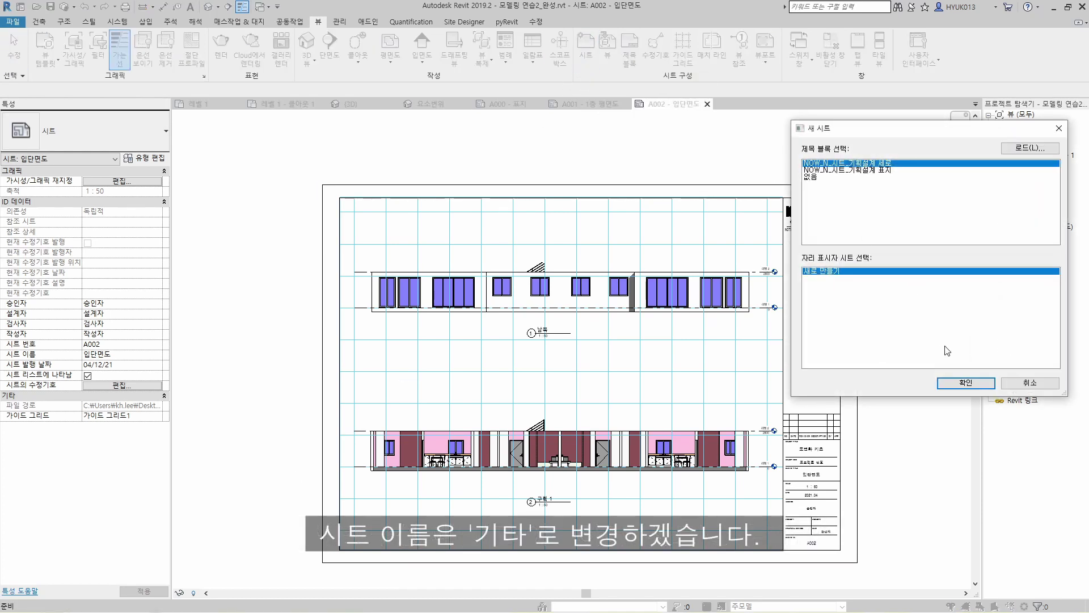
click(967, 384)
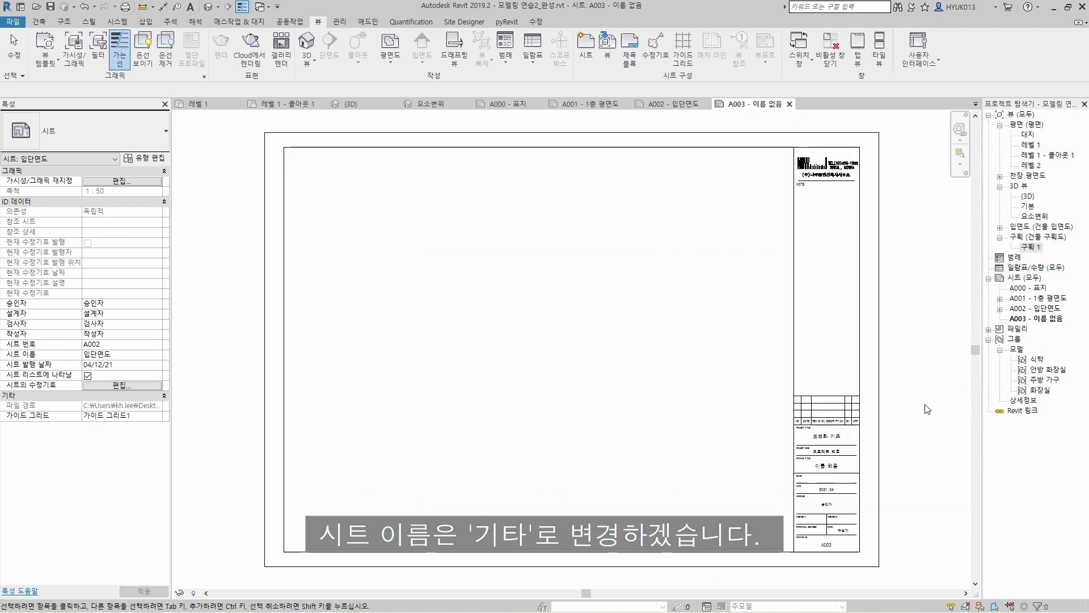
right_click(1041, 324)
click(997, 461)
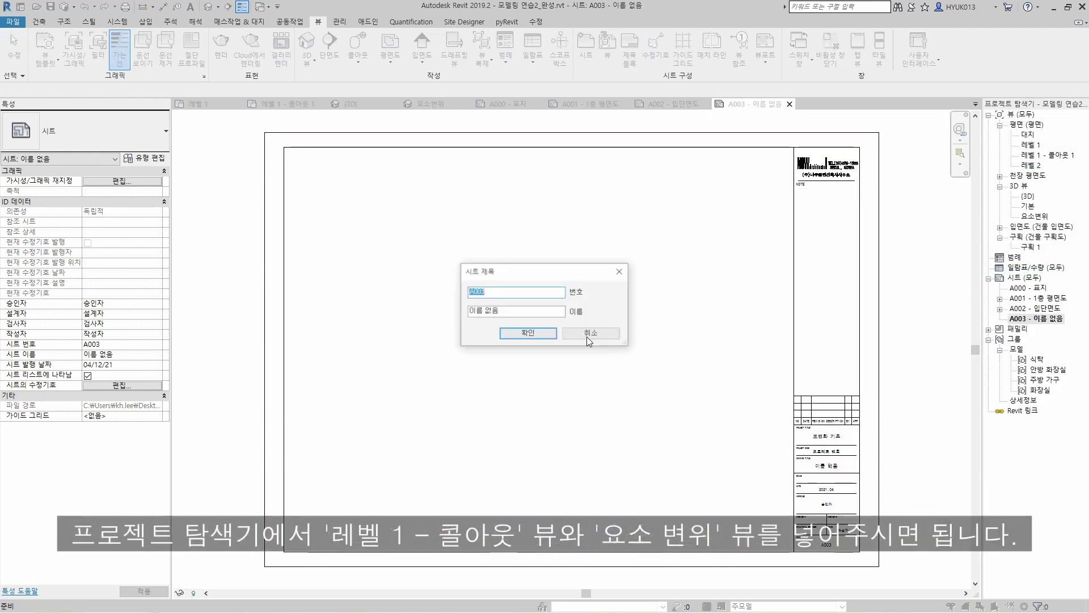
text(기)
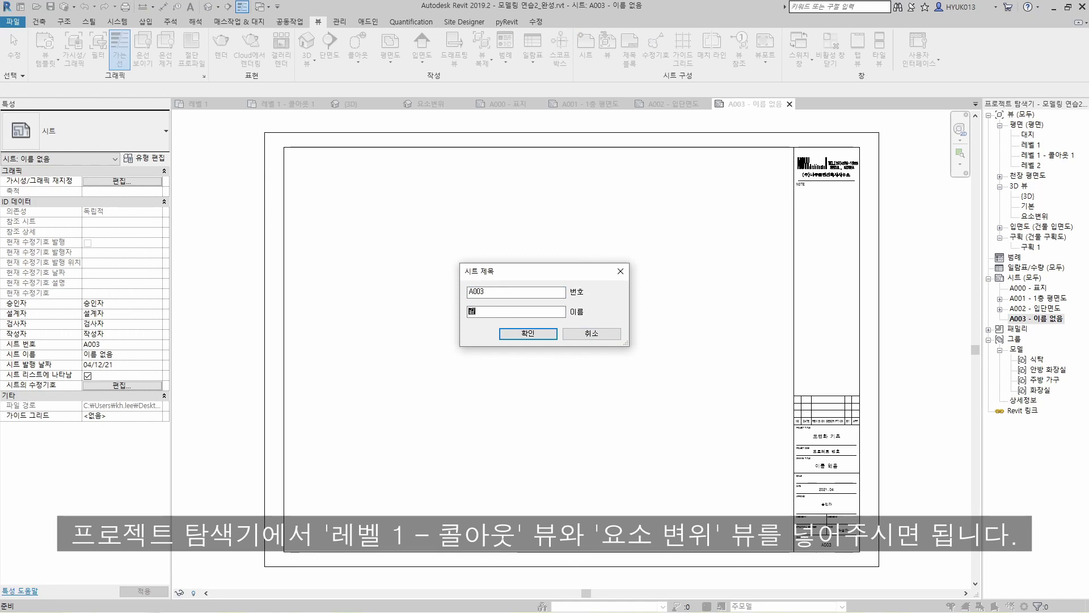
text(타)
key(Return)
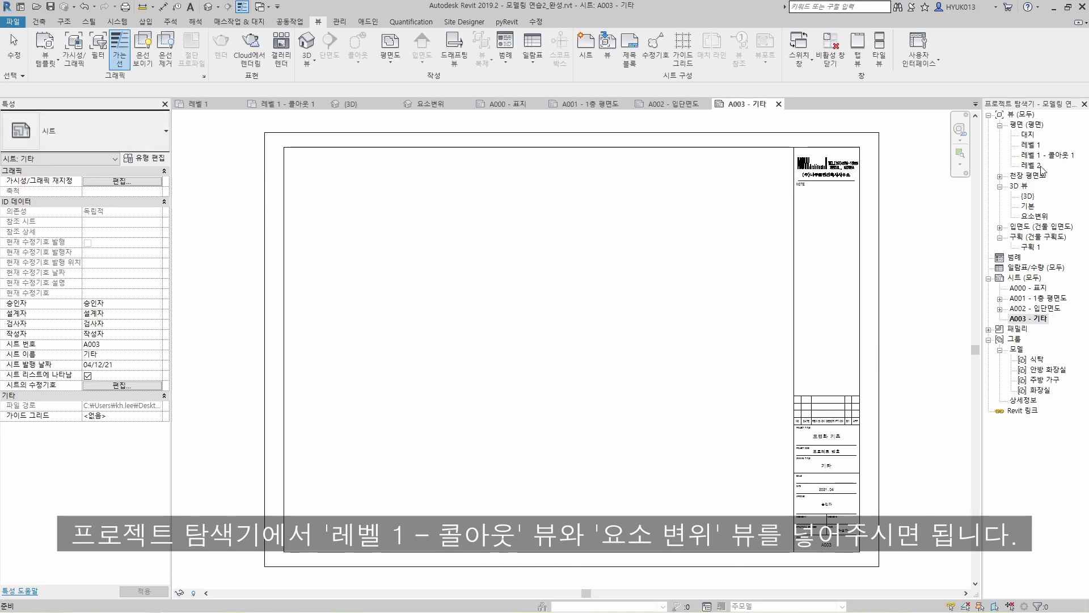
Place the 레벨 1 - 콜아웃 1 view in the sheet's upper right area beside the title block and set its scale to 1 : 20.
drag(1047, 155, 815, 207)
click(698, 235)
click(147, 180)
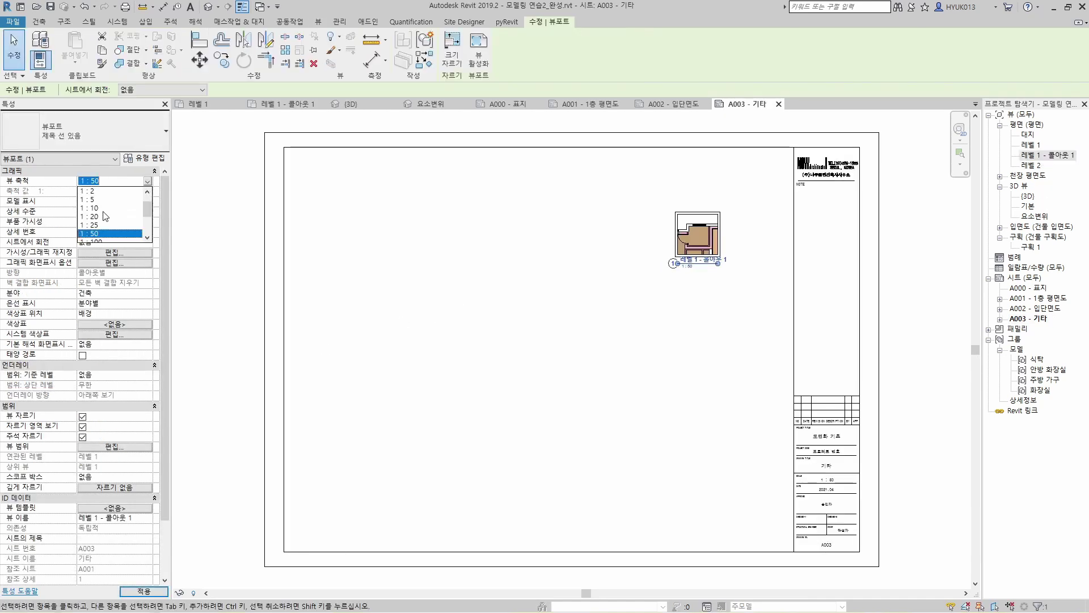
click(106, 216)
Shorten the callout's title line and position the title centrally below the callout drawing.
click(768, 298)
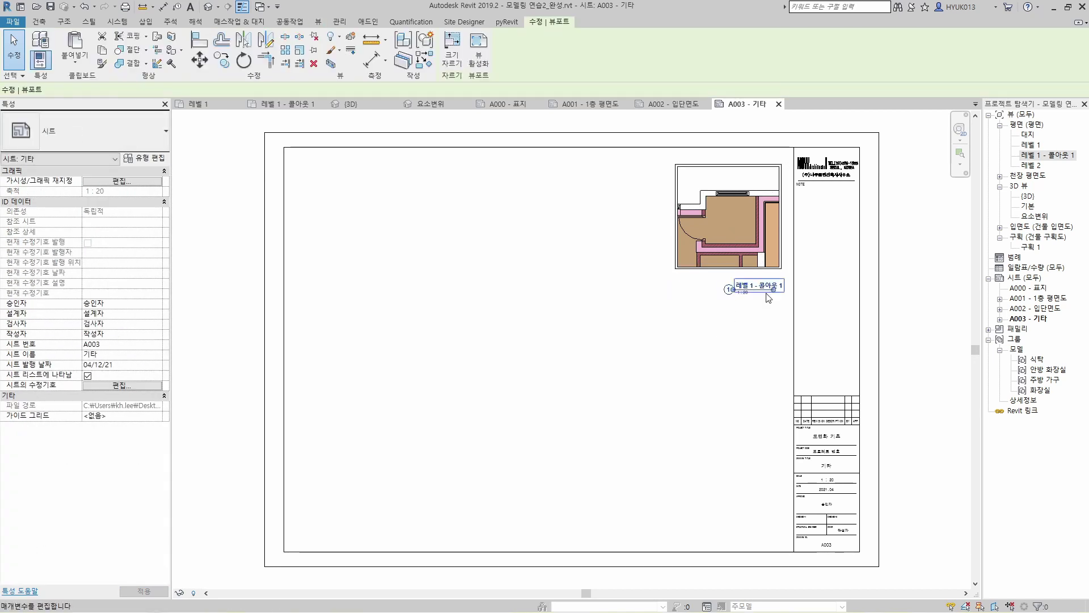
click(768, 313)
double_click(762, 293)
key(Escape)
key(Escape)
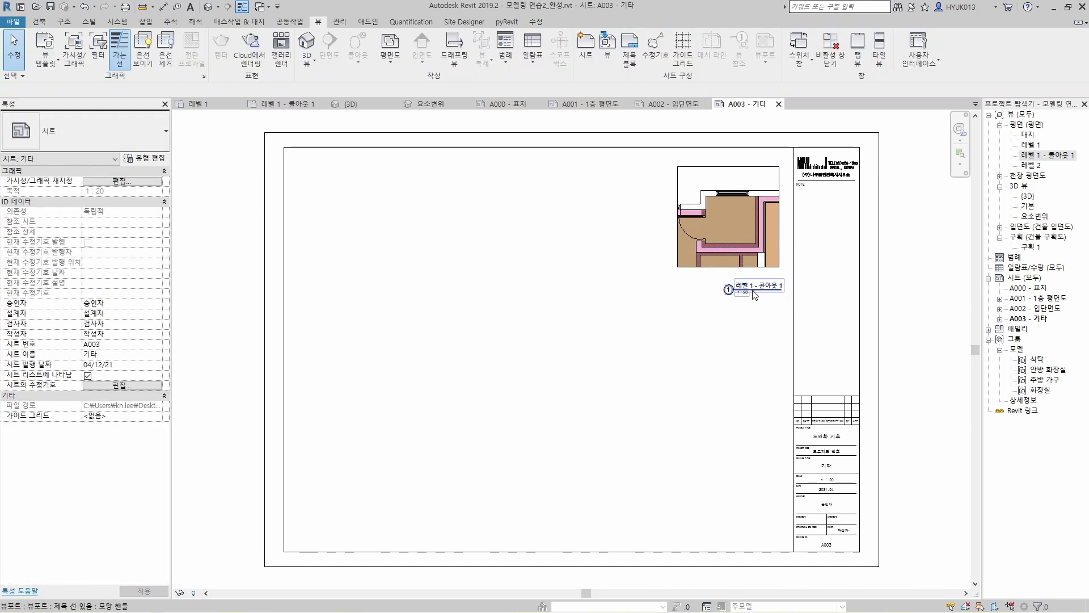
click(754, 294)
Place the 요소변위 3D view on the 기타 sheet and set its scale to 1 : 50.
drag(1035, 216, 435, 413)
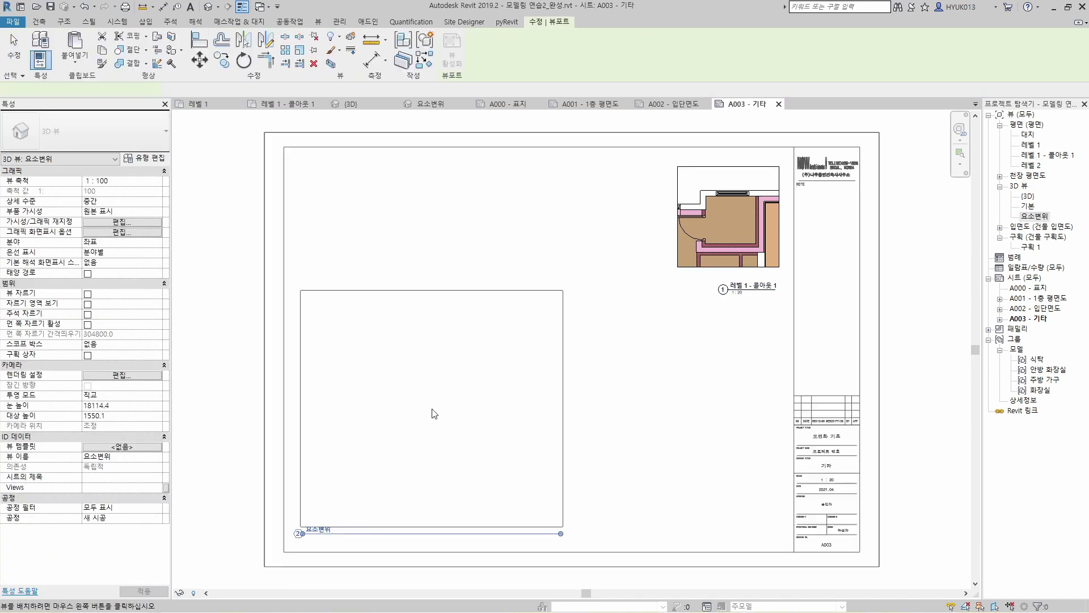
click(435, 413)
click(122, 180)
click(106, 221)
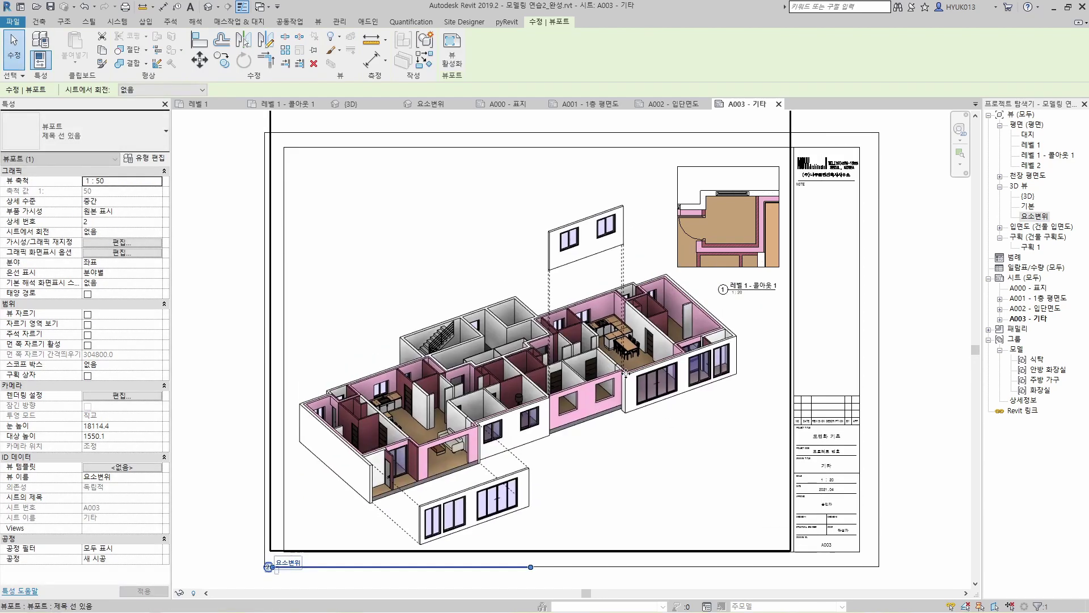
Move the 요소변위 title into the empty area below the building's right end and shorten its title line.
drag(625, 373, 734, 470)
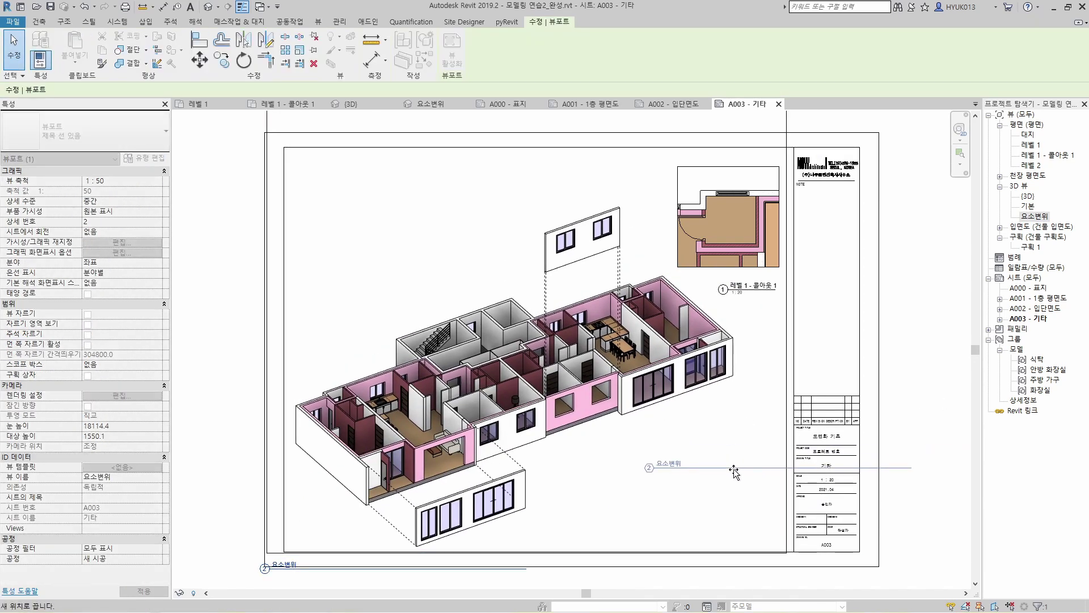
drag(761, 434, 760, 435)
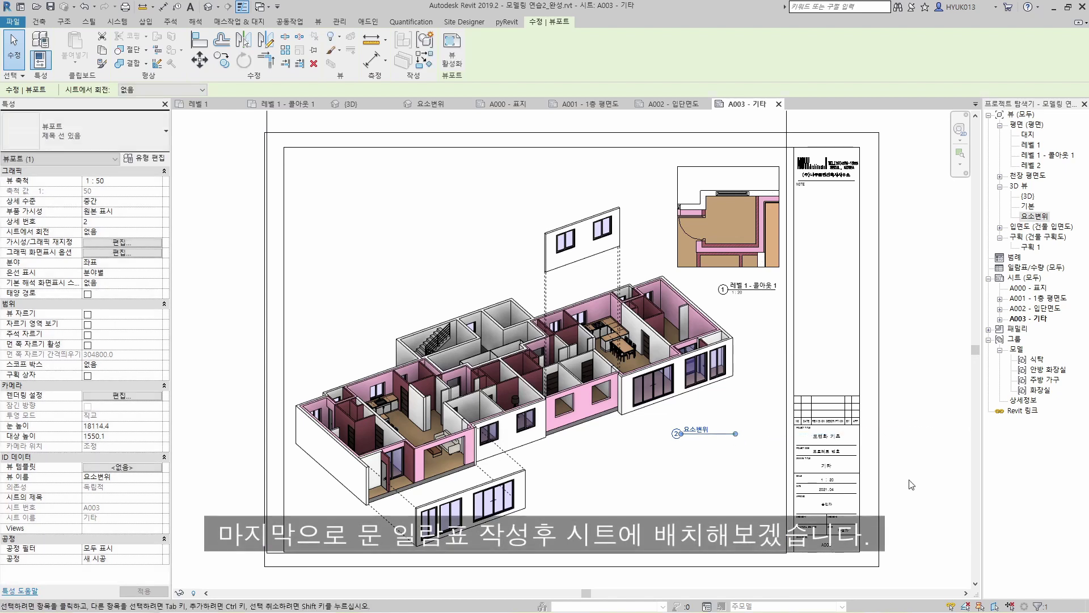
click(914, 472)
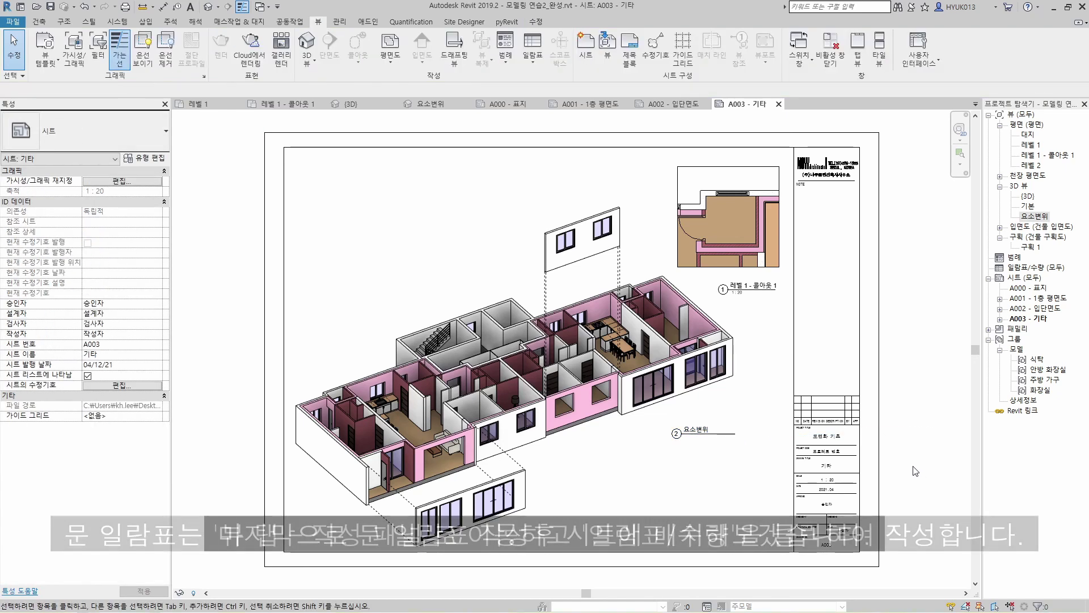
Start a new building component schedule for the 문 category, named 문 일람표.
click(534, 64)
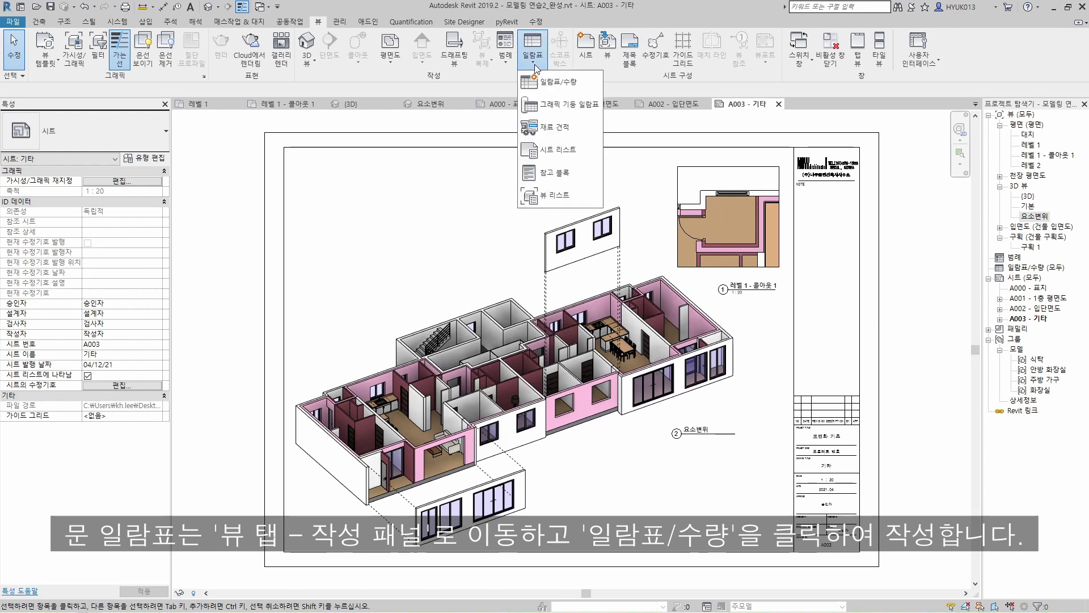
click(560, 85)
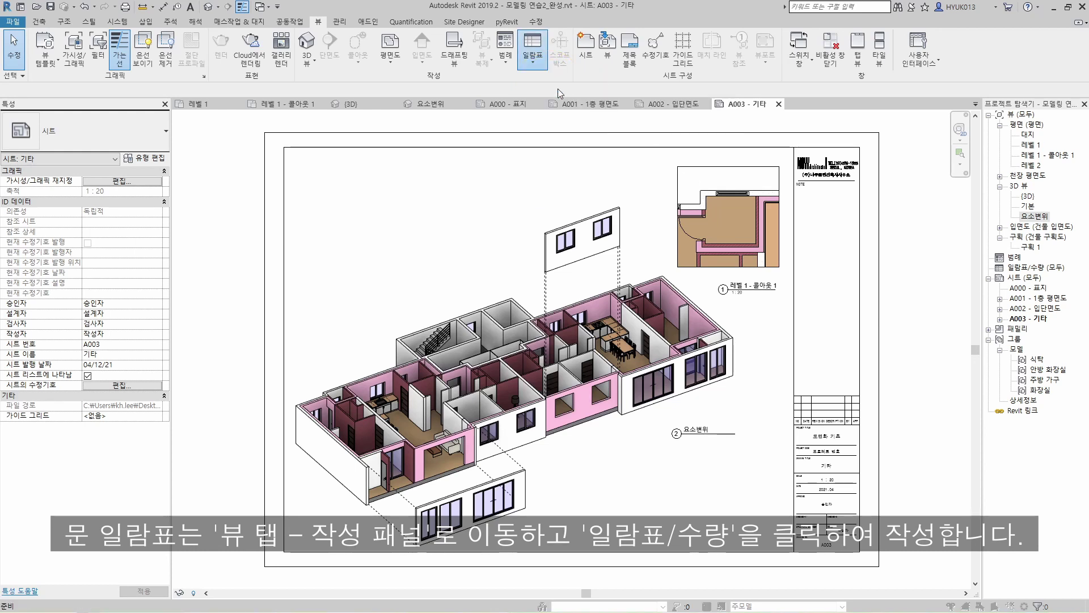
drag(527, 272, 524, 321)
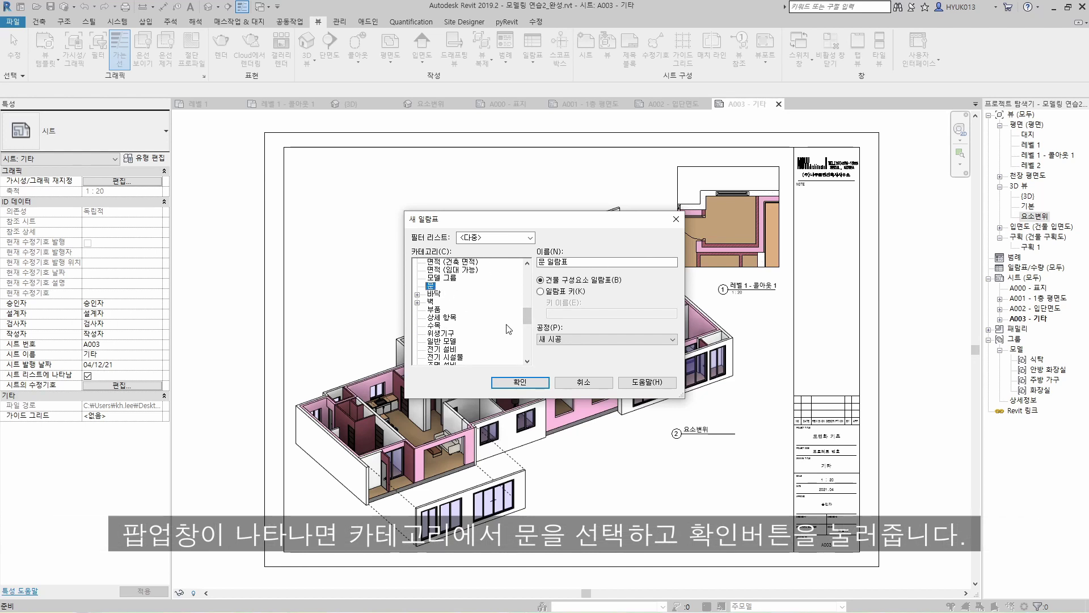
click(531, 381)
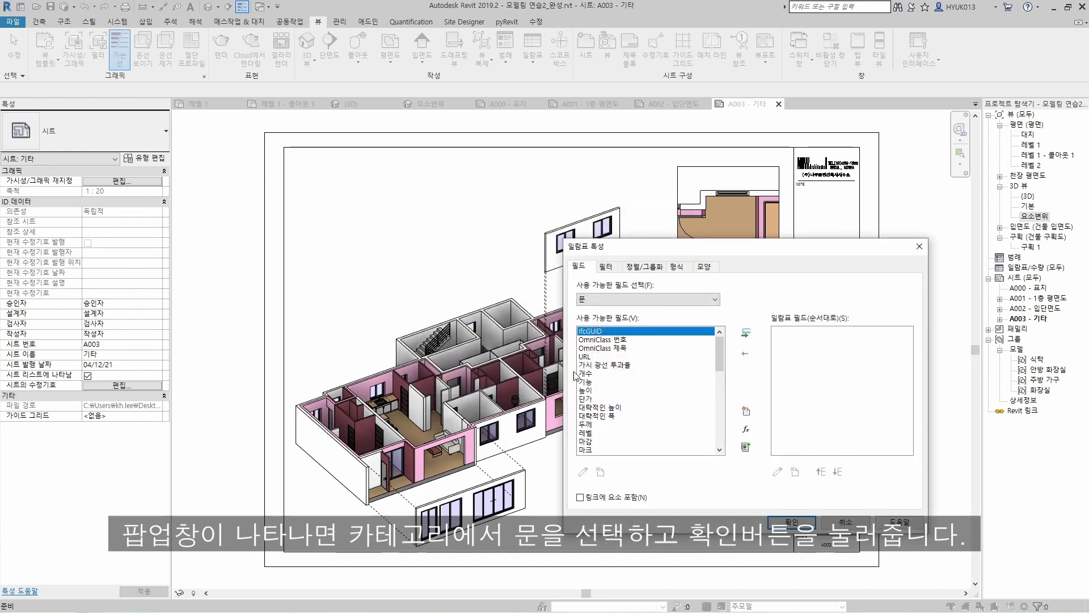
Add the fields 패밀리, 유형, 폭, 높이 and 마크 to the door schedule in that order and create it.
drag(724, 356, 719, 383)
click(746, 335)
click(644, 441)
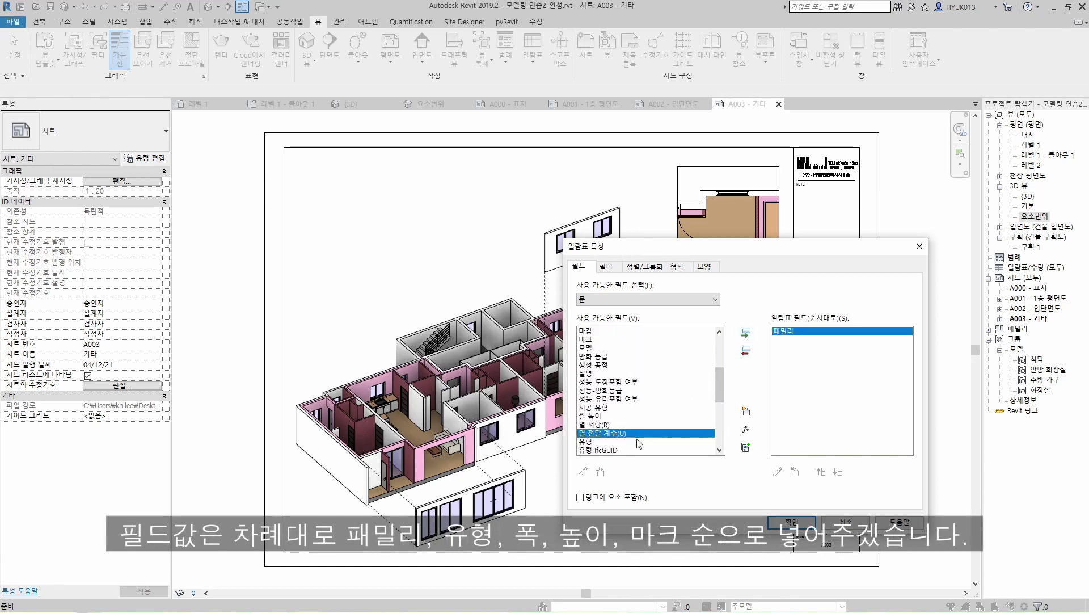
click(746, 335)
scroll(697, 411, down, 5)
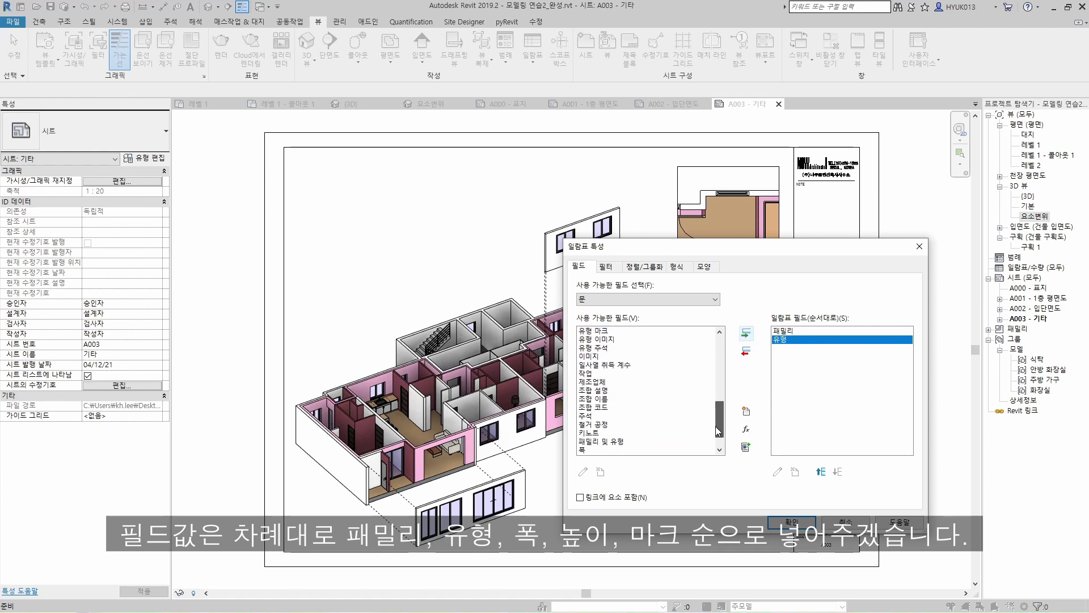
click(746, 334)
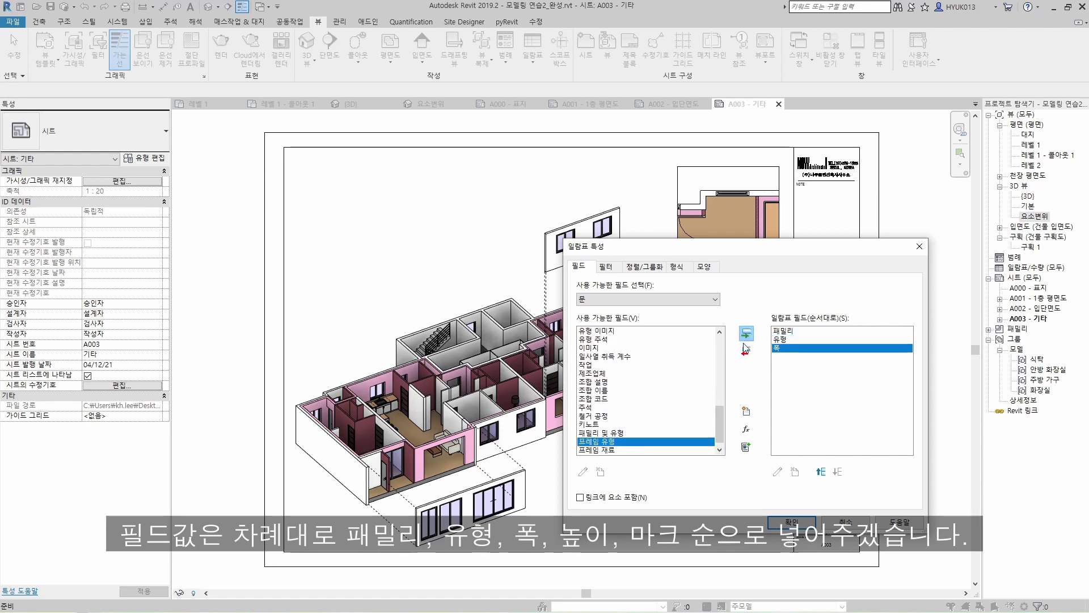
drag(718, 419, 719, 353)
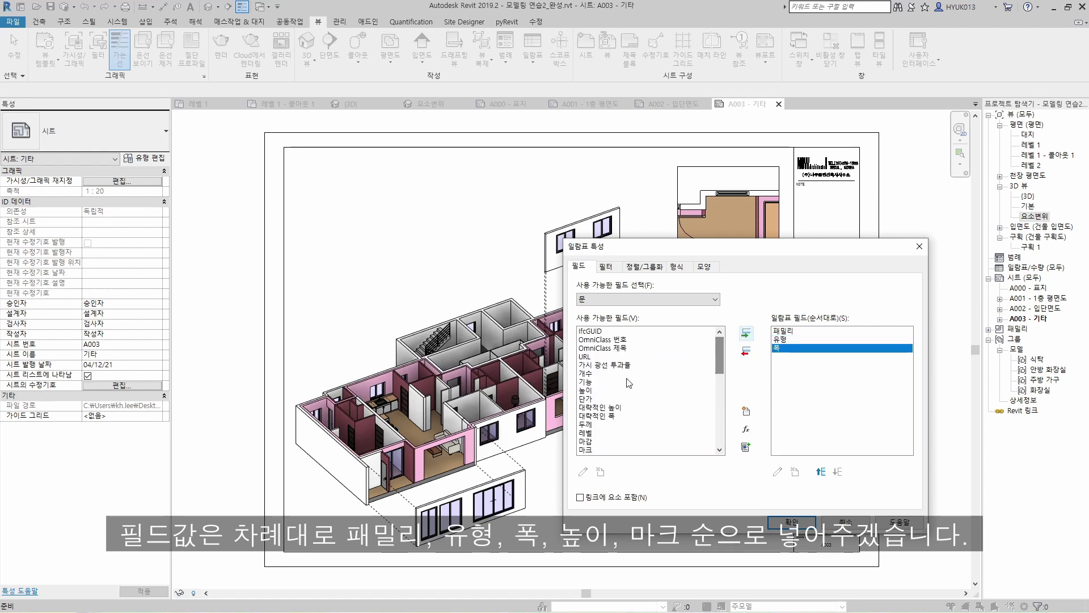
double_click(592, 391)
click(603, 440)
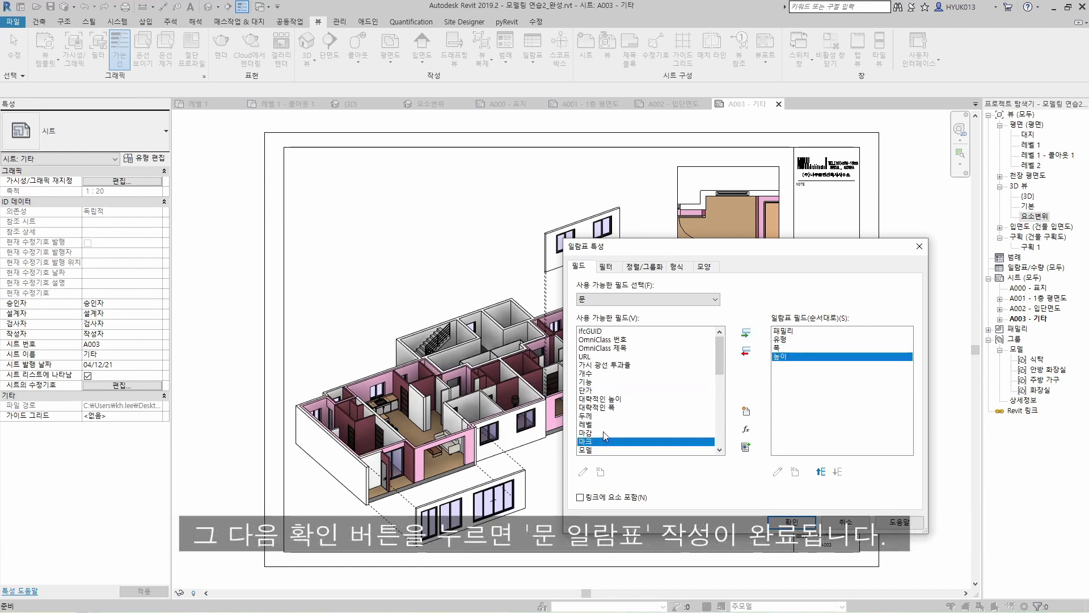
click(748, 334)
click(801, 519)
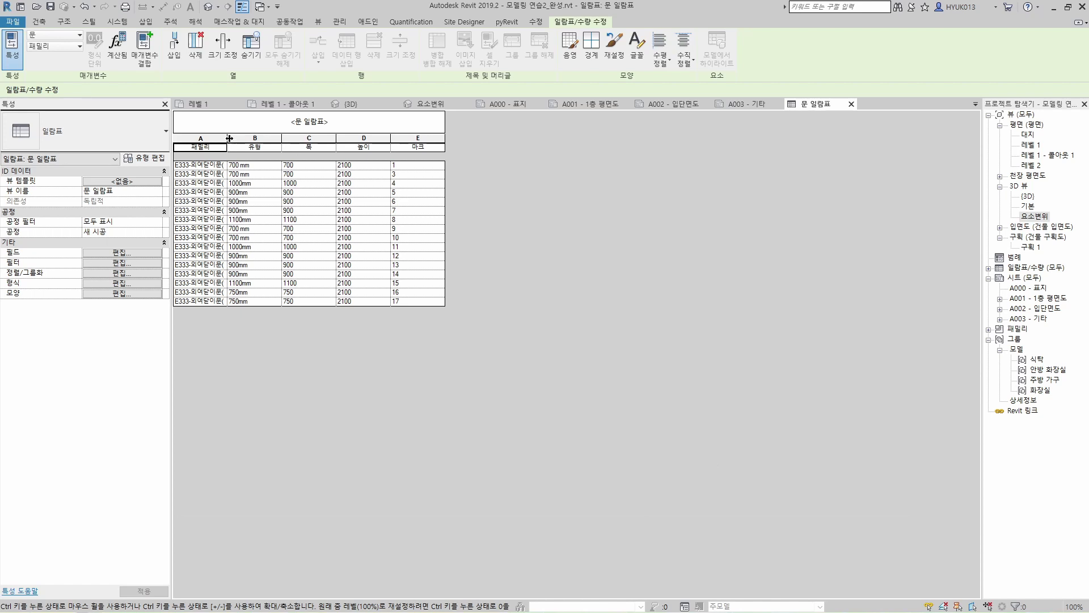
Widen the schedule's 패밀리 column, then place 문 일람표 in the upper left corner of sheet A003 - 기타.
drag(229, 139, 248, 139)
click(758, 109)
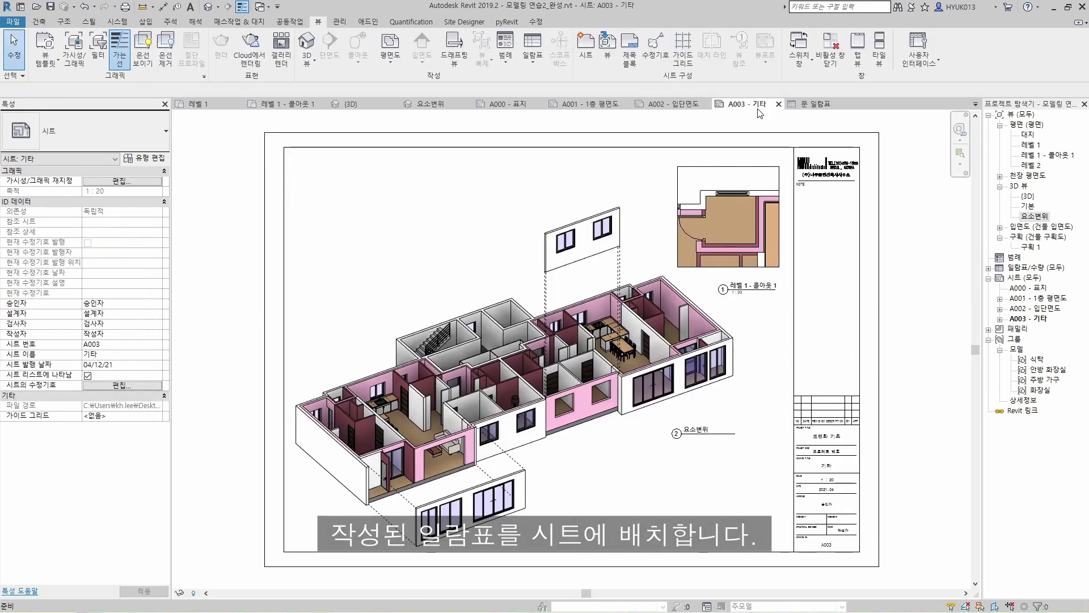
click(989, 267)
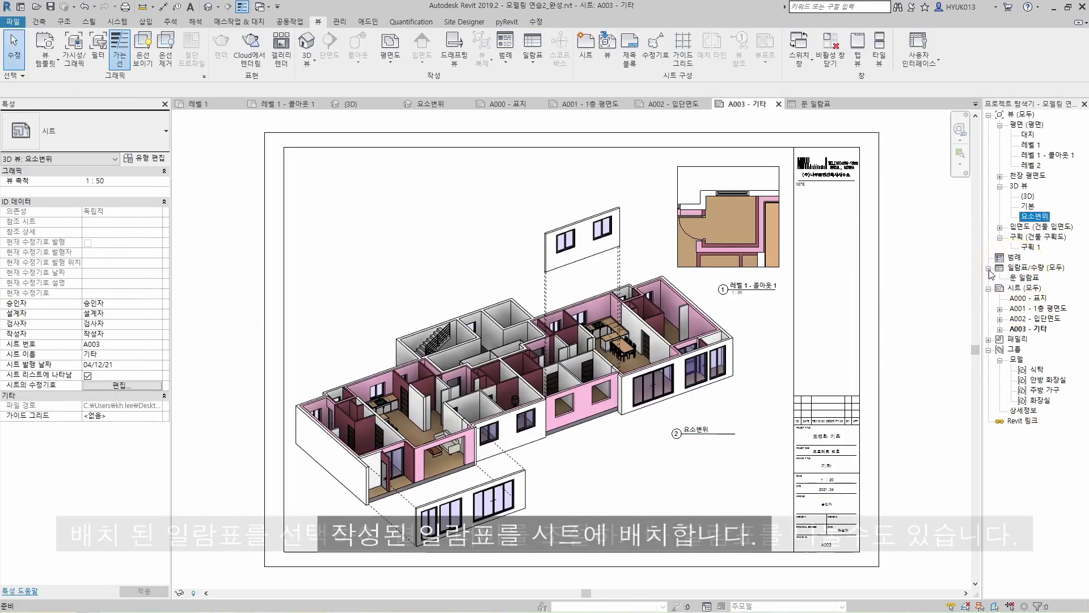
click(1025, 277)
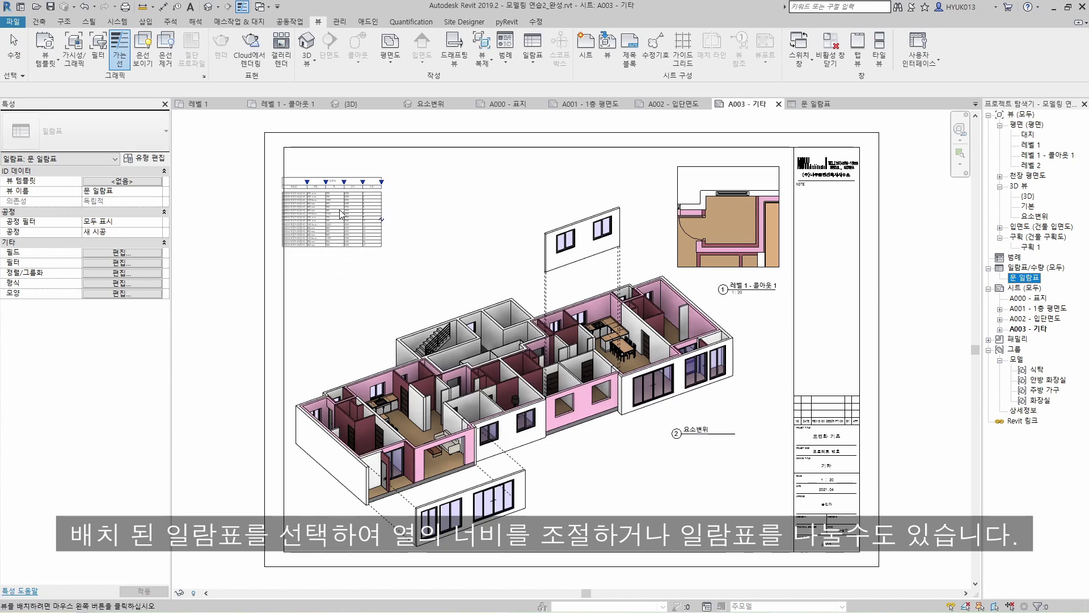
click(302, 173)
scroll(306, 173, up, 6)
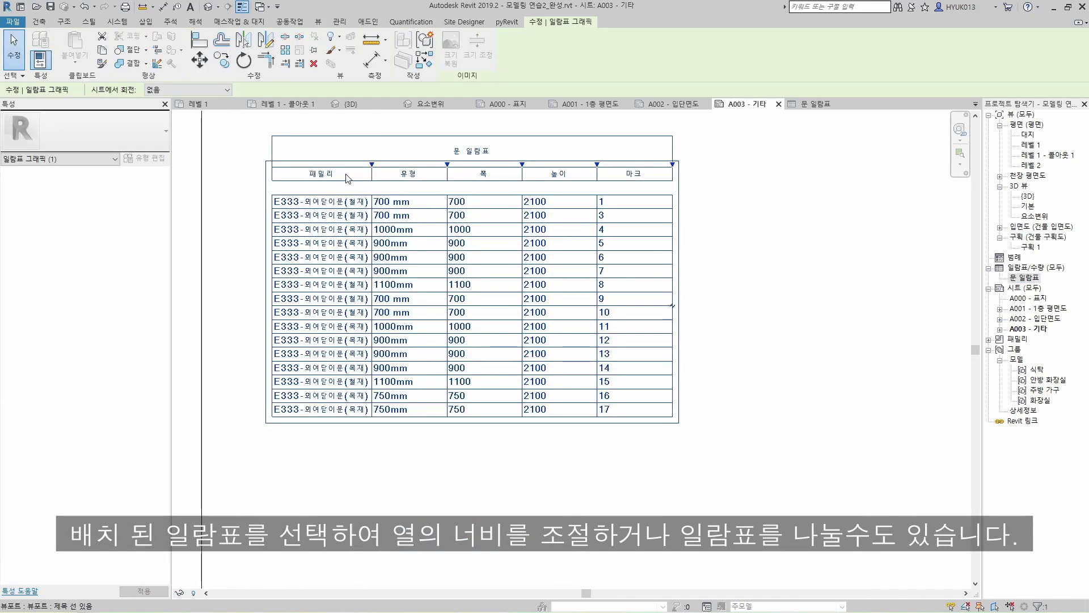
Widen the 패밀리 column of the 문 일람표 schedule placed on sheet A003 - 기타.
drag(372, 165, 382, 165)
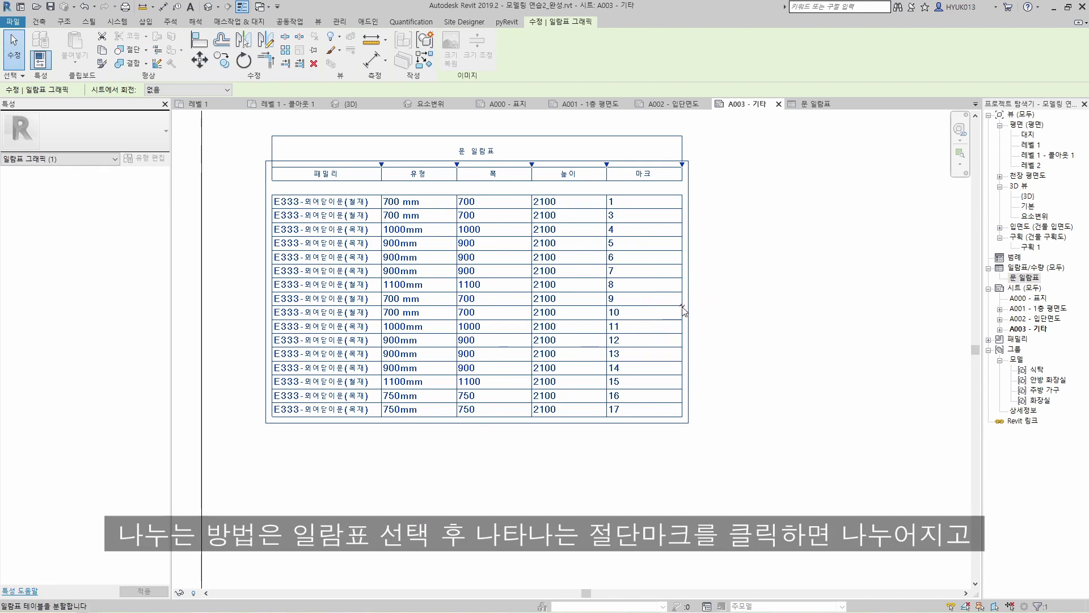
Split the placed 문 일람표 into two side-by-side parts and adjust the lower edge of the first part.
click(683, 308)
scroll(667, 352, down, 2)
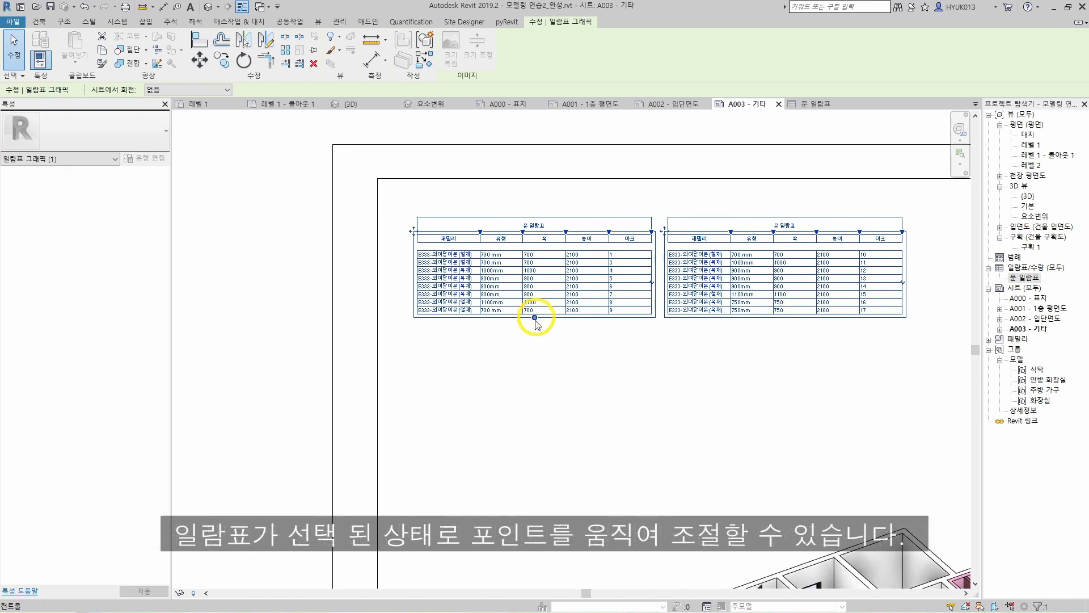
mouse_move(536, 321)
mouse_down()
mouse_move(541, 382)
mouse_move(535, 322)
mouse_up()
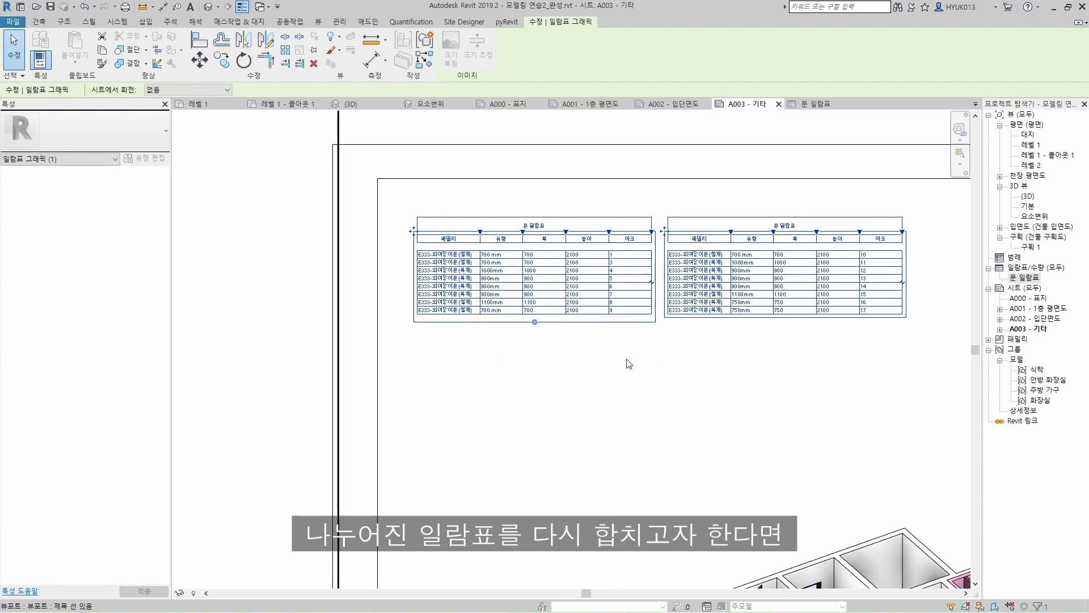
Rejoin the split 문 일람표 by moving its second part onto the first, and fit the whole sheet in view.
drag(663, 232, 418, 319)
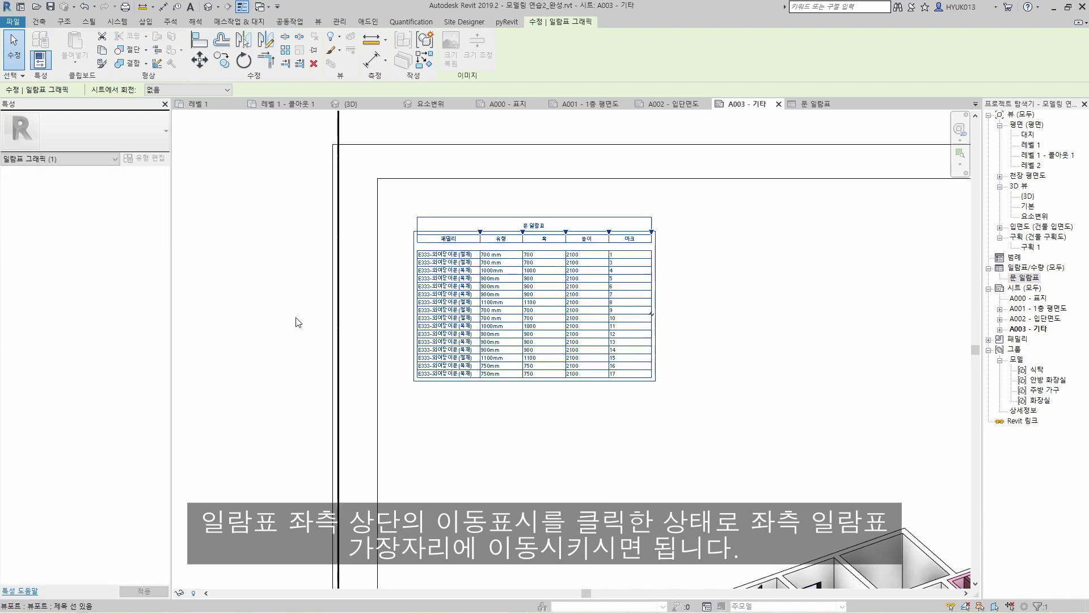
click(297, 318)
scroll(765, 263, down, 5)
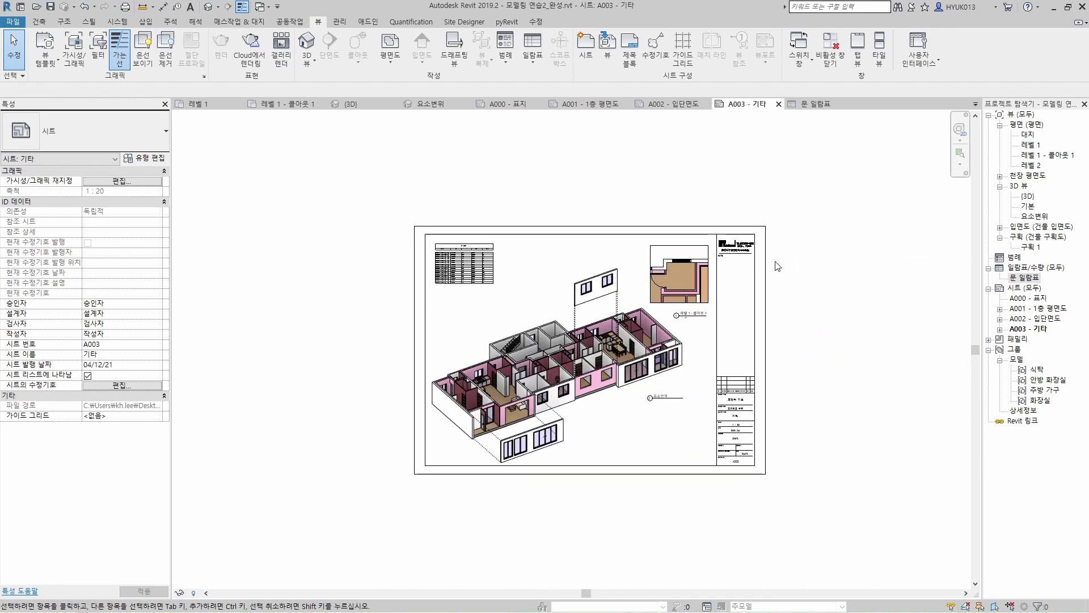
right_click(877, 263)
click(946, 356)
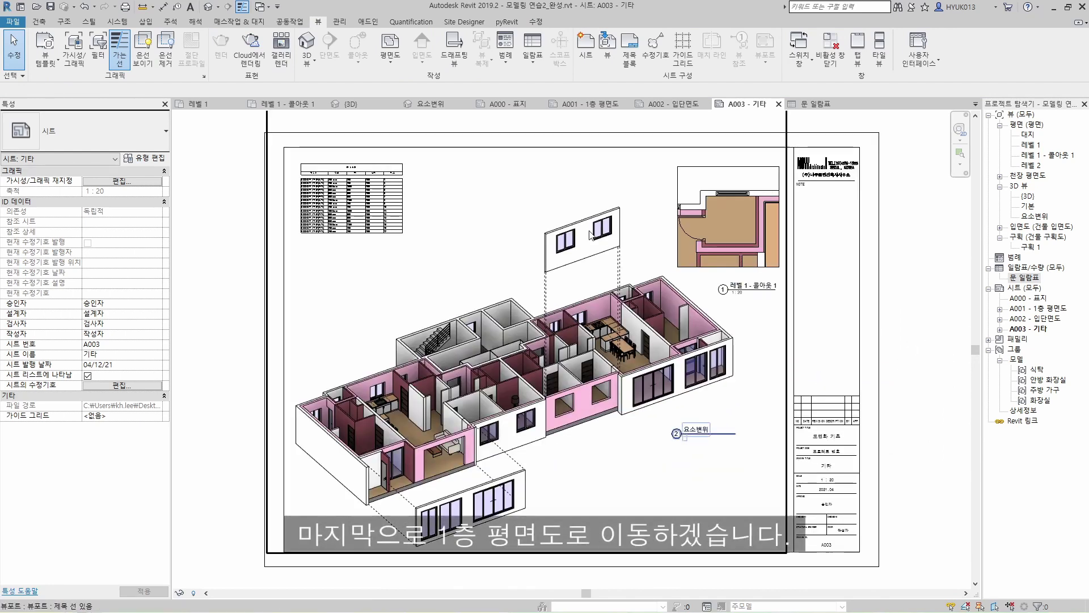
Open the 레벨 1 floor plan and turn off its 뷰 자르기 option.
click(221, 105)
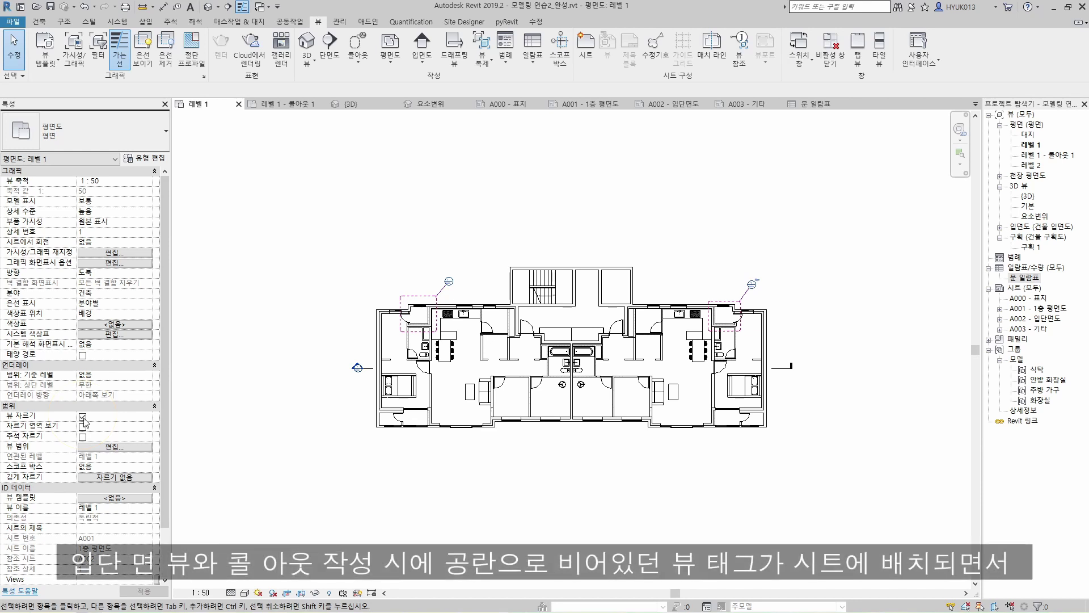
Examine the sheet references in the plan's elevation and section tags against sheet A002 - 입단면도.
scroll(572, 559, up, 10)
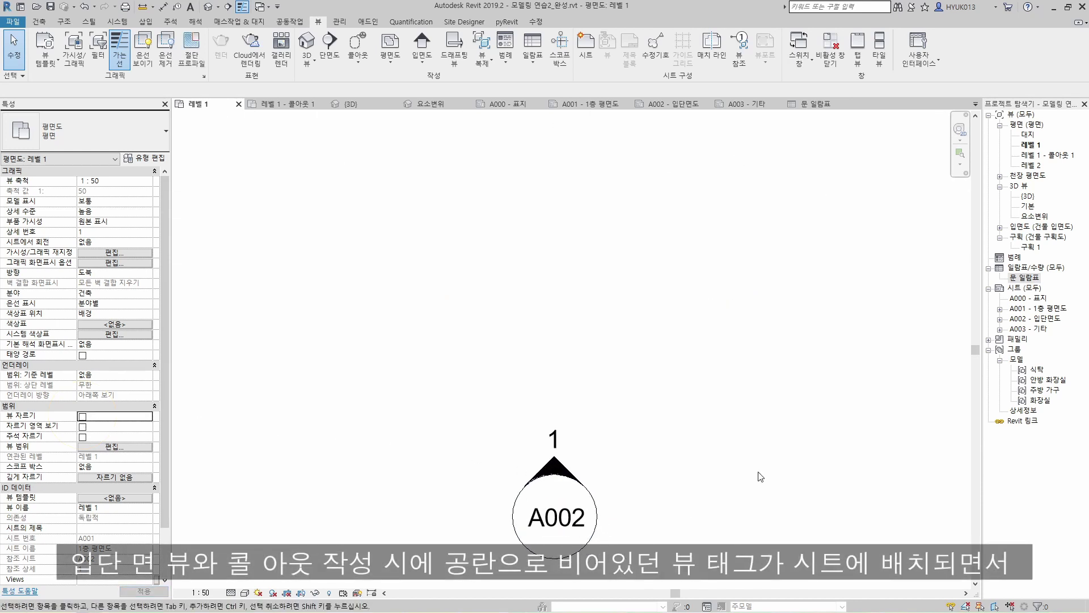
click(1038, 318)
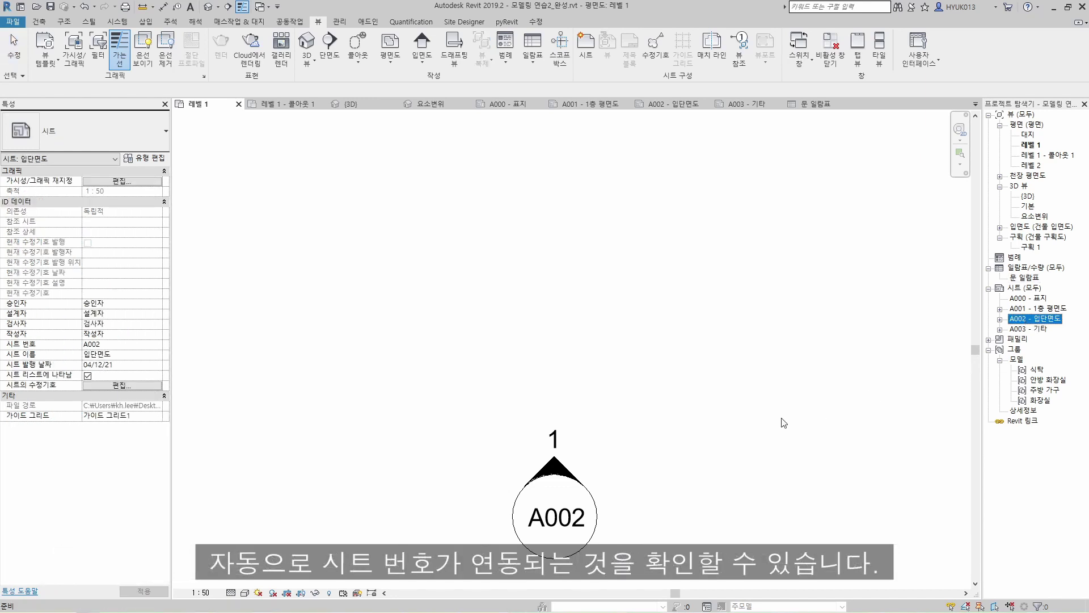
click(693, 391)
scroll(694, 390, down, 3)
middle_drag(445, 252, 657, 420)
scroll(522, 289, down, 2)
middle_drag(391, 132, 550, 321)
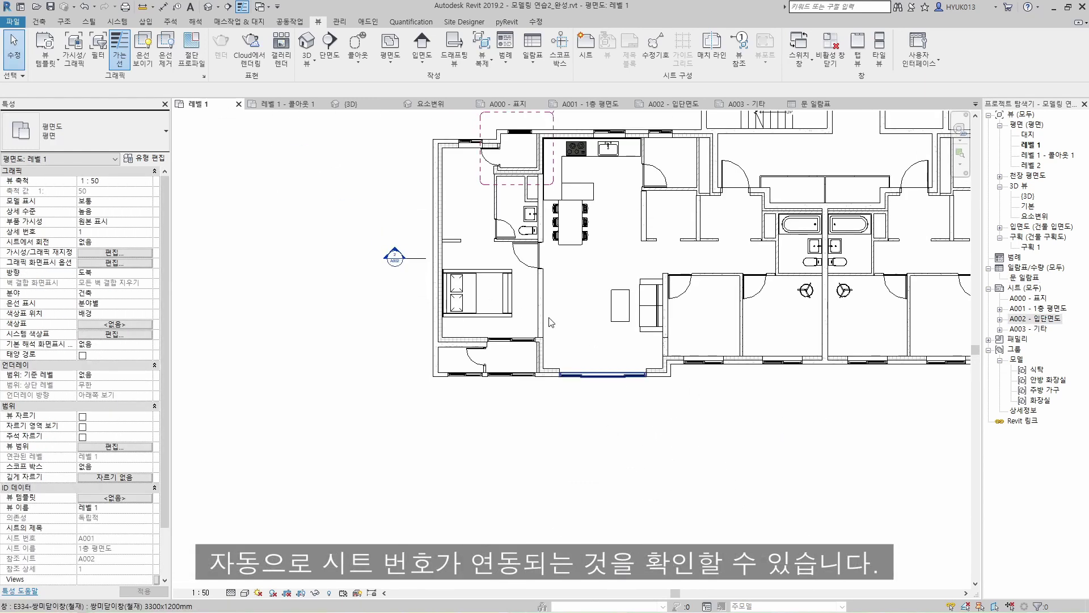
scroll(396, 247, up, 2)
scroll(400, 250, up, 2)
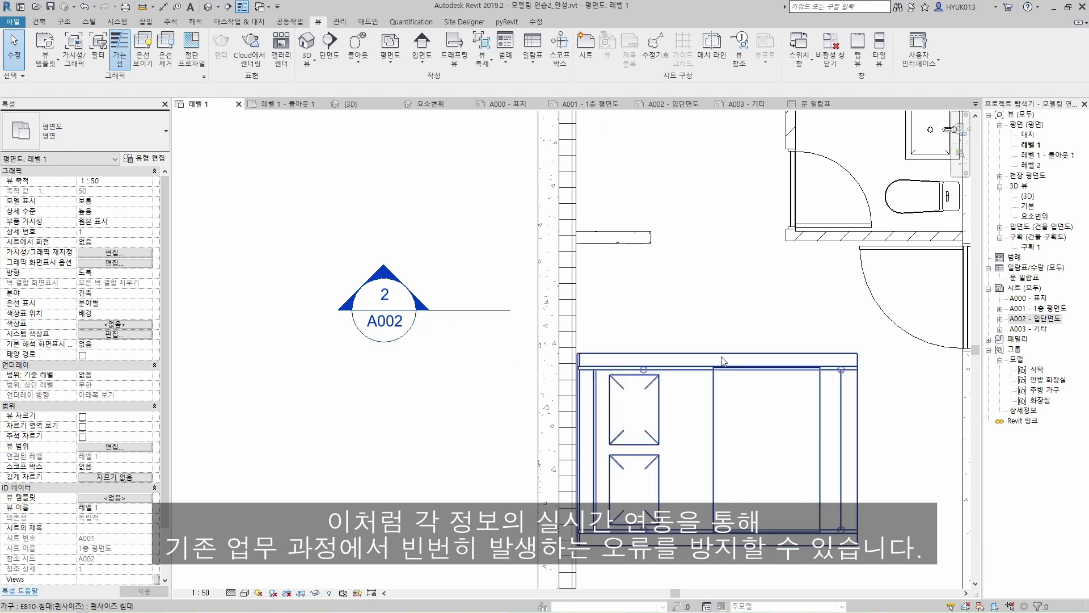
click(1052, 321)
click(452, 242)
Examine the sheet reference in the callout tag above the kitchen of the left unit, and return to the full plan.
scroll(451, 244, down, 4)
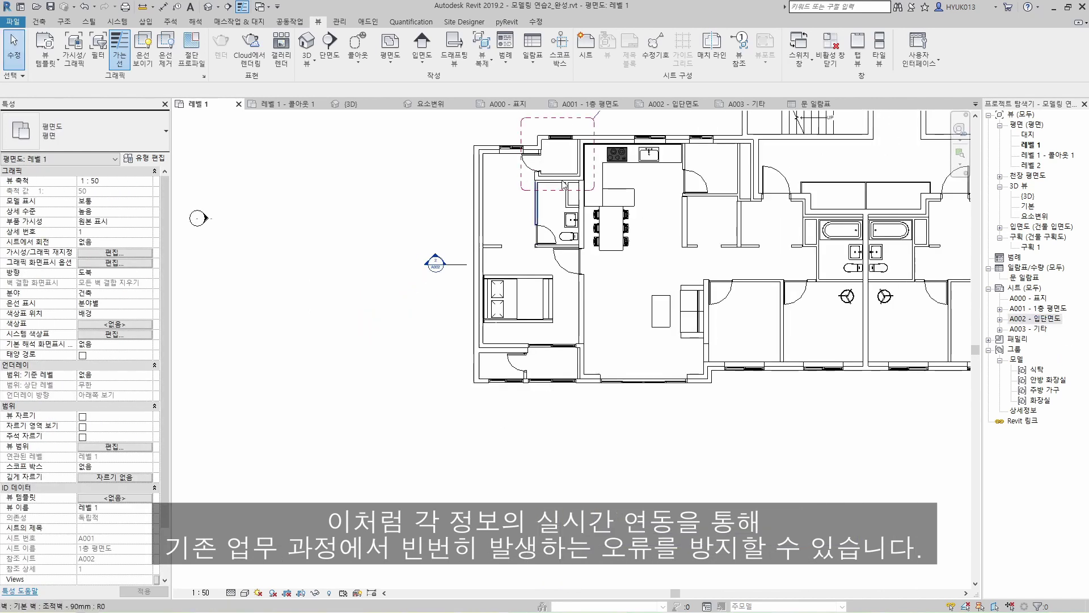
middle_drag(609, 127, 528, 303)
scroll(528, 302, up, 4)
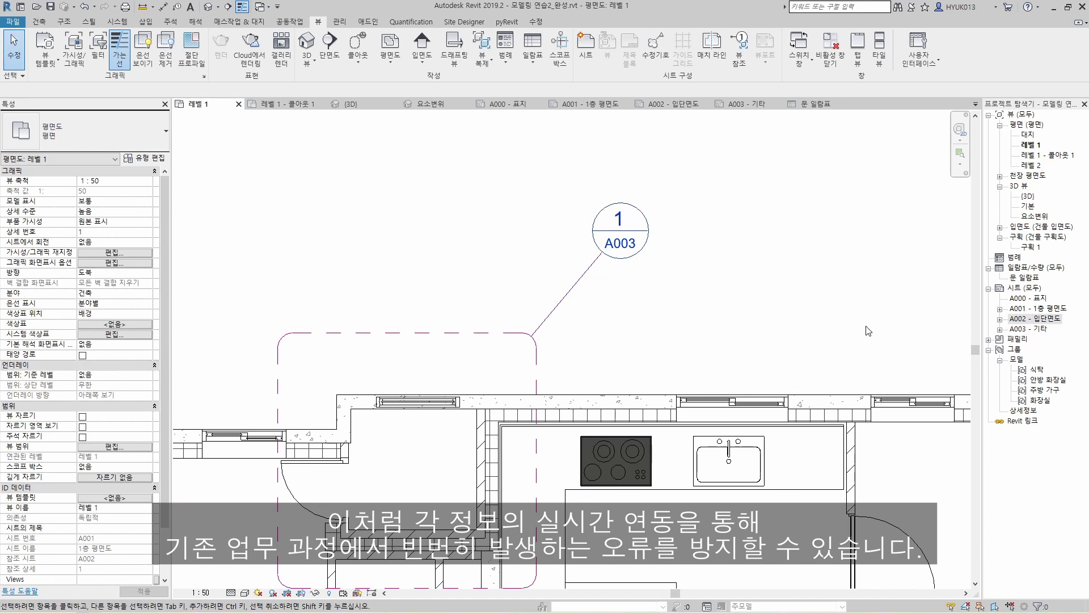
scroll(480, 324, down, 5)
right_click(658, 222)
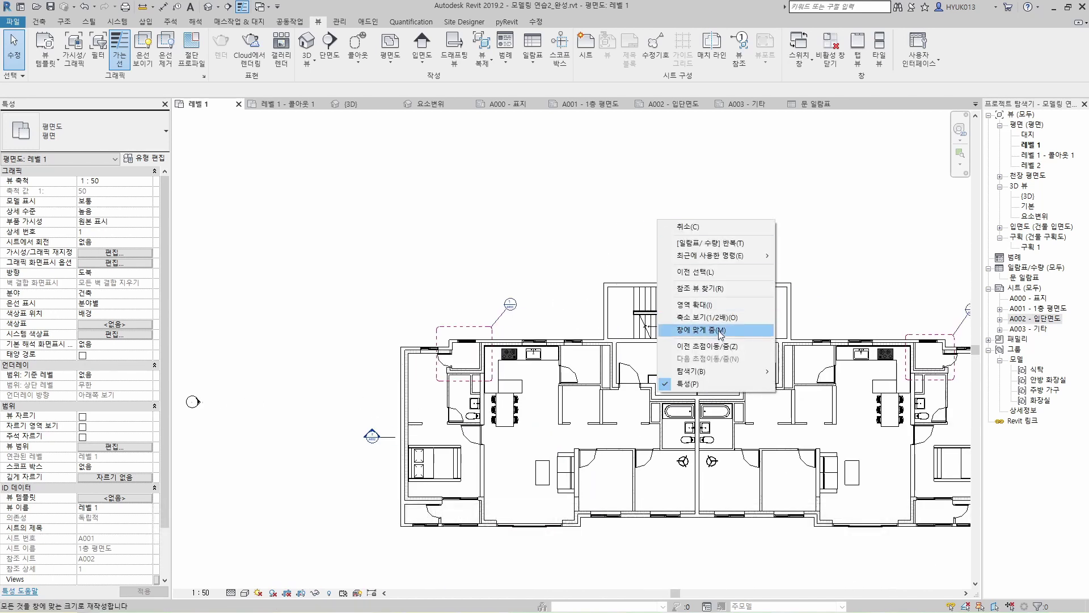
click(700, 329)
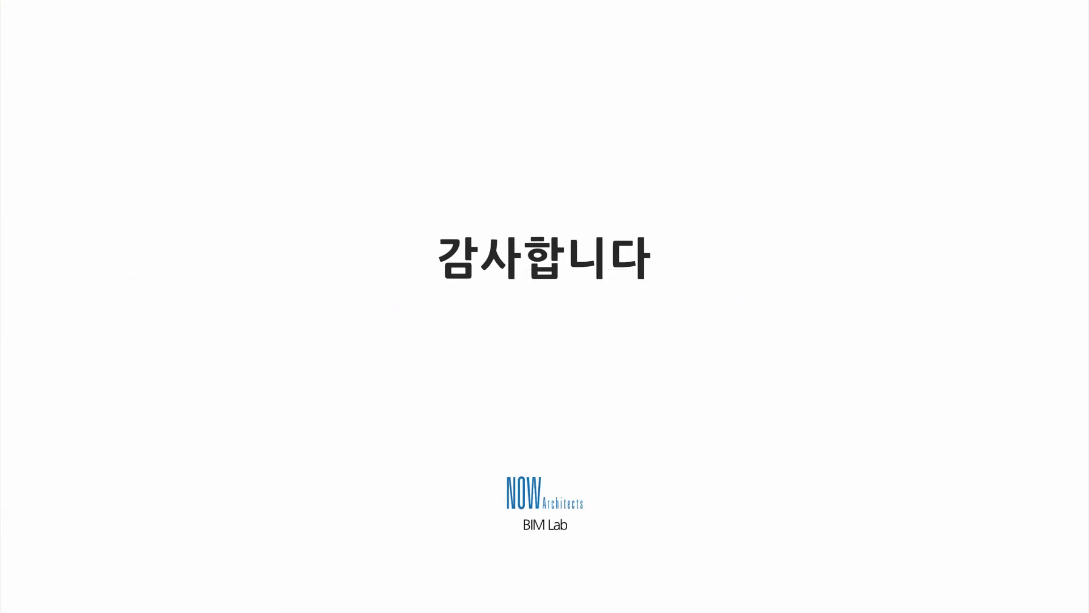